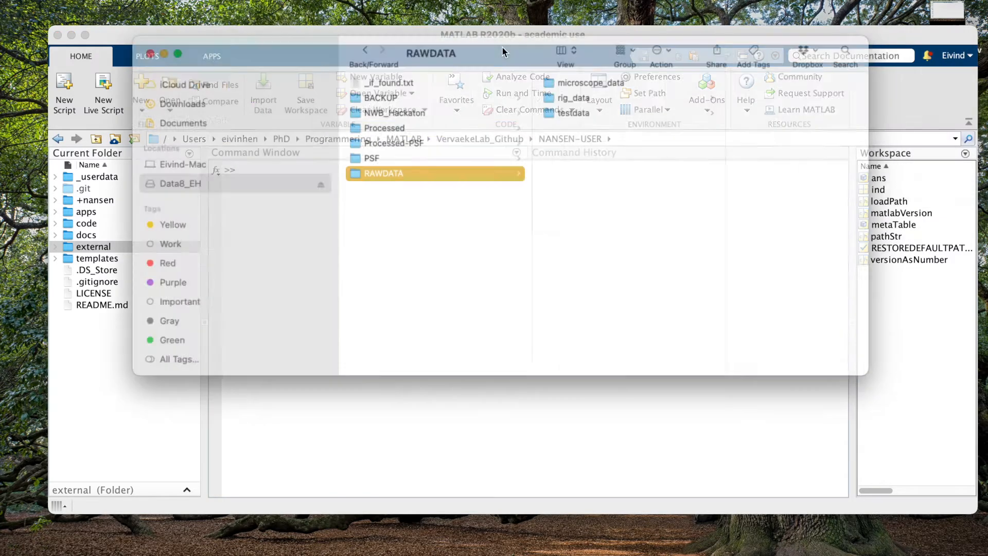
Examine the dated session folders in RAWDATA's microscope_data folder, including 2020_06_04 and 2020_07_28, and compare them with rig_data.
{"action": "left_click_drag", "start_coordinate": [502, 47], "coordinate": [512, 122]}
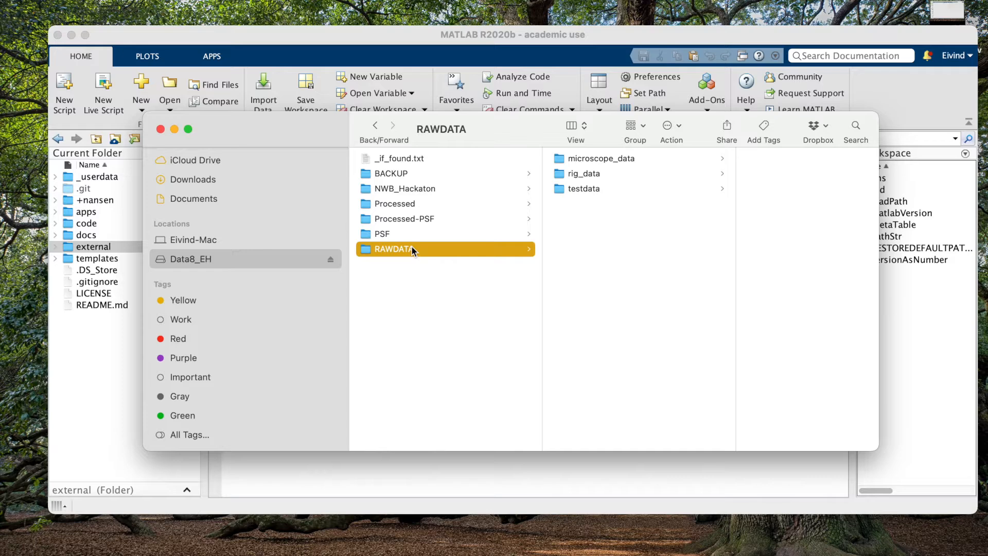
{"action": "left_click", "coordinate": [579, 156]}
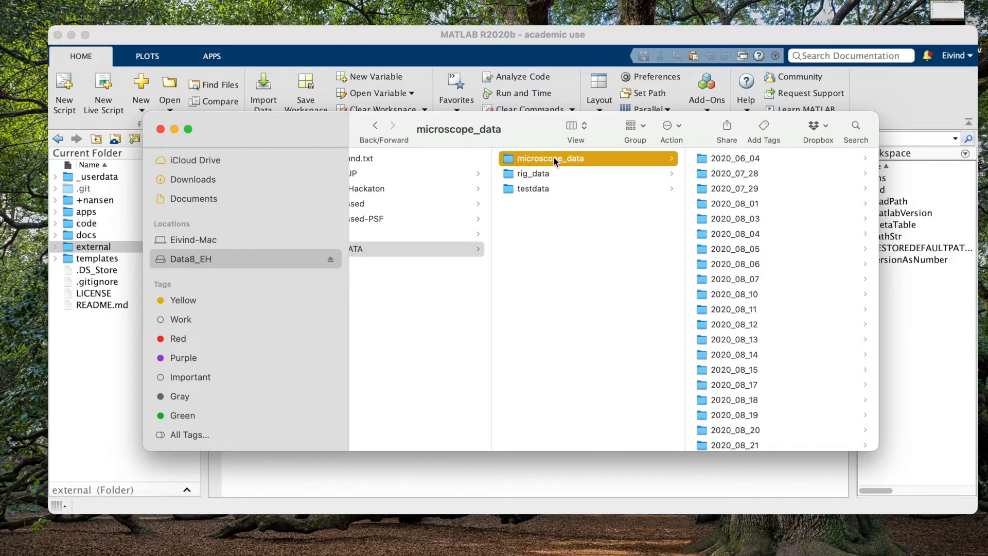
{"action": "left_click", "coordinate": [543, 175]}
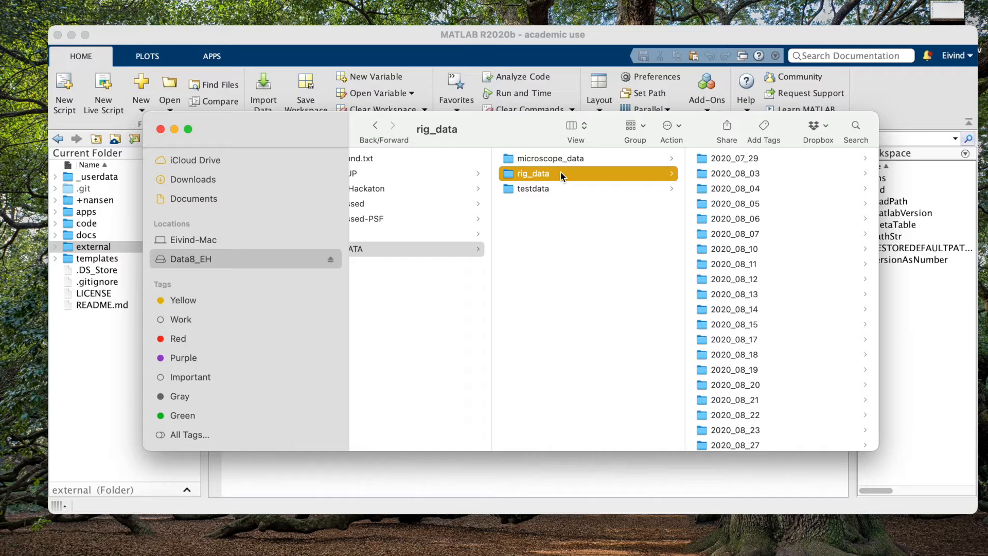
{"action": "left_click", "coordinate": [546, 160]}
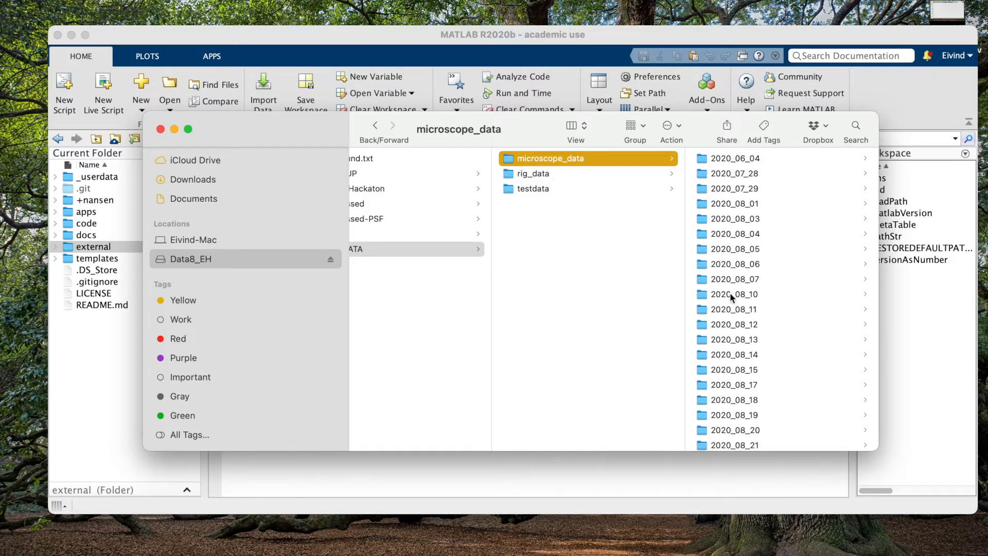
{"action": "left_click", "coordinate": [738, 160]}
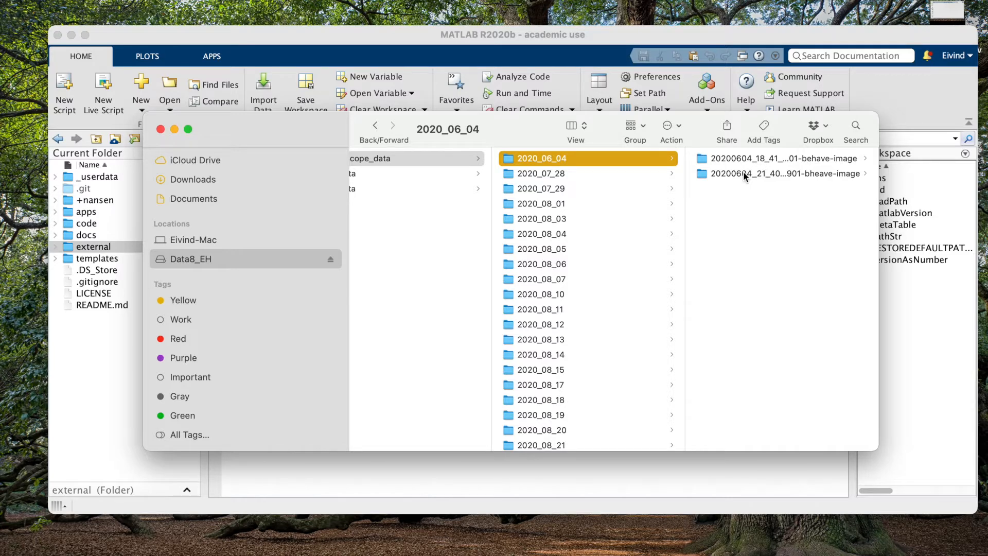
{"action": "left_click", "coordinate": [547, 176]}
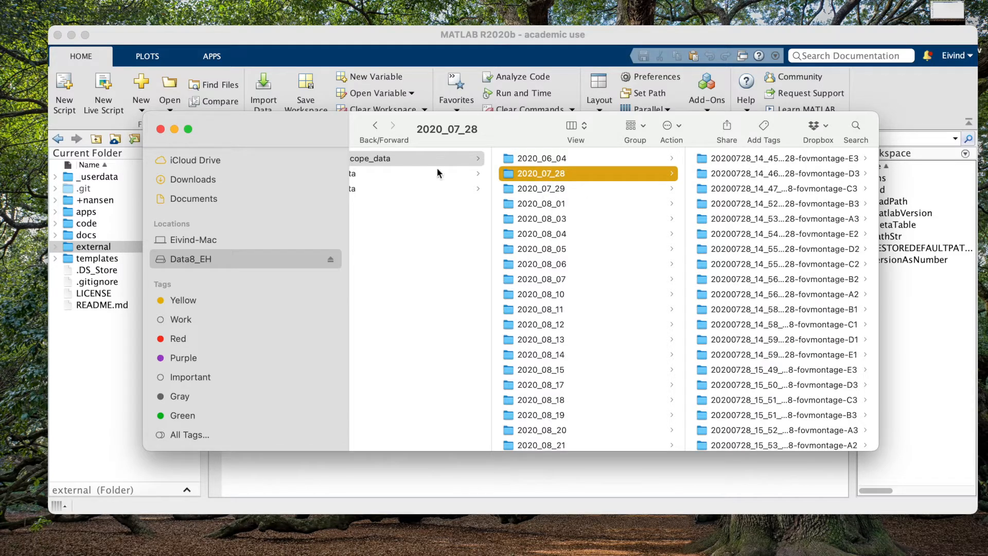
Examine the mouse folders under rig_data's 2020_08_06 folder and the subject folders in the Processed folder.
{"action": "scroll", "coordinate": [432, 180], "scroll_direction": "left", "scroll_amount": 5}
{"action": "left_click", "coordinate": [447, 176]}
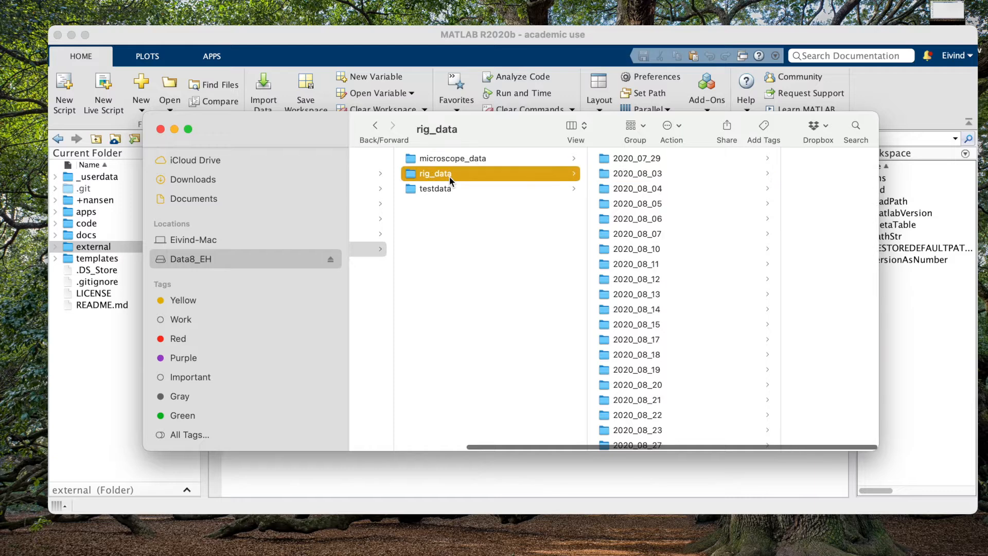
{"action": "left_click", "coordinate": [646, 217]}
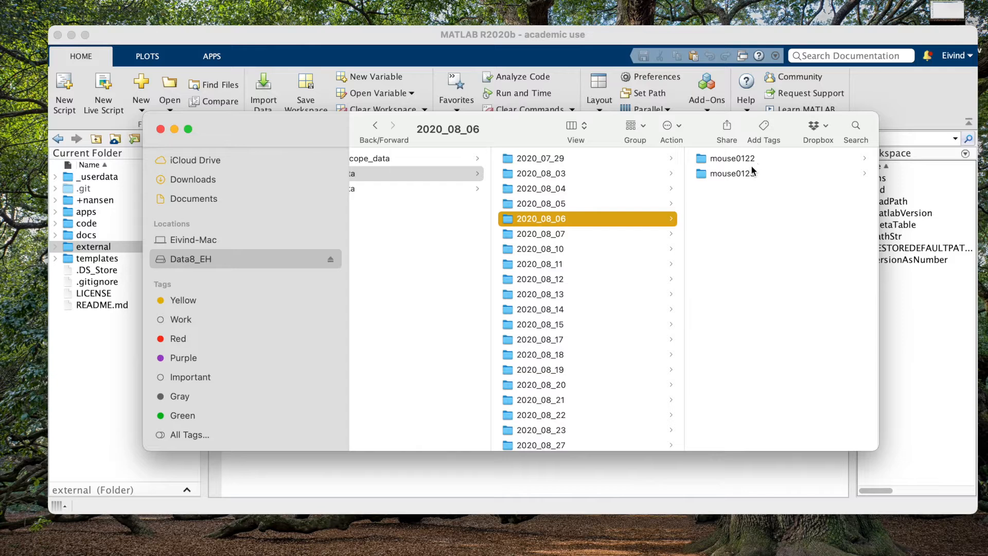
{"action": "left_click", "coordinate": [728, 159]}
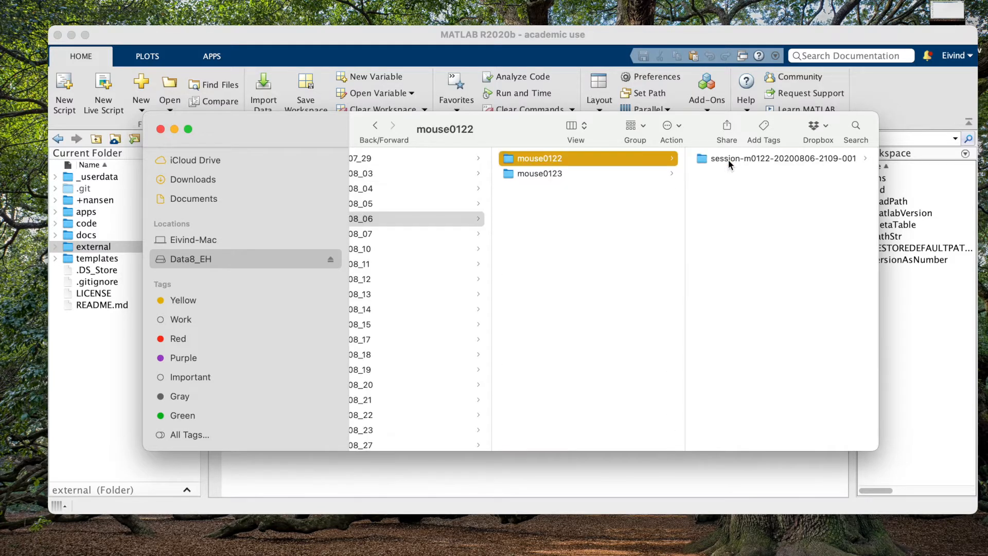
{"action": "left_click", "coordinate": [549, 175]}
{"action": "scroll", "coordinate": [549, 176], "scroll_direction": "left", "scroll_amount": 5}
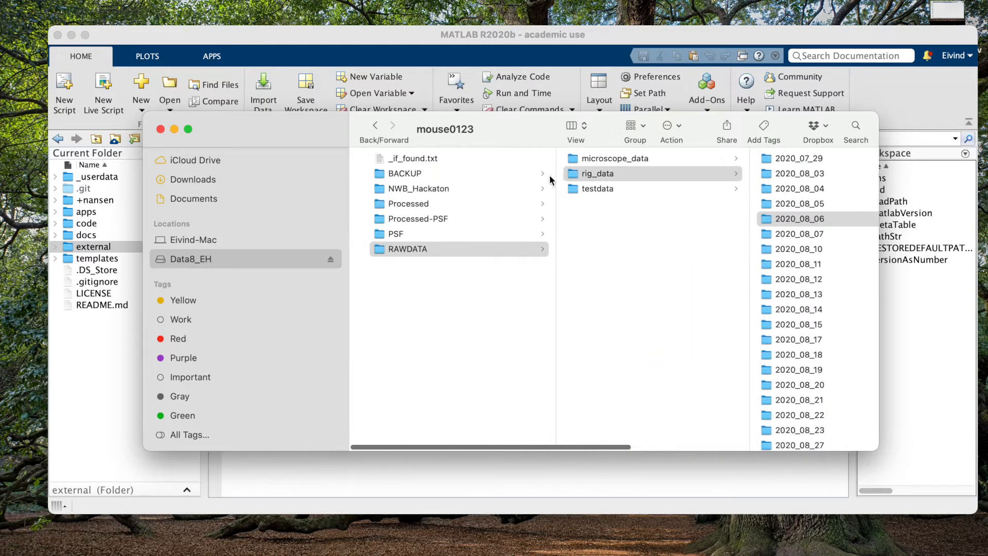
{"action": "left_click", "coordinate": [393, 205]}
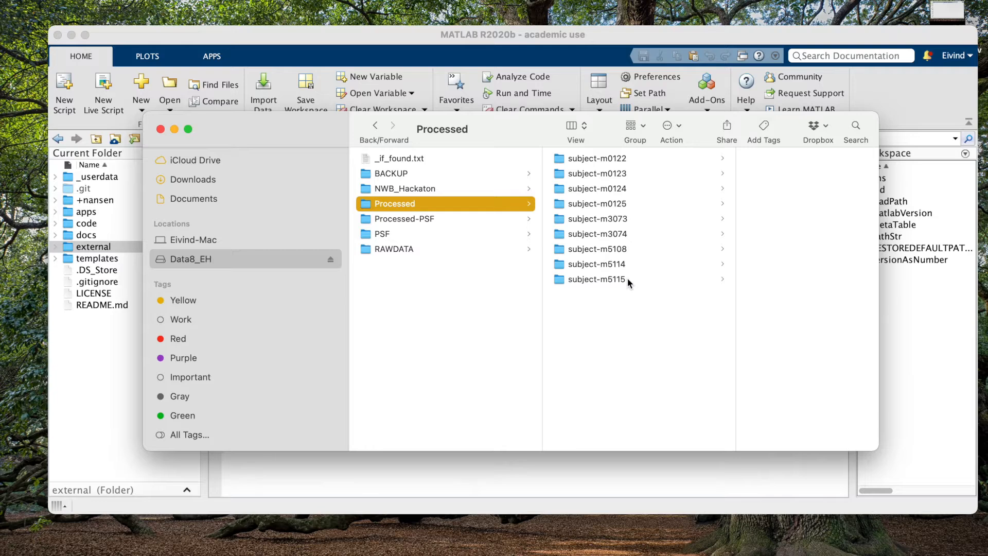
Switch to MATLAB, run nansen.setup in the Command Window and start the guided configuration.
{"action": "mouse_move", "coordinate": [484, 550]}
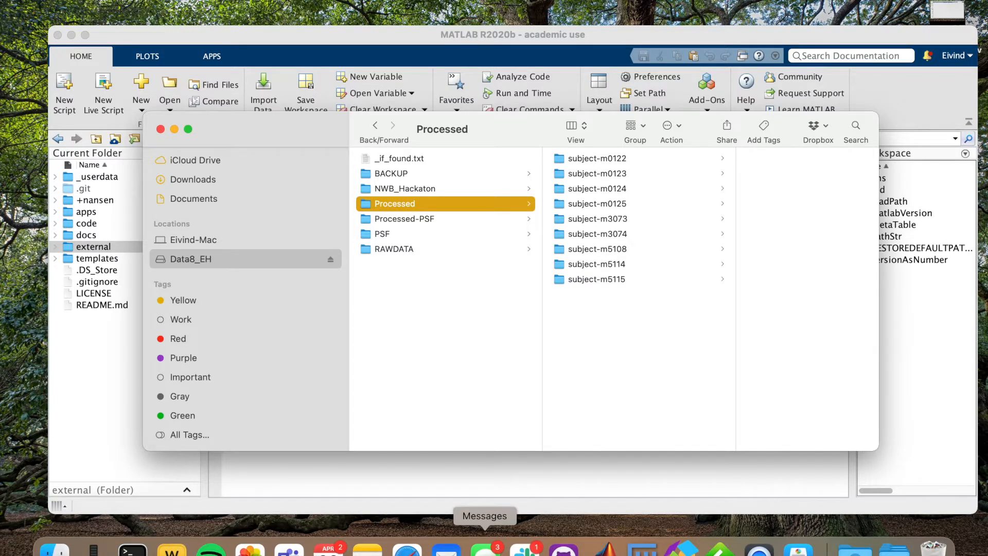
{"action": "left_click", "coordinate": [455, 486]}
{"action": "type", "text": "nansen"}
{"action": "key", "text": "BackSpace"}
{"action": "key", "text": "BackSpace"}
{"action": "type", "text": "en.setup"}
{"action": "key", "text": "Return"}
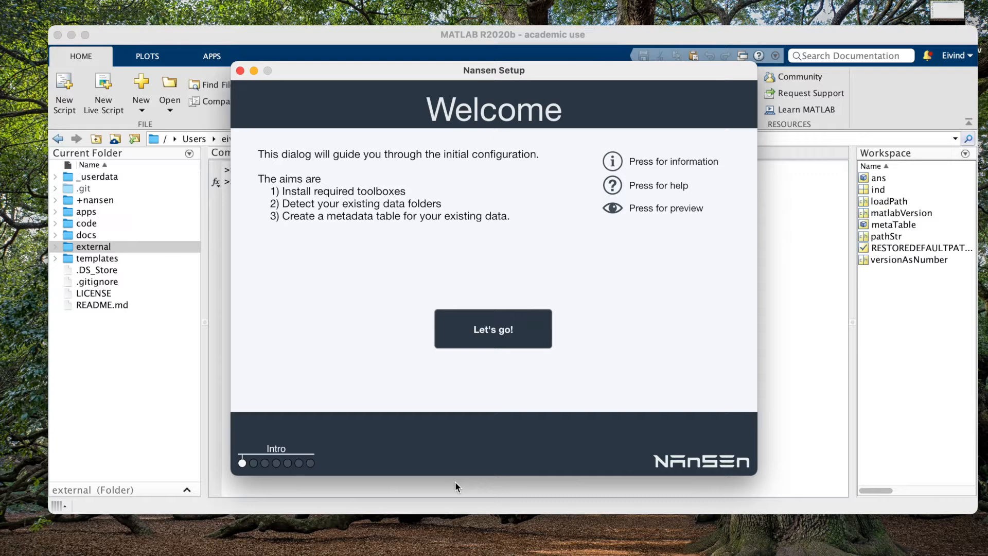
{"action": "left_click", "coordinate": [496, 328]}
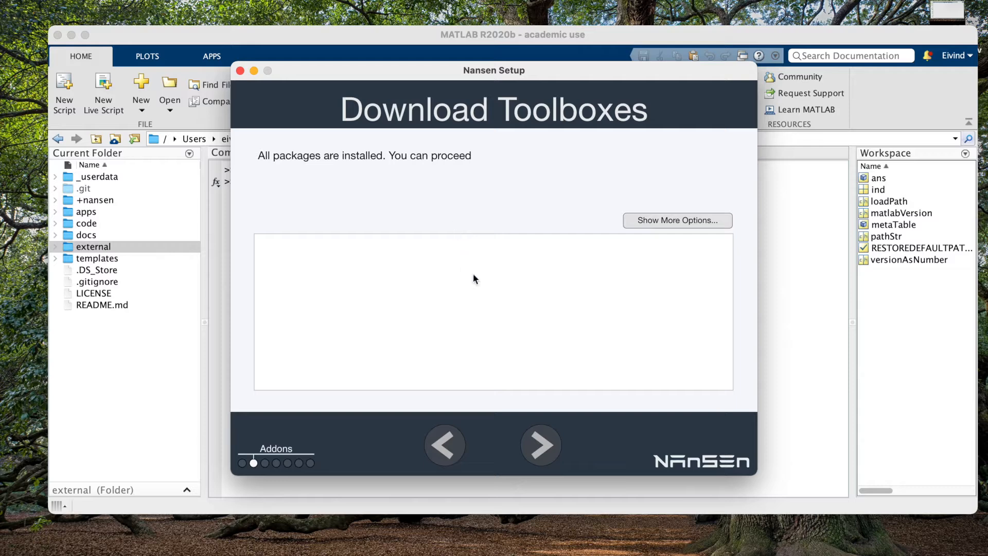
Show the full toolbox list and examine the required and optional add-ons and their installation status.
{"action": "left_click", "coordinate": [667, 223]}
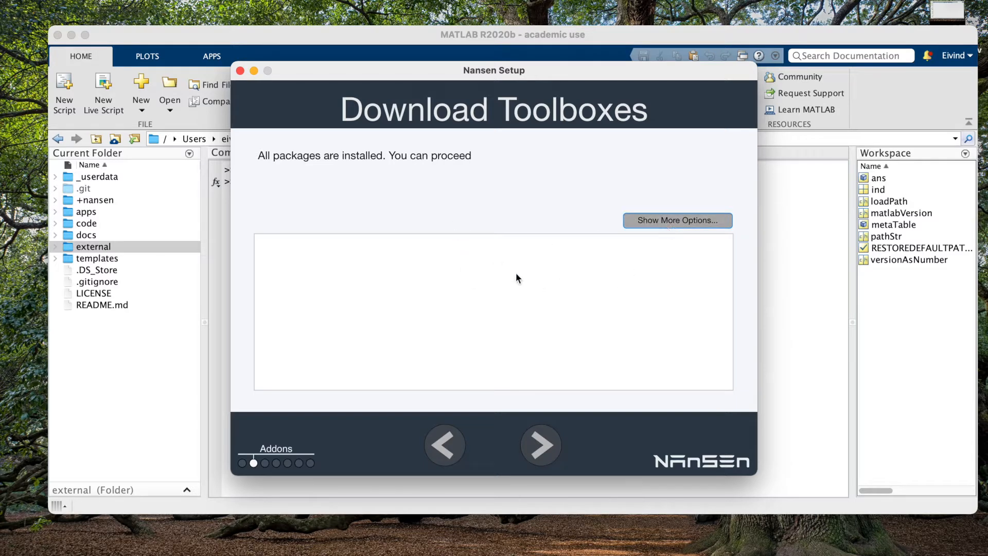
{"action": "scroll", "coordinate": [462, 296], "scroll_direction": "down", "scroll_amount": 3}
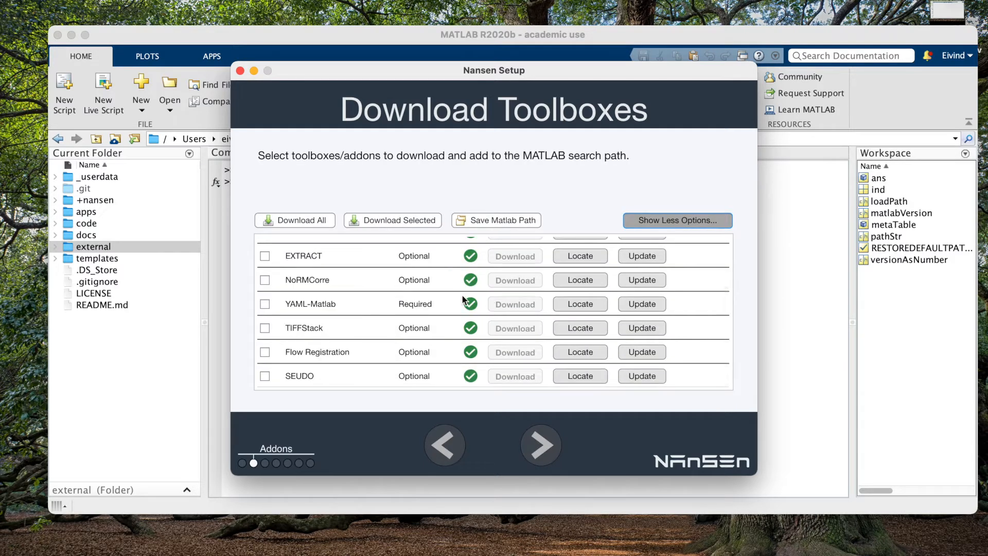
{"action": "scroll", "coordinate": [462, 295], "scroll_direction": "up", "scroll_amount": 3}
{"action": "scroll", "coordinate": [462, 296], "scroll_direction": "down", "scroll_amount": 3}
{"action": "scroll", "coordinate": [438, 320], "scroll_direction": "up", "scroll_amount": 3}
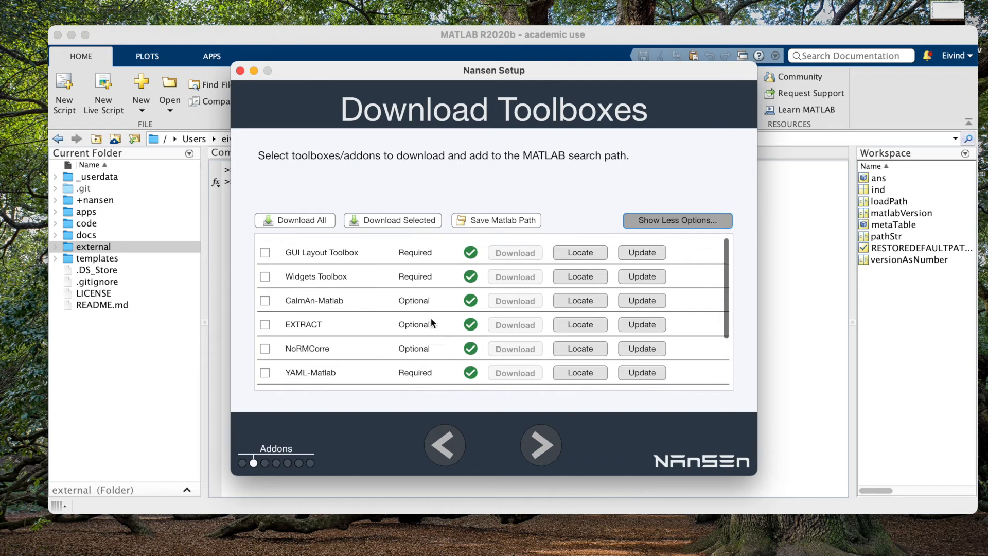
{"action": "scroll", "coordinate": [418, 286], "scroll_direction": "down", "scroll_amount": 3}
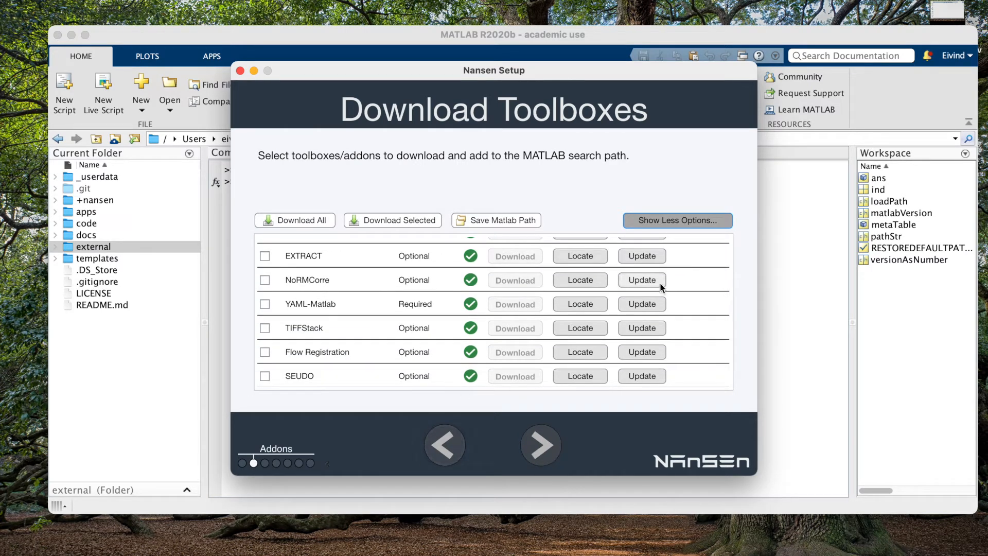
Proceed to the project page and create a new project named demo with the suggested local path.
{"action": "left_click", "coordinate": [539, 448]}
{"action": "left_click", "coordinate": [540, 449]}
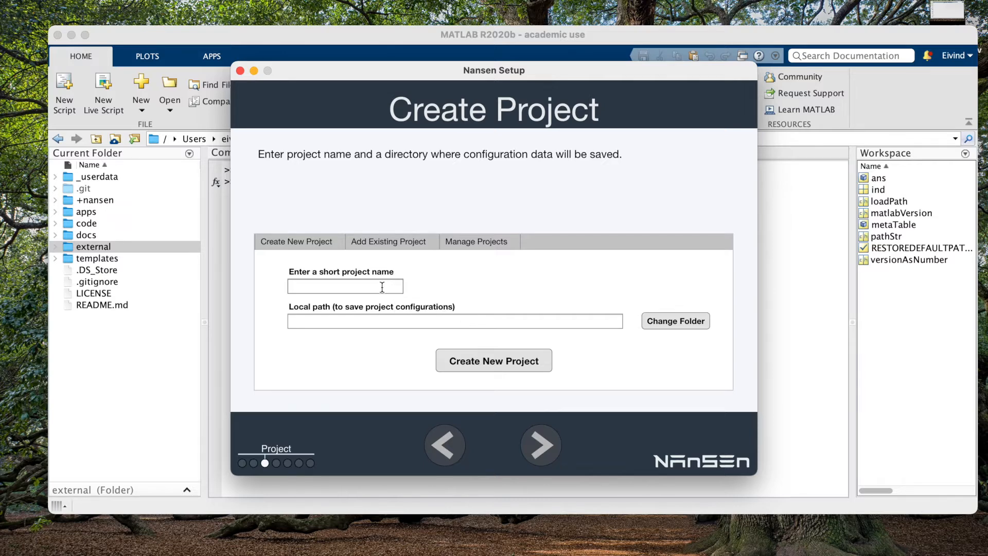
{"action": "type", "text": "demo"}
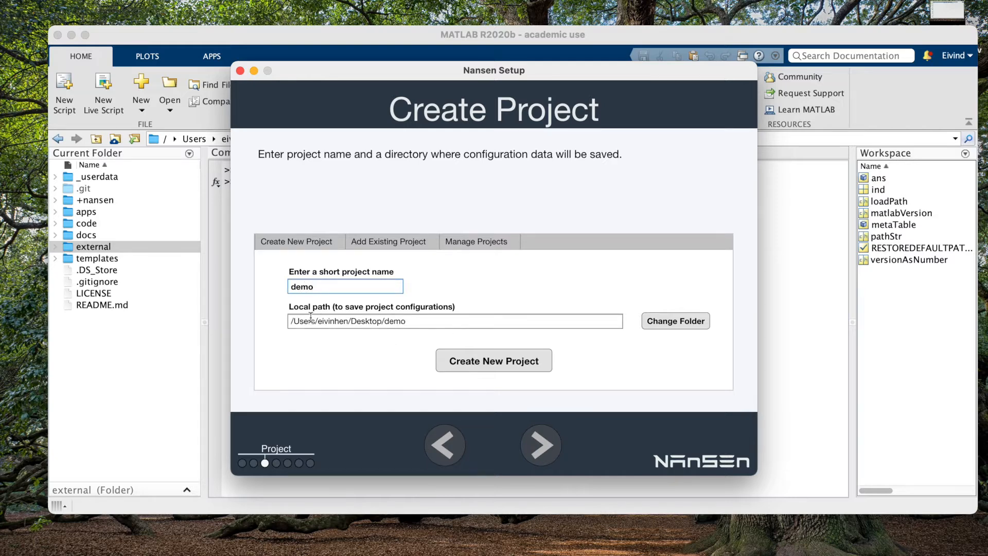
{"action": "left_click", "coordinate": [522, 358]}
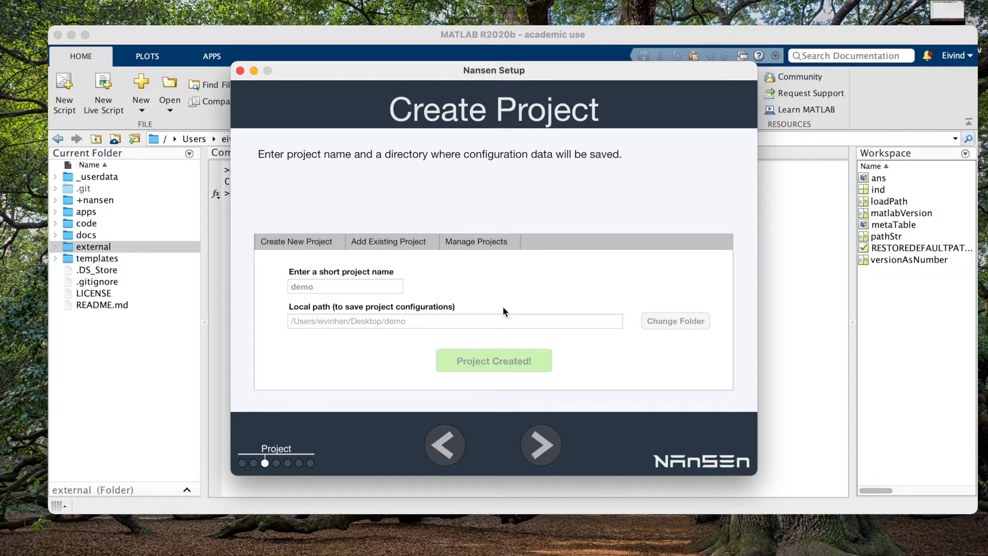
Proceed to the data locations page and add a third data location named Rawdata_rig.
{"action": "left_click", "coordinate": [538, 447]}
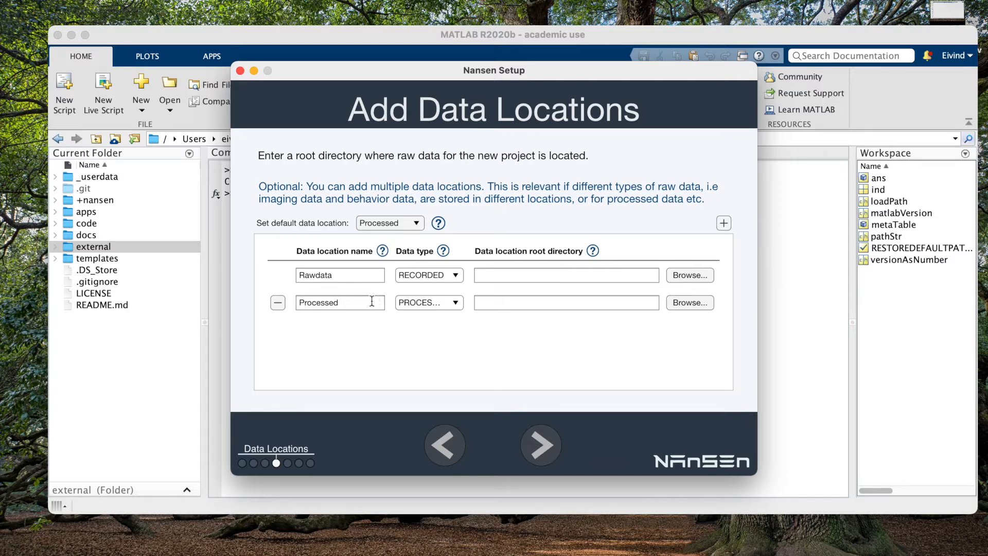
{"action": "left_click", "coordinate": [723, 223]}
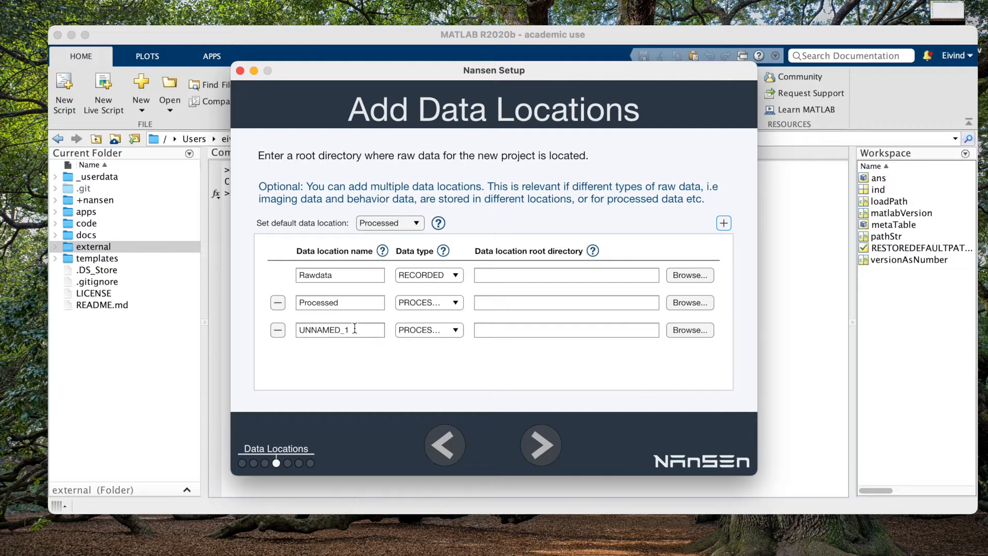
{"action": "left_click_drag", "start_coordinate": [351, 334], "coordinate": [246, 325]}
{"action": "type", "text": "Rawdata_rig"}
Rename the first data location Rawdata_2p and set the data type of Rawdata_rig to RECORDED.
{"action": "left_click", "coordinate": [338, 283]}
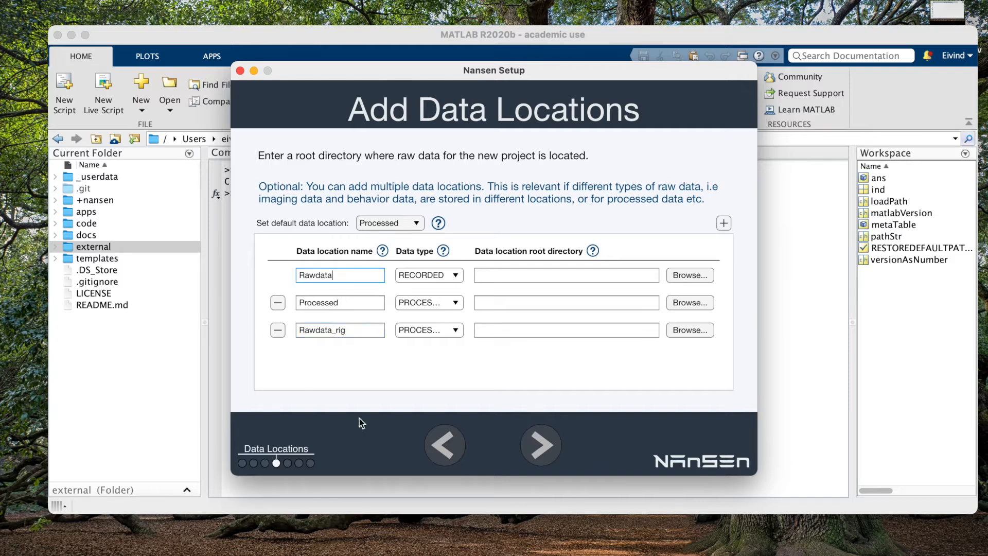
{"action": "type", "text": "_2p"}
{"action": "left_click", "coordinate": [428, 331]}
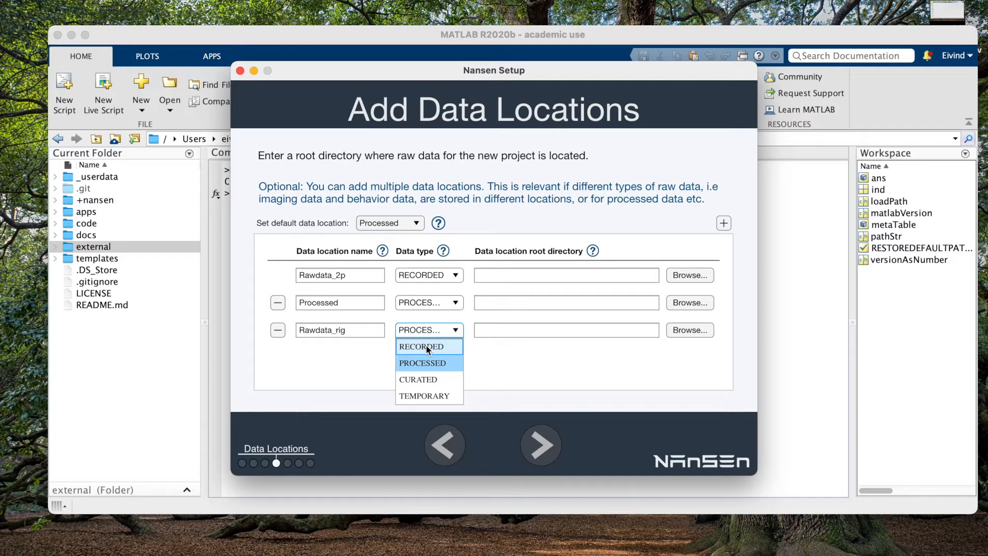
{"action": "left_click", "coordinate": [426, 346]}
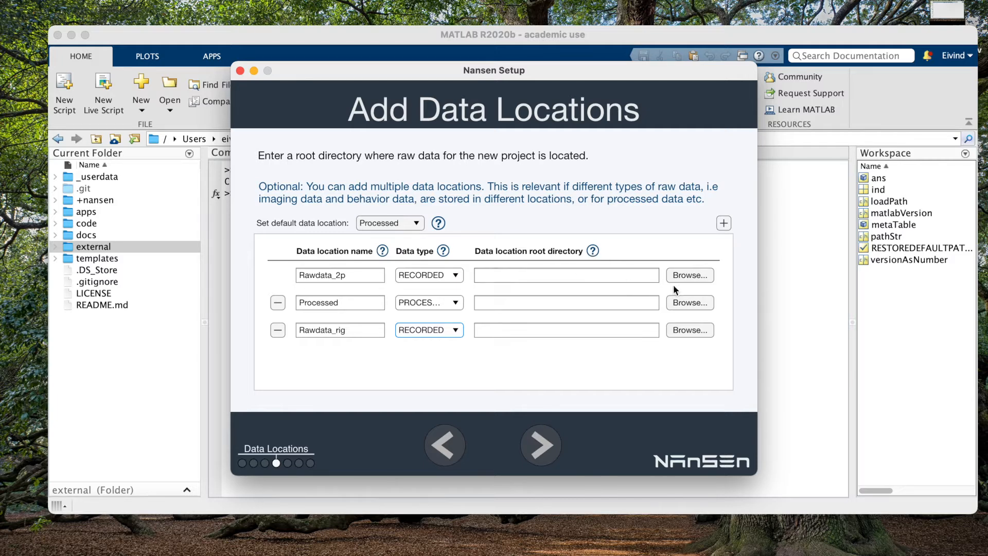
Set the root directory of Rawdata_2p to the microscope_data folder inside RAWDATA on the Data8_EH volume.
{"action": "left_click", "coordinate": [689, 276]}
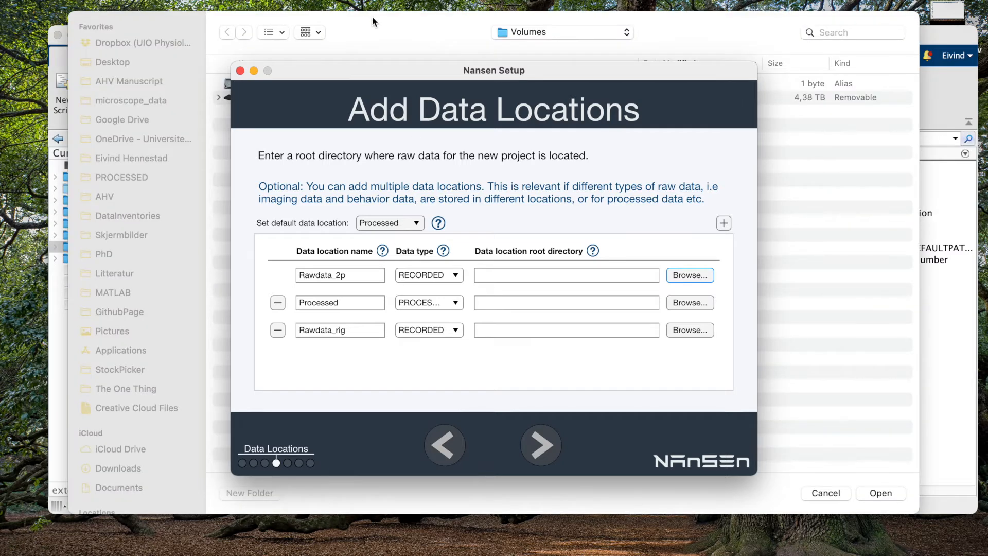
{"action": "left_click", "coordinate": [372, 20]}
{"action": "left_click", "coordinate": [226, 97]}
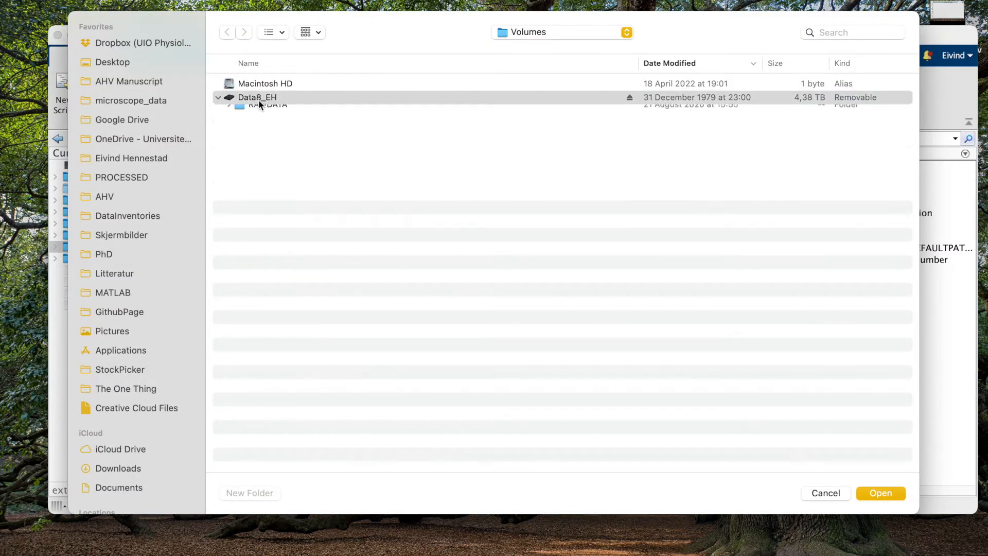
{"action": "left_click", "coordinate": [229, 194]}
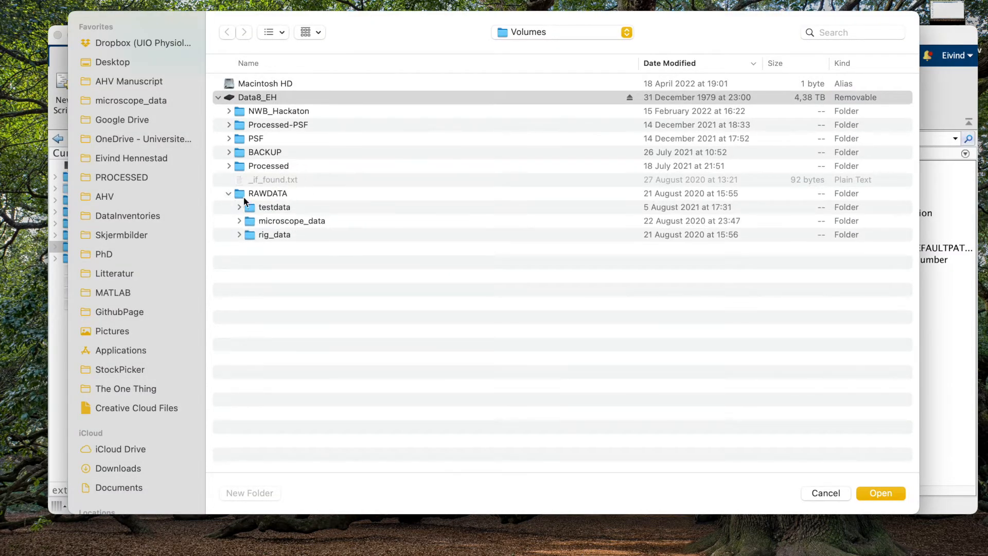
{"action": "left_click", "coordinate": [281, 221]}
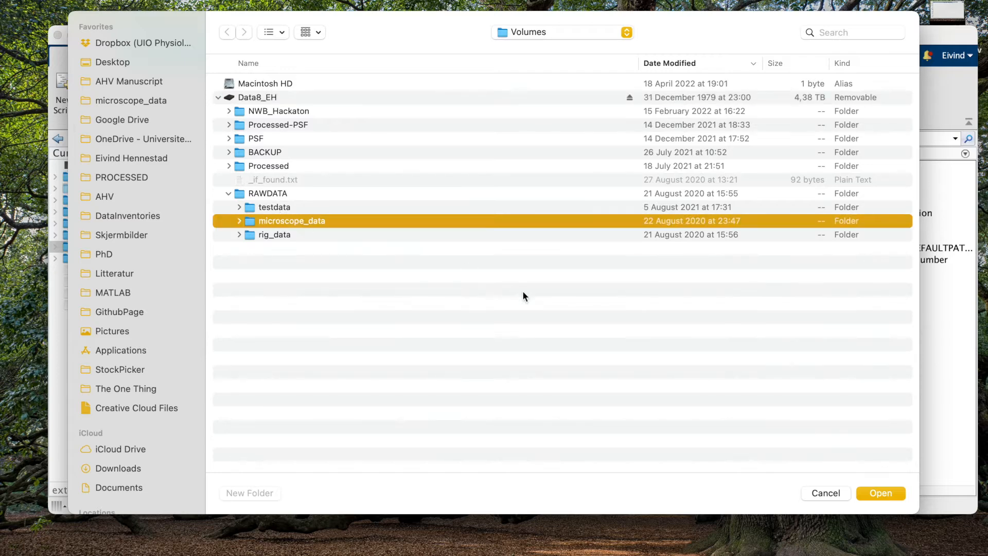
{"action": "left_click", "coordinate": [879, 494]}
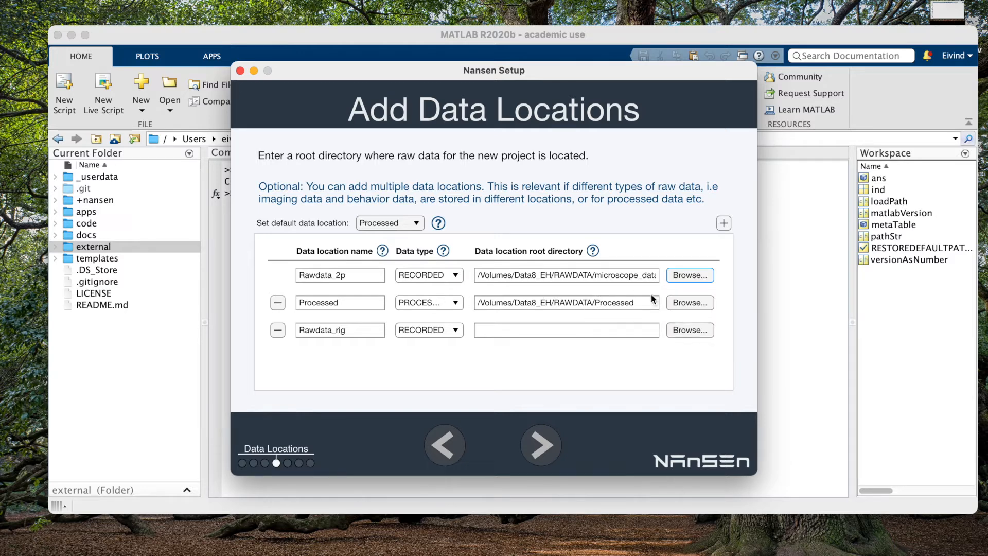
Set the root directory of the Processed data location to /Volumes/Data8_EH/Processed.
{"action": "left_click", "coordinate": [687, 303]}
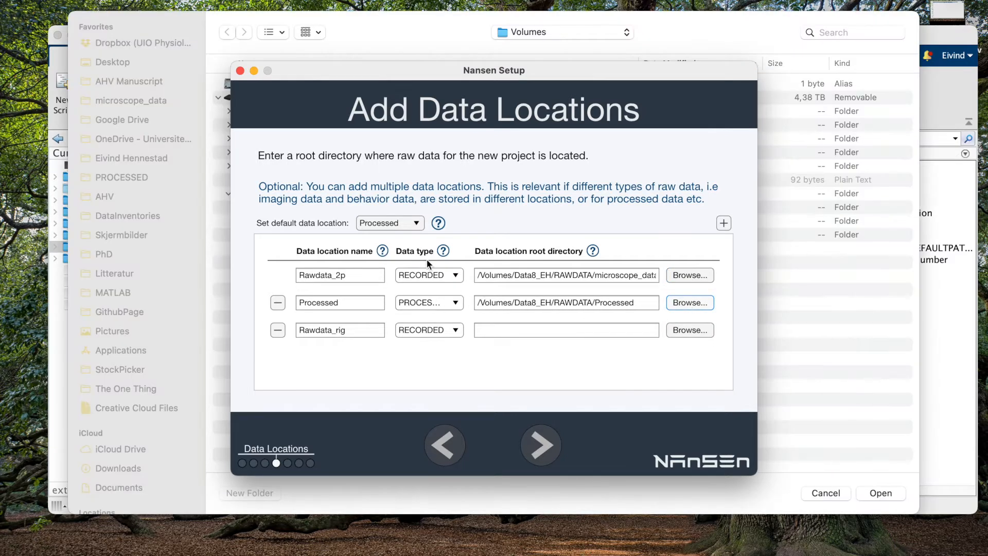
{"action": "left_click", "coordinate": [371, 28]}
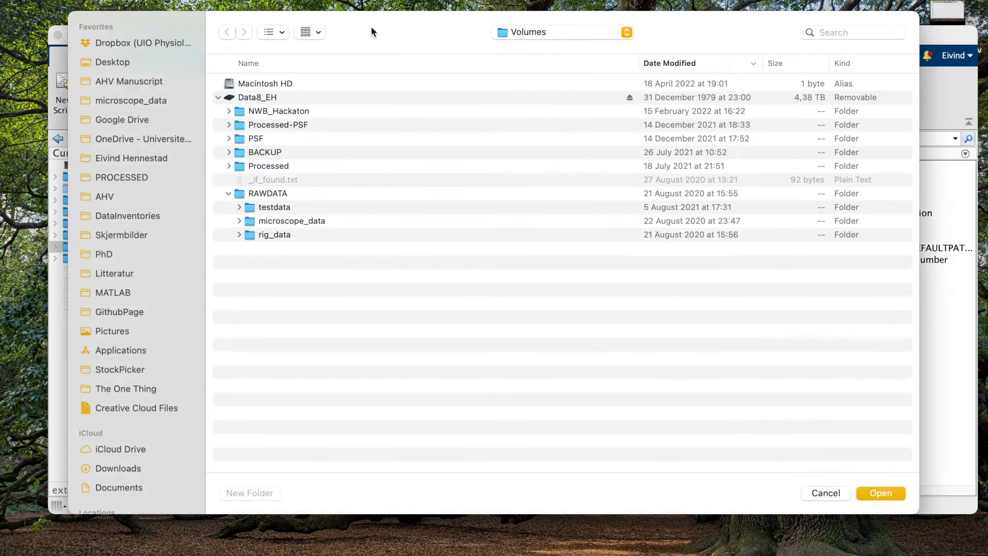
{"action": "left_click", "coordinate": [252, 168]}
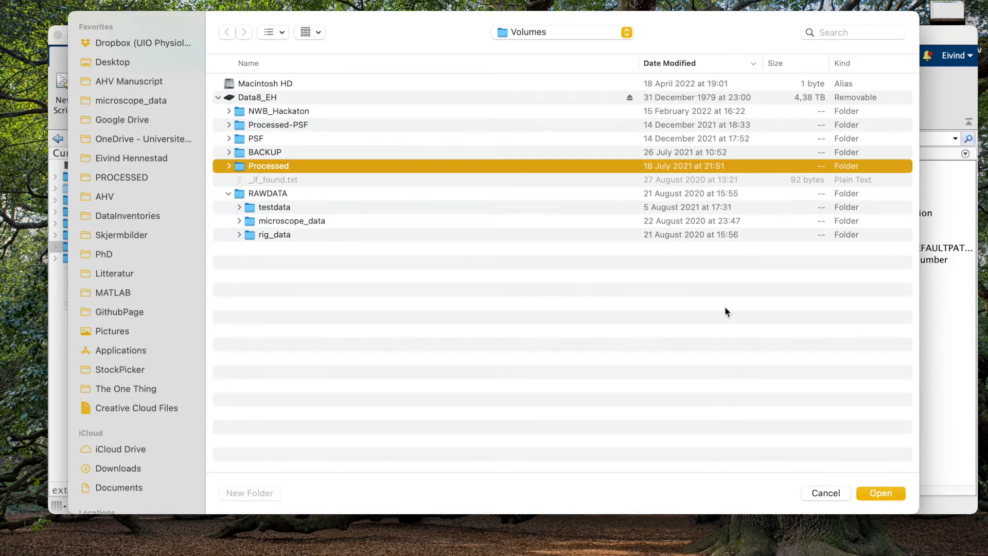
{"action": "left_click", "coordinate": [878, 493]}
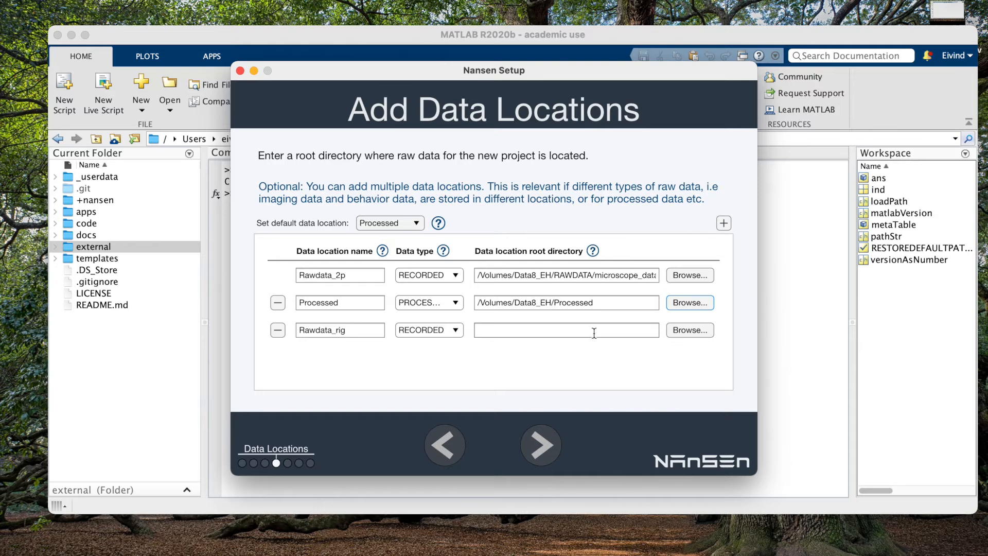
Set the root directory of Rawdata_rig to the rig_data folder inside RAWDATA on the Data8_EH volume.
{"action": "left_click", "coordinate": [695, 332]}
{"action": "left_click", "coordinate": [360, 30]}
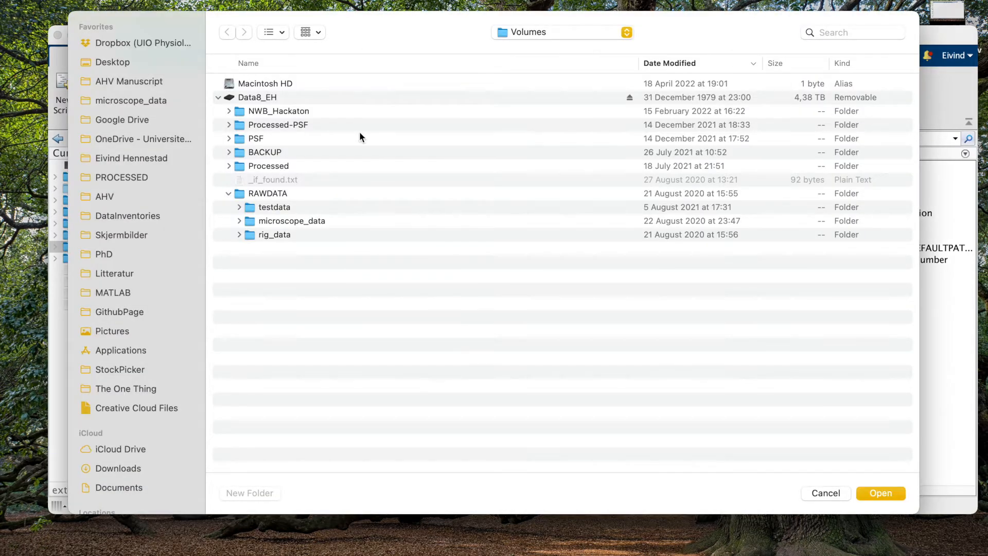
{"action": "left_click", "coordinate": [283, 237]}
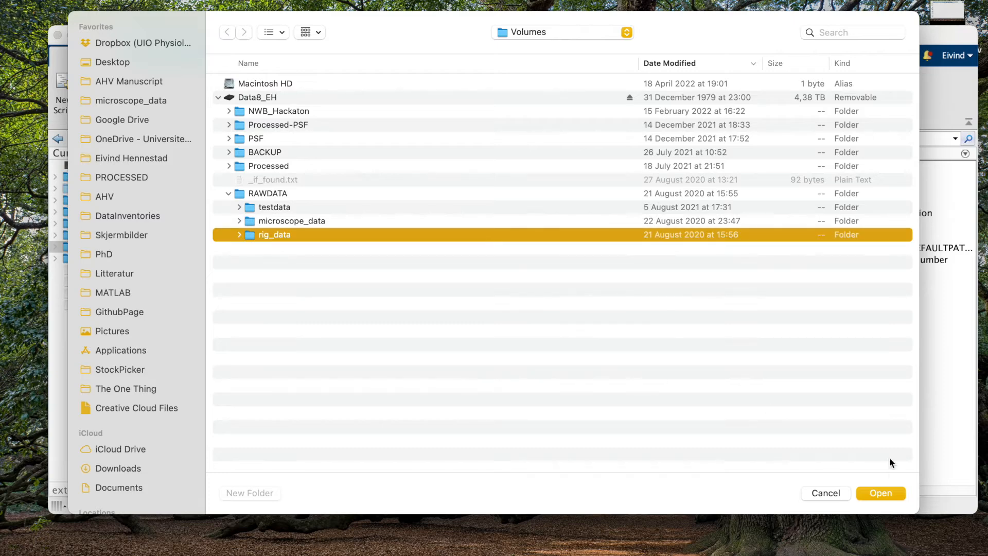
{"action": "left_click", "coordinate": [875, 492]}
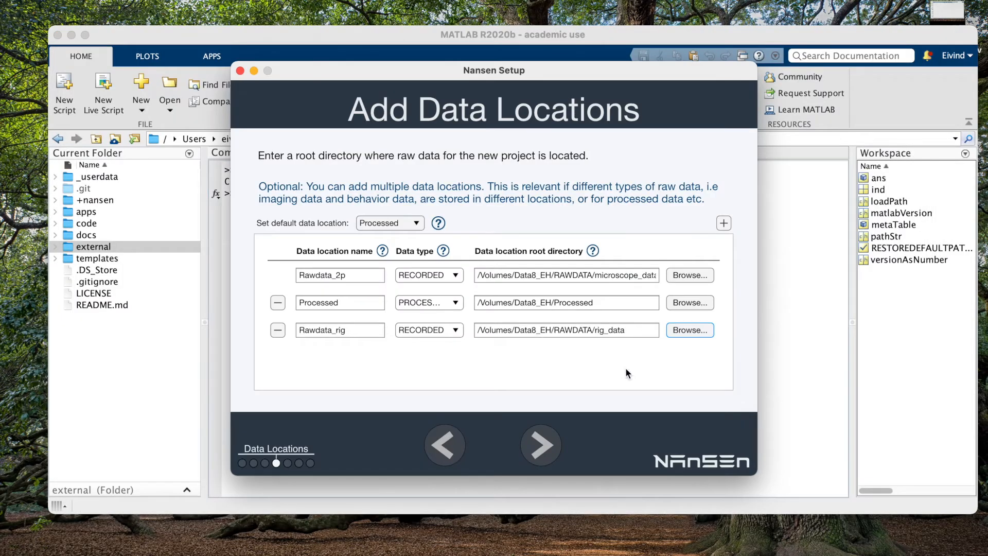
Proceed to the data organization page and set the subfolder type of the 2020_06_04 level to Date for Rawdata_2p.
{"action": "left_click", "coordinate": [533, 457]}
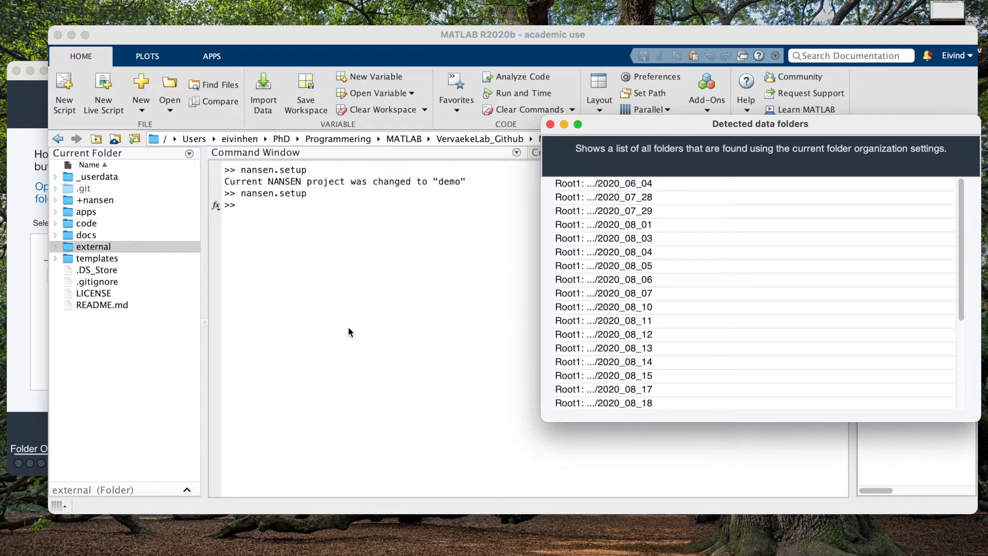
{"action": "left_click", "coordinate": [36, 109]}
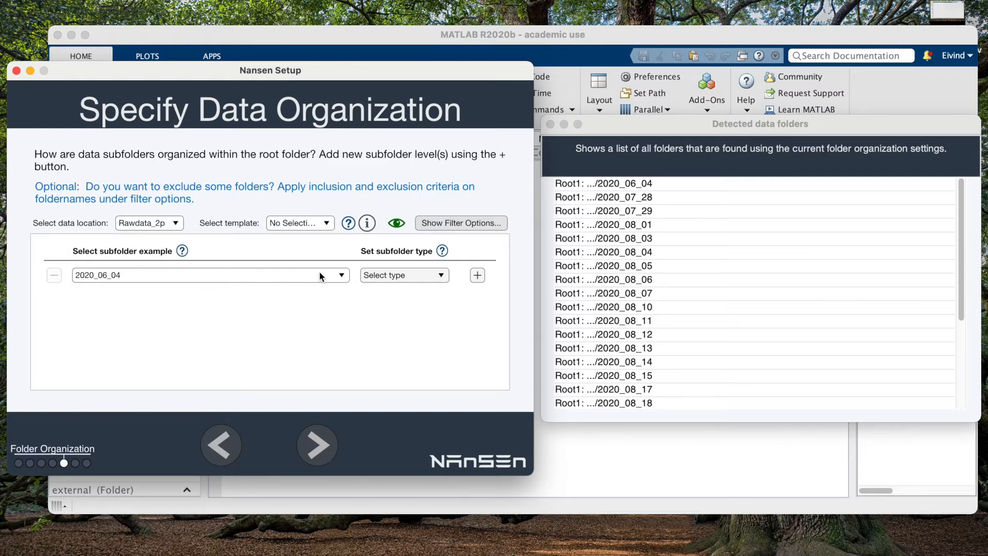
{"action": "left_click", "coordinate": [87, 276]}
{"action": "scroll", "coordinate": [112, 394], "scroll_direction": "down", "scroll_amount": 4}
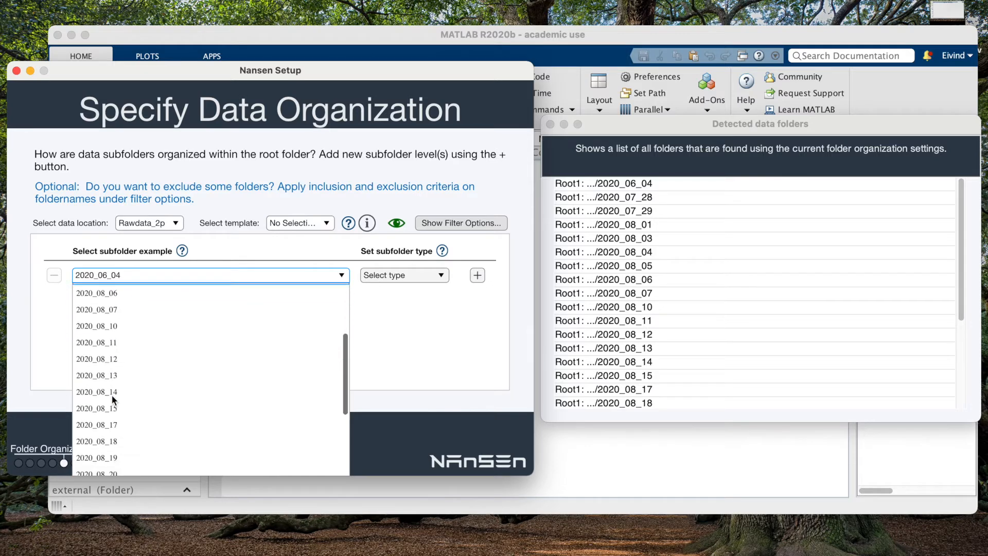
{"action": "scroll", "coordinate": [112, 400], "scroll_direction": "up", "scroll_amount": 5}
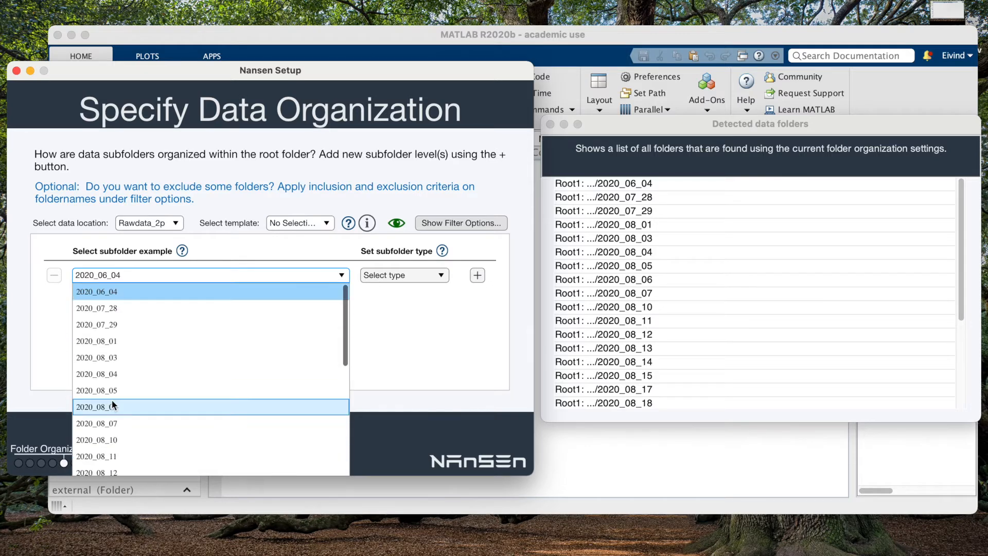
{"action": "left_click", "coordinate": [263, 269]}
{"action": "left_click", "coordinate": [401, 275]}
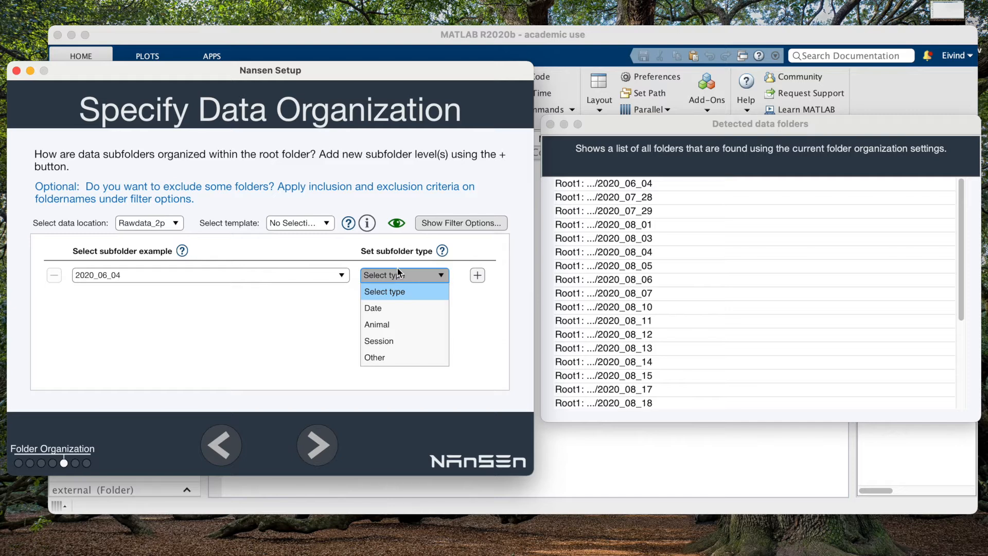
{"action": "left_click", "coordinate": [394, 308]}
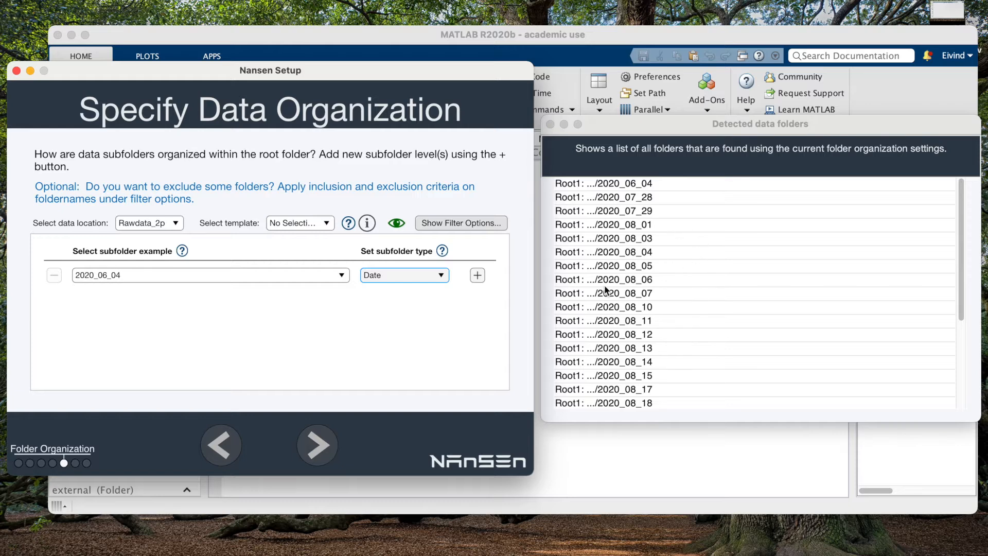
Add a second subfolder level for Rawdata_2p and set its subfolder type to Session.
{"action": "scroll", "coordinate": [605, 287], "scroll_direction": "down", "scroll_amount": 5}
{"action": "scroll", "coordinate": [605, 289], "scroll_direction": "up", "scroll_amount": 5}
{"action": "scroll", "coordinate": [606, 290], "scroll_direction": "down", "scroll_amount": 5}
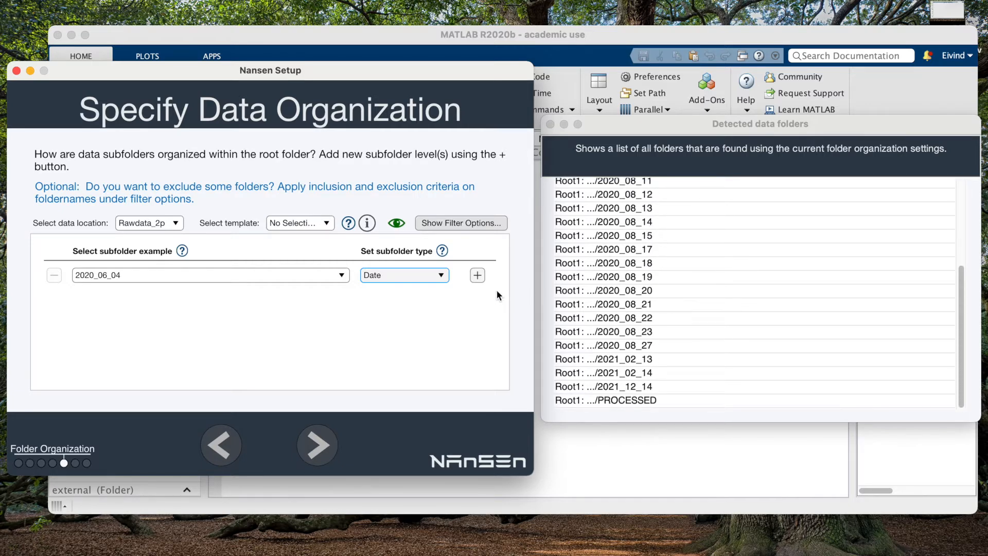
{"action": "left_click", "coordinate": [478, 275]}
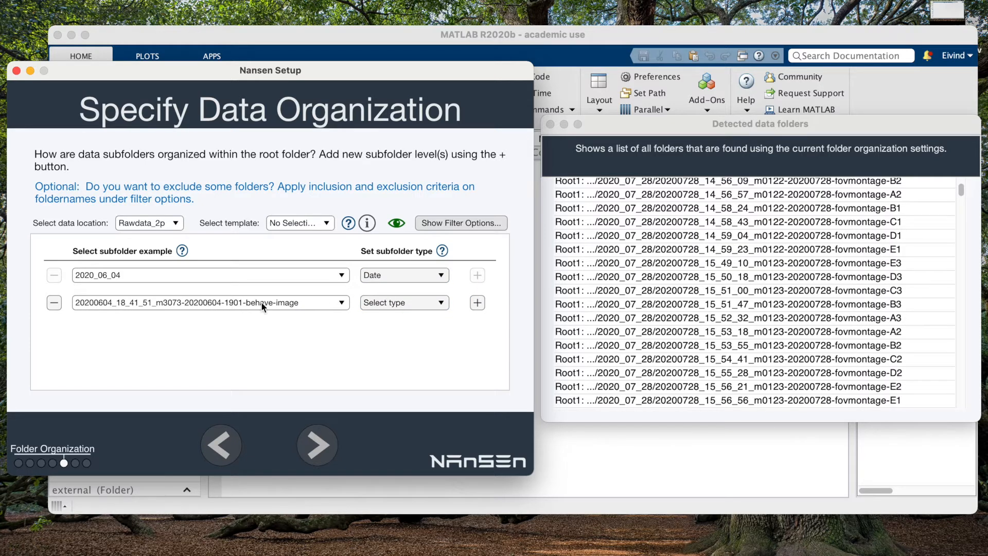
{"action": "scroll", "coordinate": [805, 318], "scroll_direction": "down", "scroll_amount": 10}
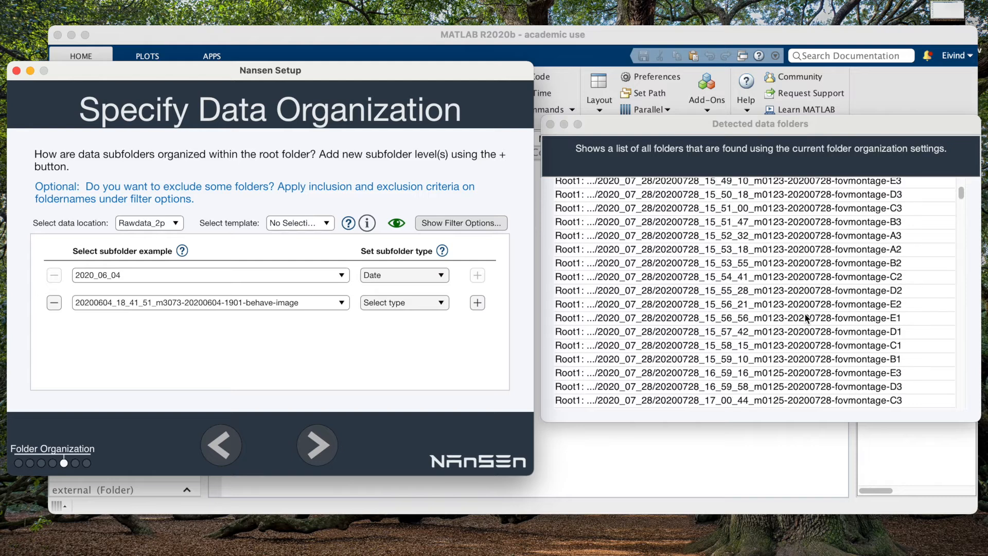
{"action": "scroll", "coordinate": [806, 318], "scroll_direction": "down", "scroll_amount": 10}
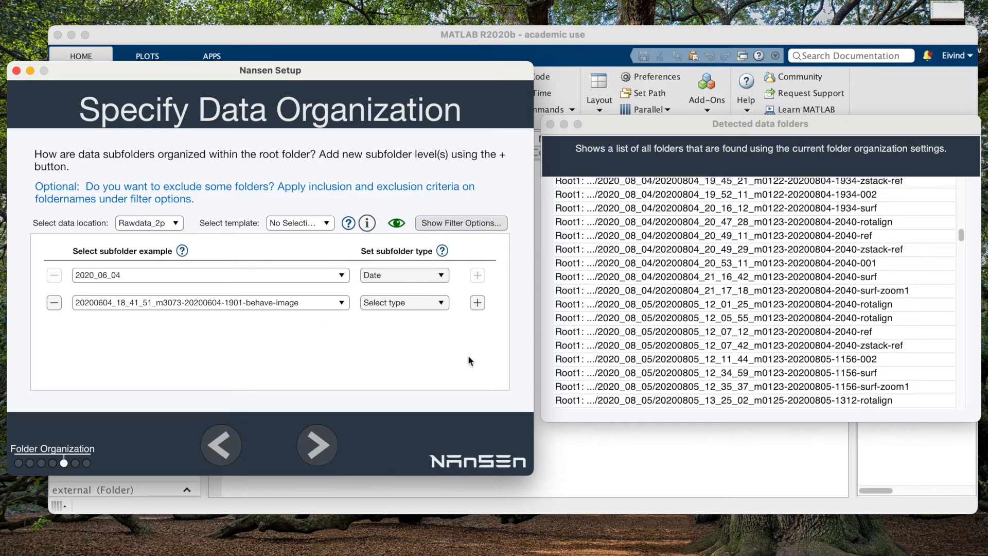
{"action": "left_click", "coordinate": [407, 304]}
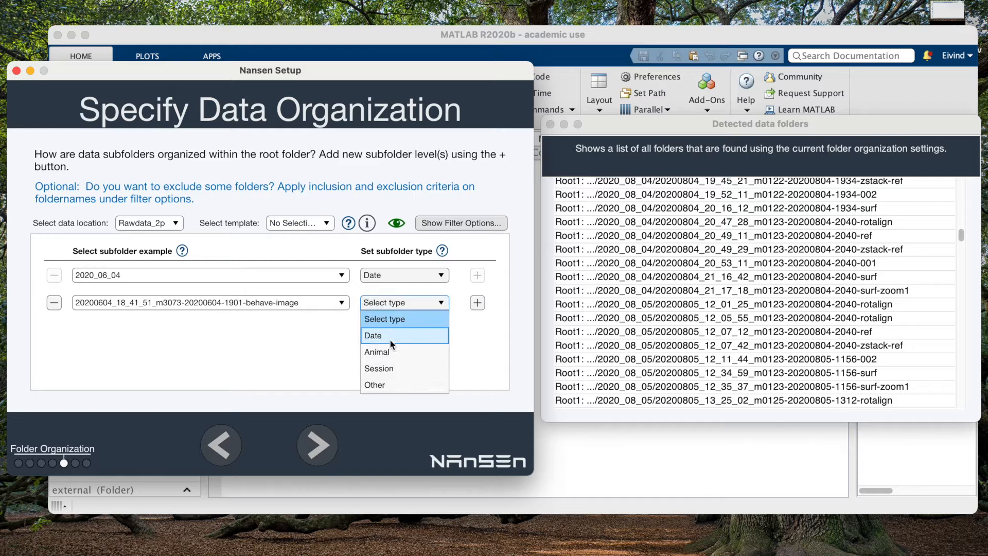
{"action": "left_click", "coordinate": [383, 369]}
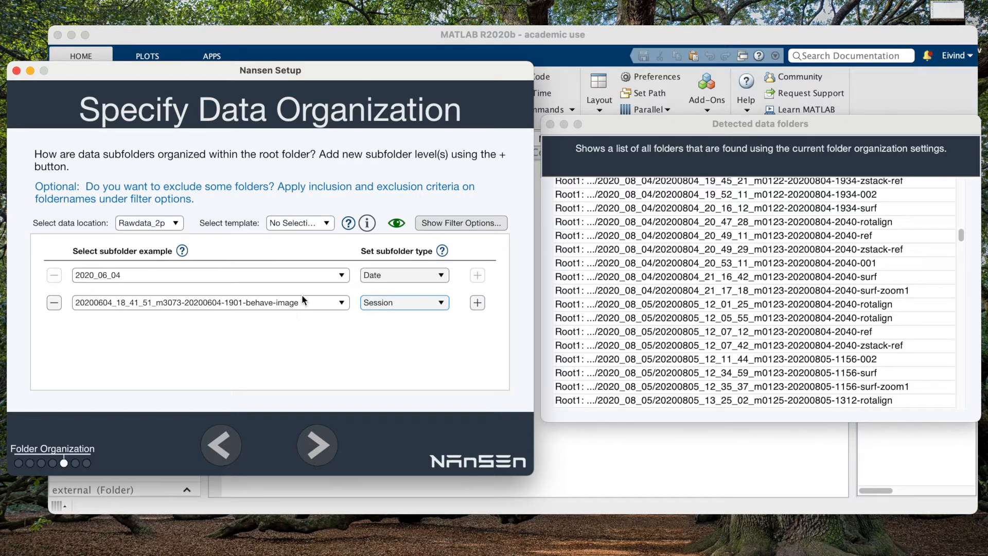
Show the filter options and exclude session folders containing surf, rot and ref.
{"action": "scroll", "coordinate": [818, 357], "scroll_direction": "up", "scroll_amount": 10}
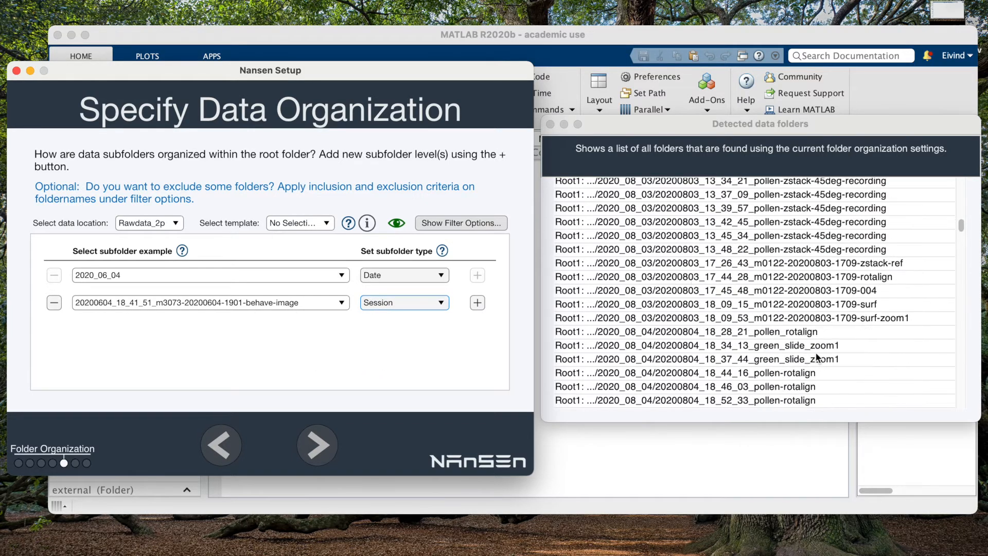
{"action": "scroll", "coordinate": [818, 357], "scroll_direction": "down", "scroll_amount": 15}
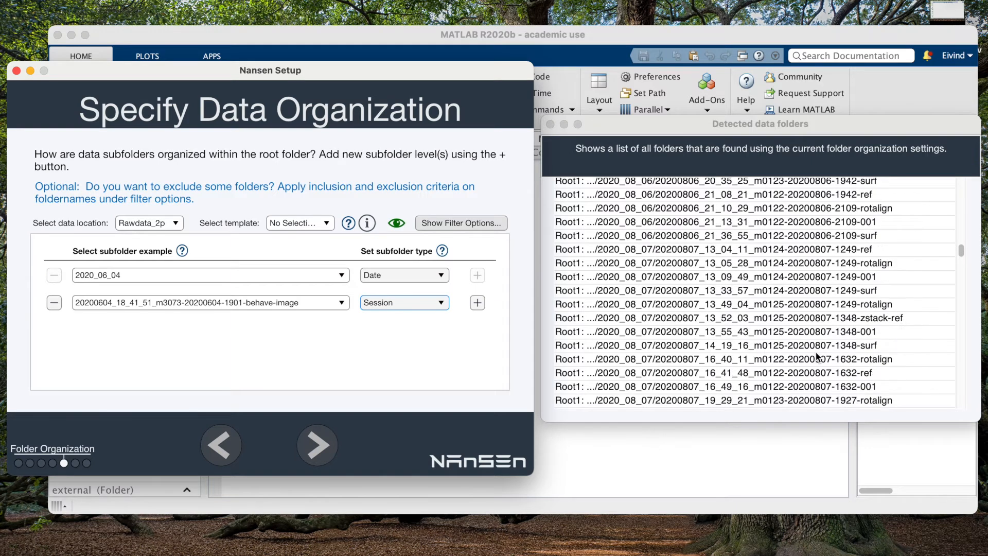
{"action": "left_click", "coordinate": [477, 224]}
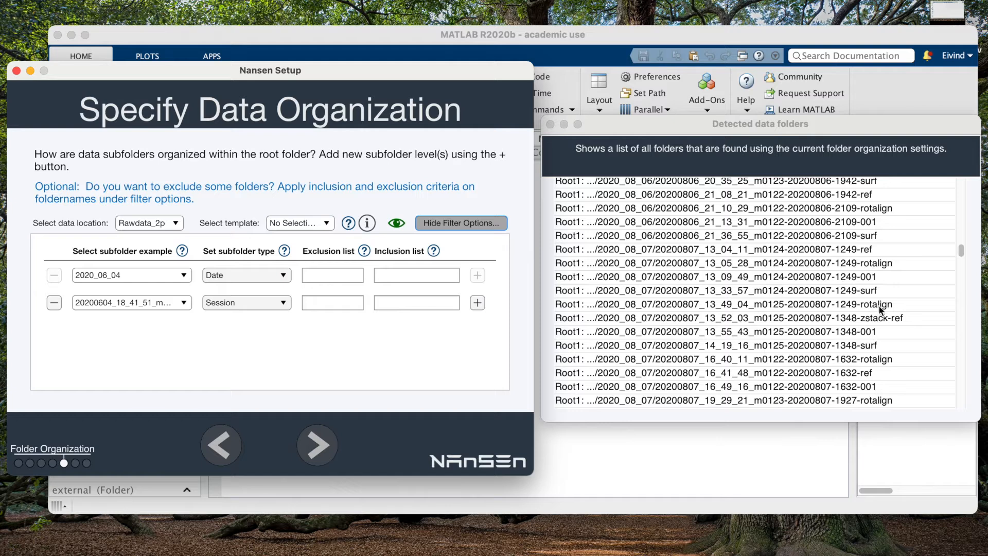
{"action": "scroll", "coordinate": [856, 299], "scroll_direction": "up", "scroll_amount": 2}
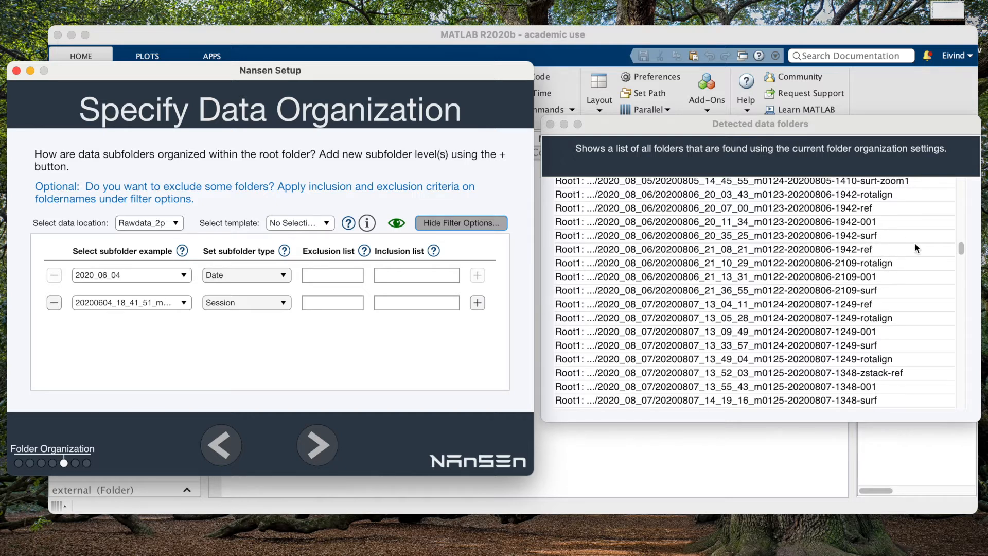
{"action": "left_click", "coordinate": [353, 307]}
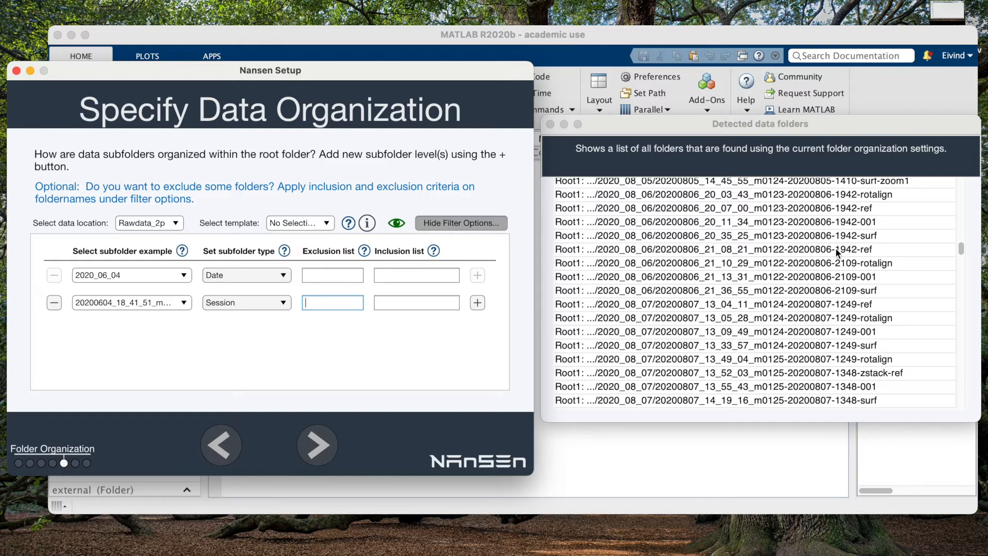
{"action": "type", "text": "surf, rot, ref"}
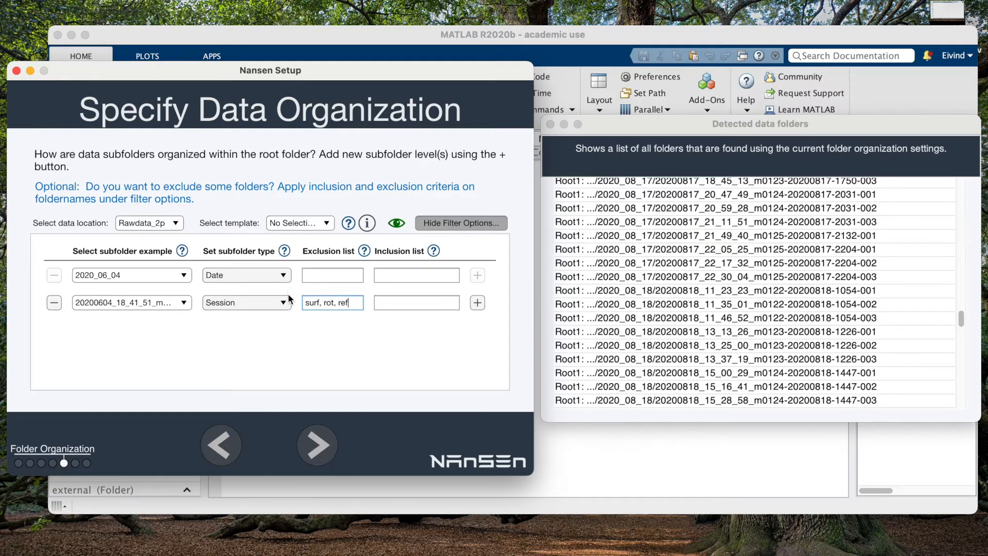
Check the detected folders and add ABORTED to the exclusion list of the Session level.
{"action": "scroll", "coordinate": [783, 302], "scroll_direction": "up", "scroll_amount": 5}
{"action": "scroll", "coordinate": [783, 303], "scroll_direction": "up", "scroll_amount": 3}
{"action": "scroll", "coordinate": [783, 302], "scroll_direction": "down", "scroll_amount": 2}
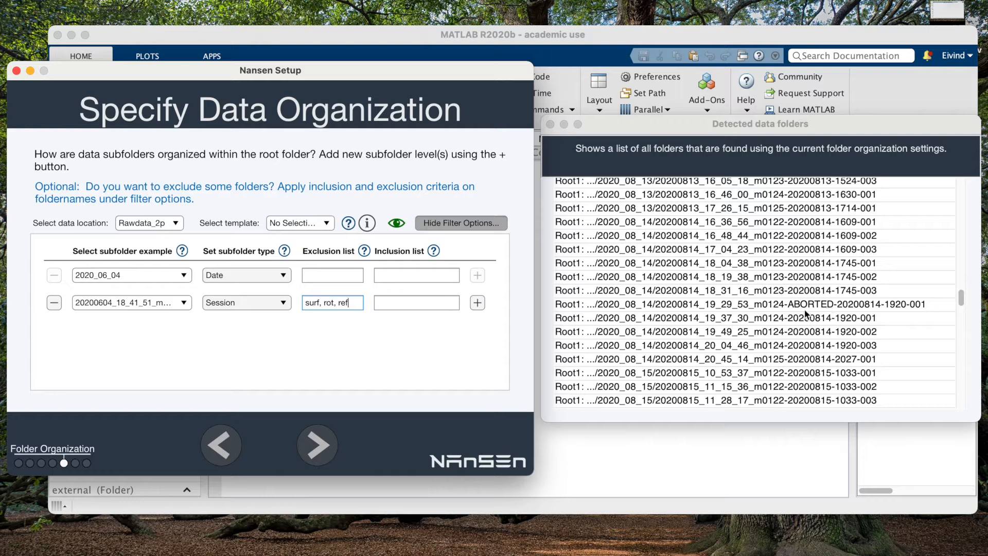
{"action": "left_click", "coordinate": [360, 302]}
{"action": "type", "text": ", ABORTED,"}
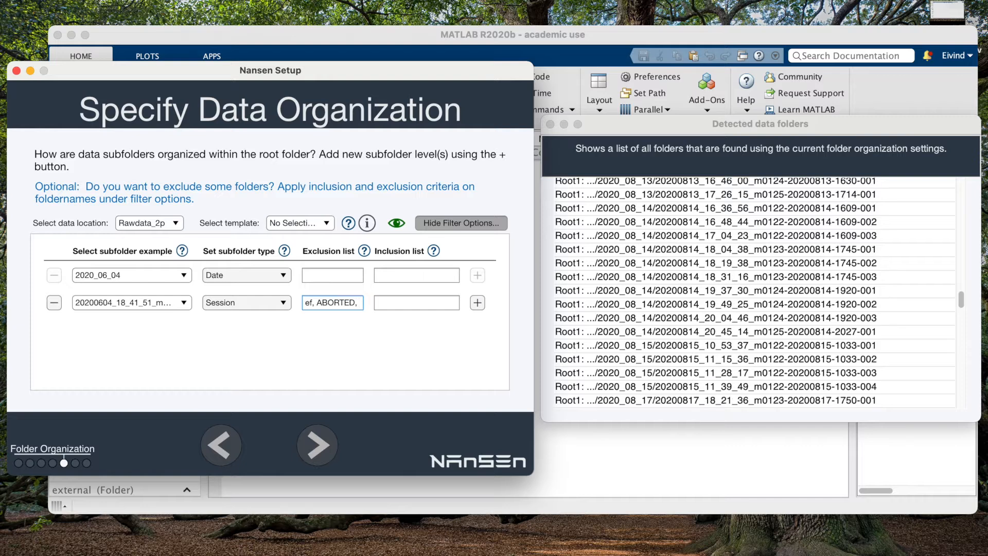
Look through the detected folders for remaining unwanted sessions and add failed to the Session level's exclusion list.
{"action": "scroll", "coordinate": [666, 336], "scroll_direction": "up", "scroll_amount": 5}
{"action": "scroll", "coordinate": [666, 337], "scroll_direction": "up", "scroll_amount": 15}
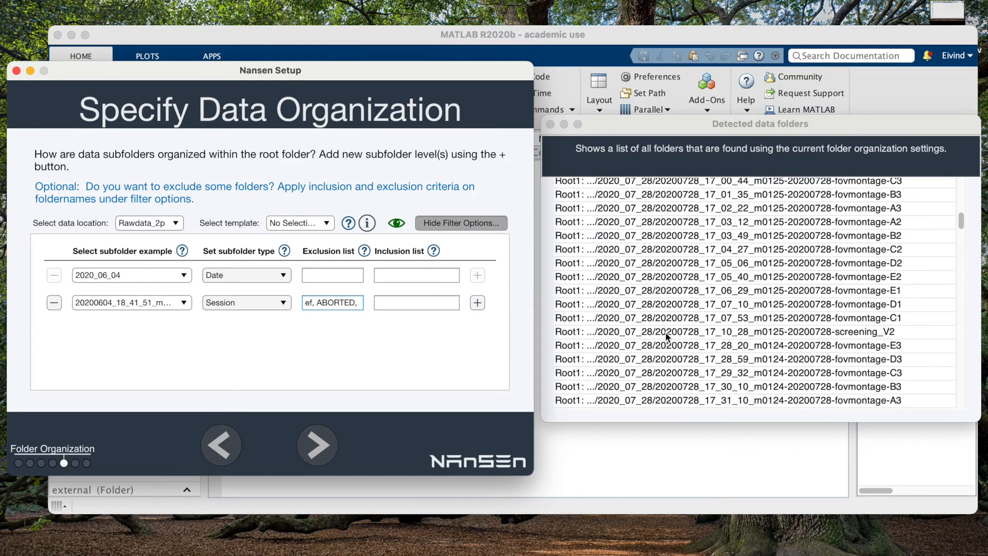
{"action": "scroll", "coordinate": [666, 337], "scroll_direction": "down", "scroll_amount": 20}
{"action": "scroll", "coordinate": [667, 336], "scroll_direction": "down", "scroll_amount": 10}
{"action": "scroll", "coordinate": [816, 253], "scroll_direction": "up", "scroll_amount": 8}
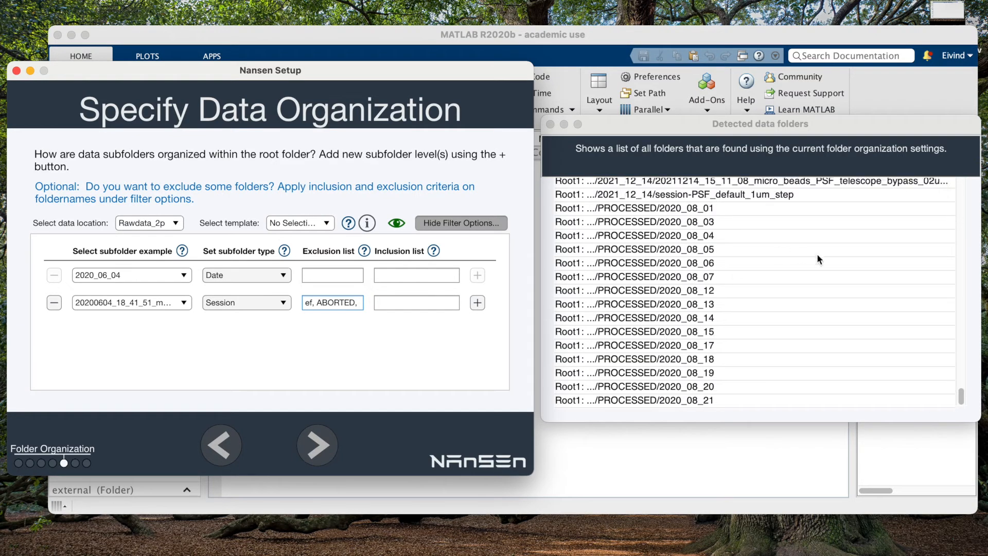
{"action": "scroll", "coordinate": [816, 254], "scroll_direction": "down", "scroll_amount": 5}
{"action": "scroll", "coordinate": [816, 253], "scroll_direction": "up", "scroll_amount": 5}
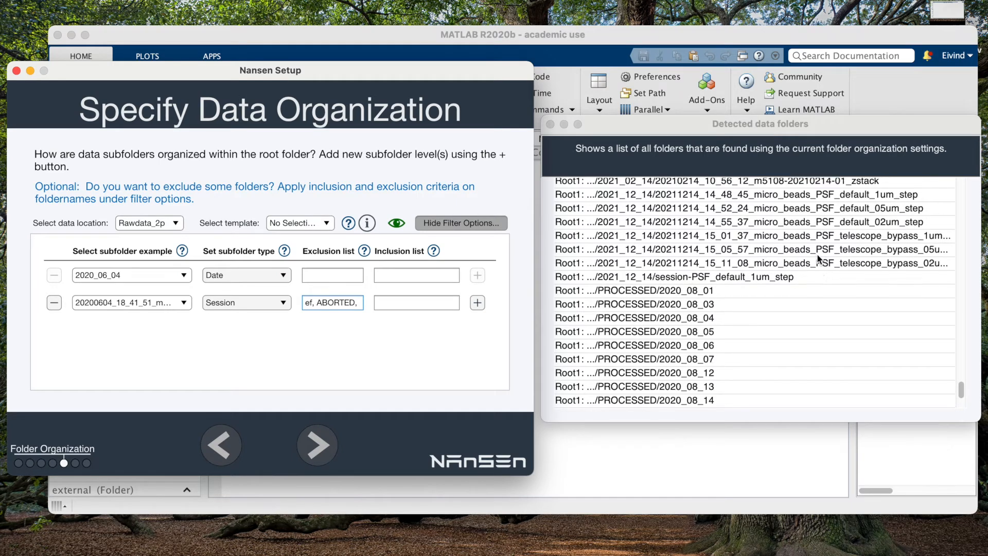
{"action": "scroll", "coordinate": [818, 258], "scroll_direction": "up", "scroll_amount": 4}
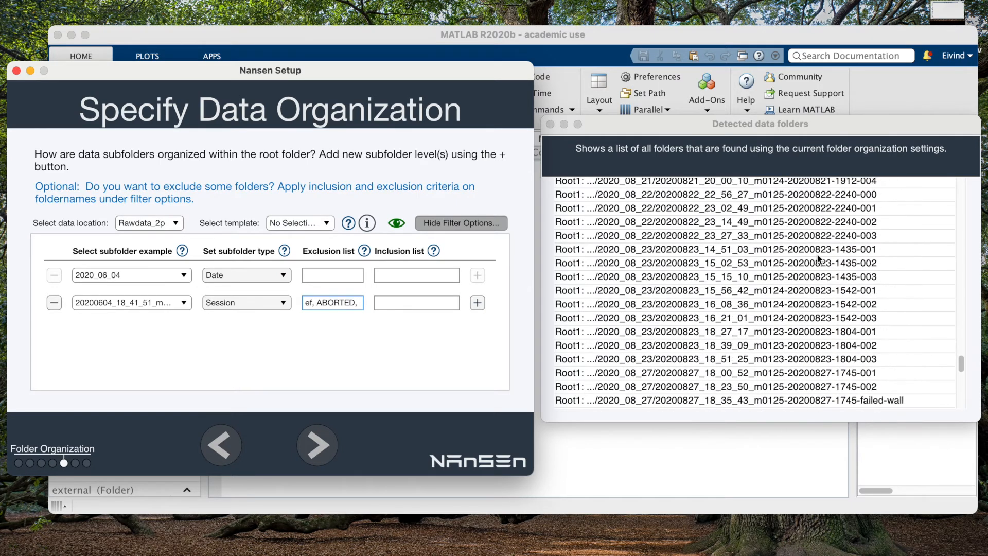
{"action": "scroll", "coordinate": [819, 258], "scroll_direction": "down", "scroll_amount": 5}
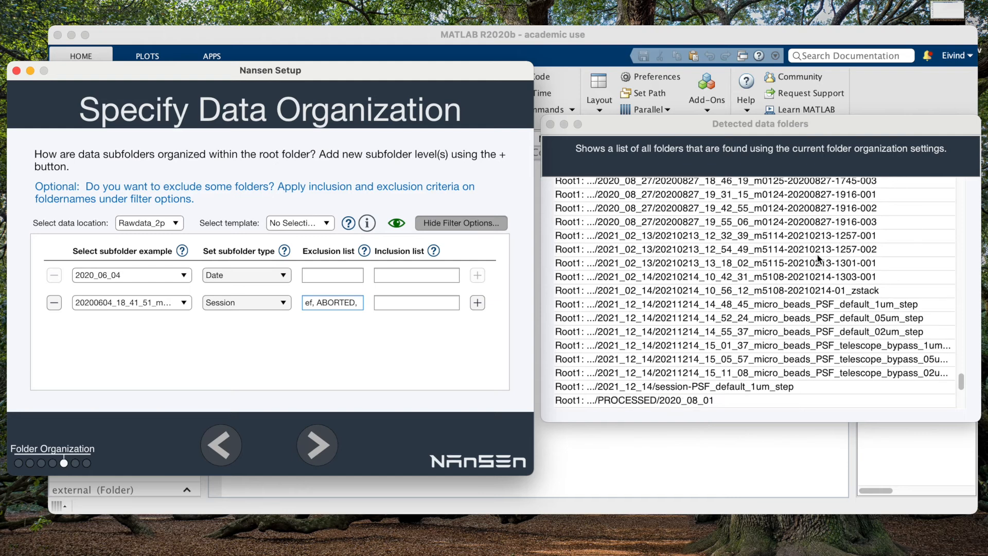
{"action": "scroll", "coordinate": [818, 258], "scroll_direction": "up", "scroll_amount": 1}
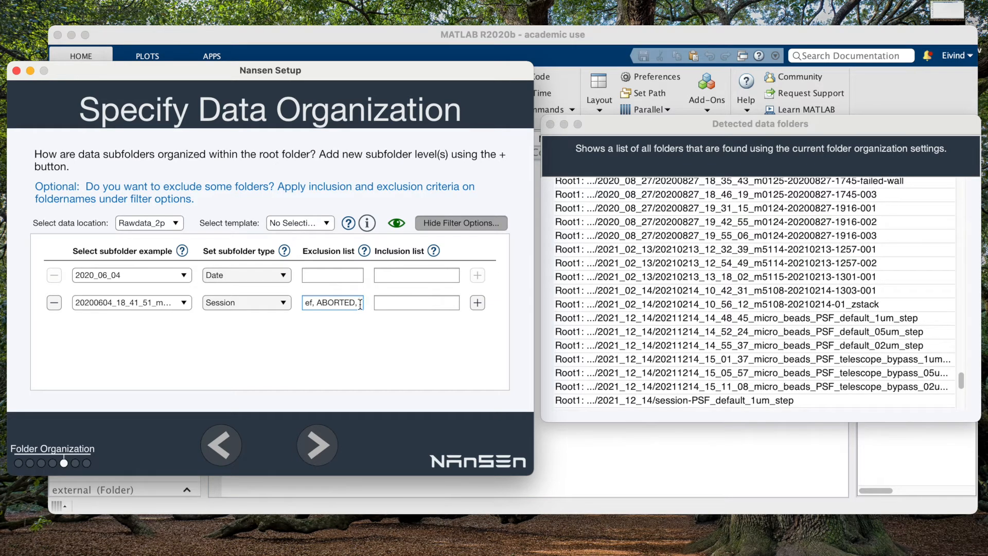
{"action": "type", "text": "failed"}
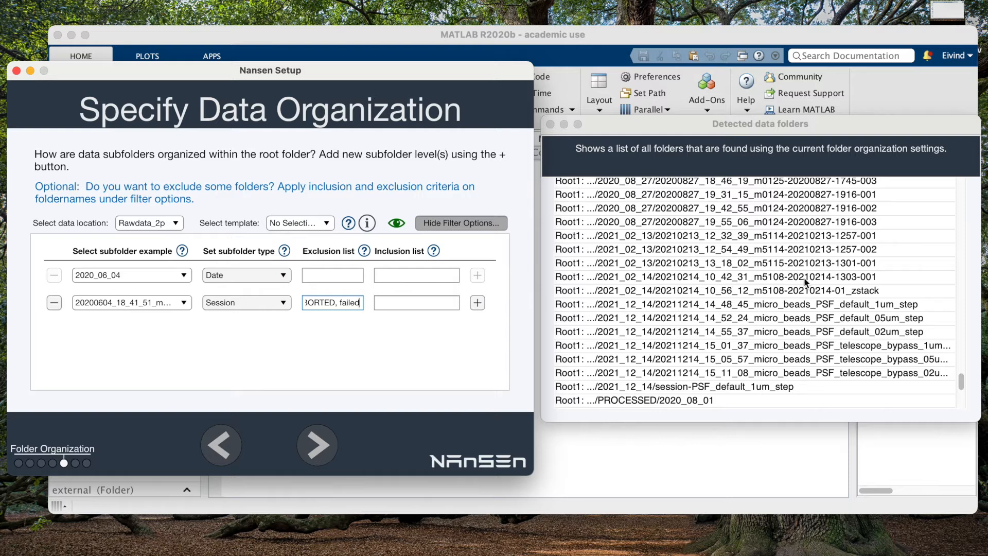
Review the filtered folder list and enter m#### in the inclusion list of the Session level.
{"action": "scroll", "coordinate": [804, 277], "scroll_direction": "up", "scroll_amount": 5}
{"action": "scroll", "coordinate": [805, 282], "scroll_direction": "up", "scroll_amount": 2}
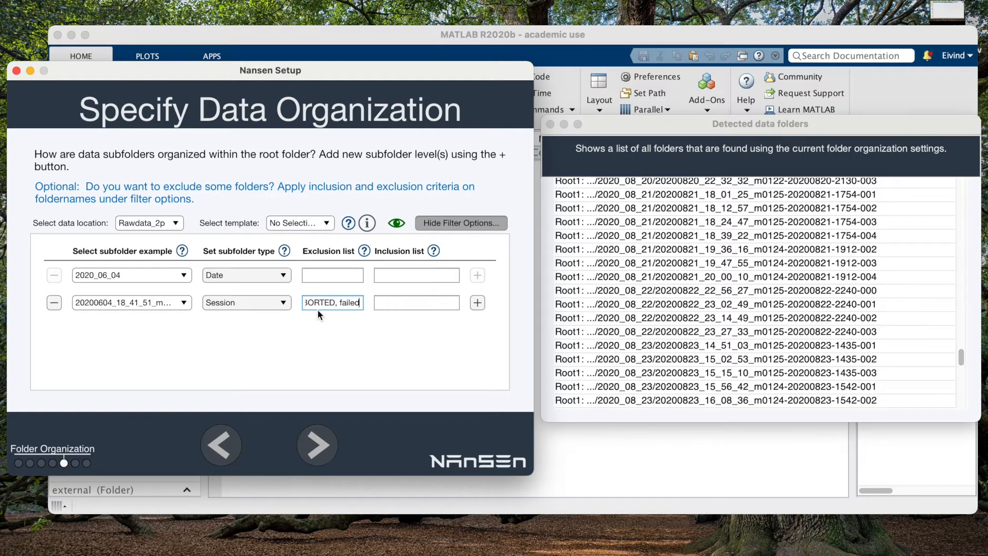
{"action": "scroll", "coordinate": [828, 310], "scroll_direction": "up", "scroll_amount": 10}
{"action": "scroll", "coordinate": [828, 310], "scroll_direction": "up", "scroll_amount": 15}
{"action": "scroll", "coordinate": [823, 345], "scroll_direction": "down", "scroll_amount": 15}
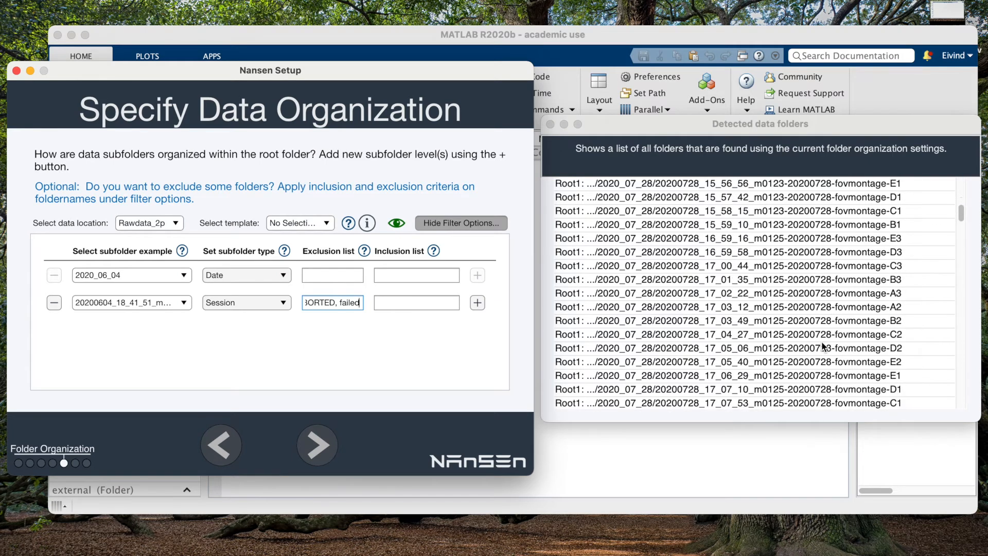
{"action": "scroll", "coordinate": [822, 346], "scroll_direction": "down", "scroll_amount": 5}
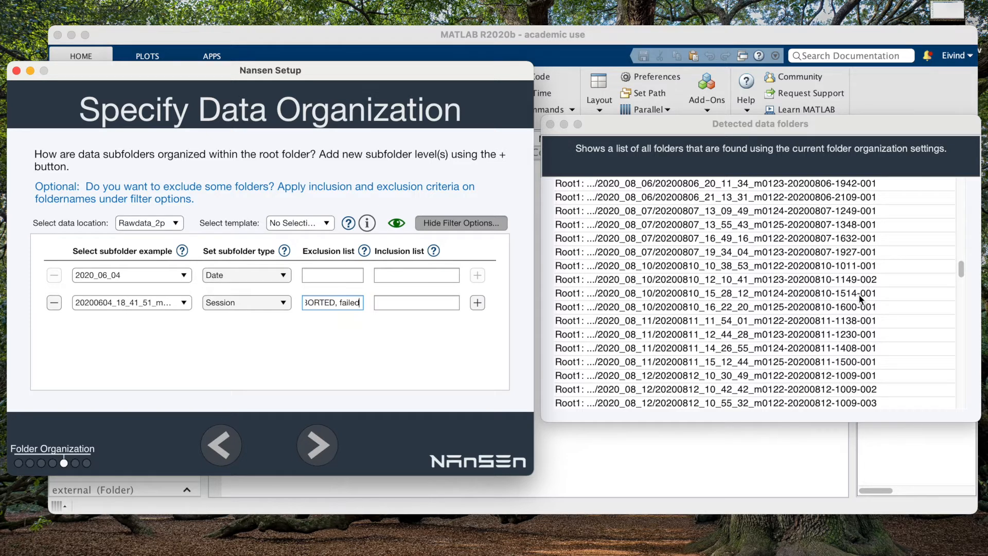
{"action": "scroll", "coordinate": [878, 295], "scroll_direction": "up", "scroll_amount": 5}
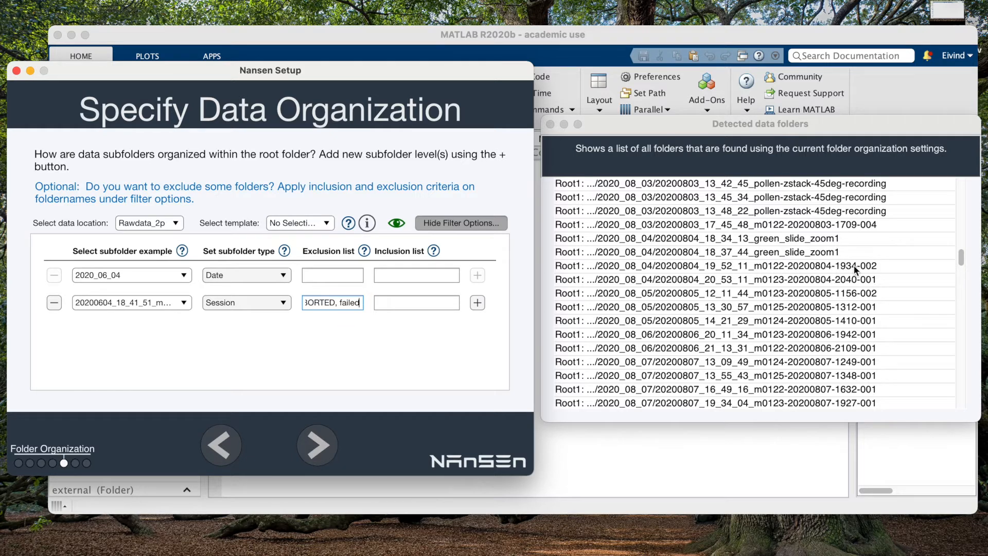
{"action": "left_click", "coordinate": [397, 303]}
{"action": "type", "text": "m##"}
{"action": "type", "text": "##"}
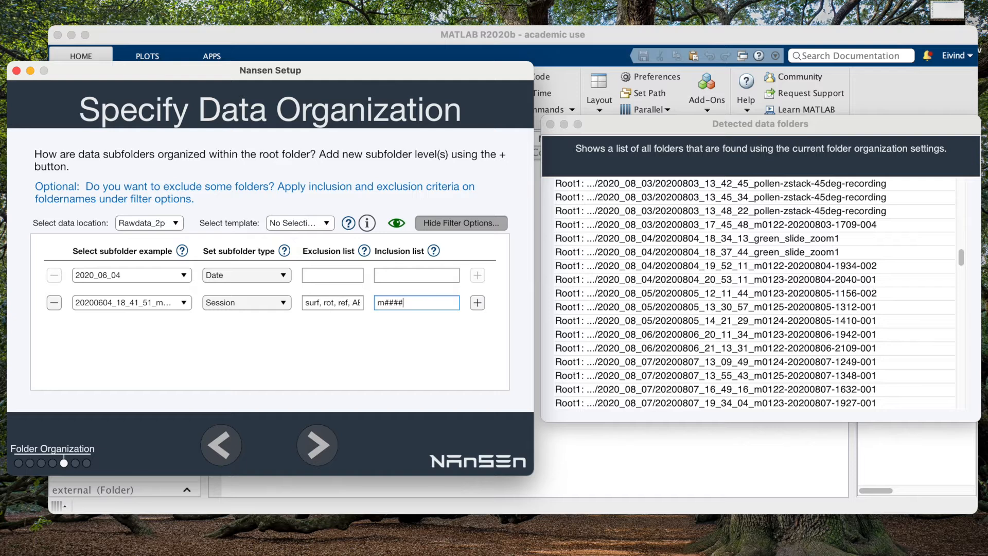
Extend the Session level's inclusion pattern to m####-######## and look through the detected folders for remaining unwanted sessions.
{"action": "type", "text": "-########"}
{"action": "scroll", "coordinate": [747, 227], "scroll_direction": "up", "scroll_amount": 20}
{"action": "scroll", "coordinate": [748, 243], "scroll_direction": "up", "scroll_amount": 2}
{"action": "scroll", "coordinate": [748, 246], "scroll_direction": "down", "scroll_amount": 2}
{"action": "scroll", "coordinate": [749, 247], "scroll_direction": "up", "scroll_amount": 3}
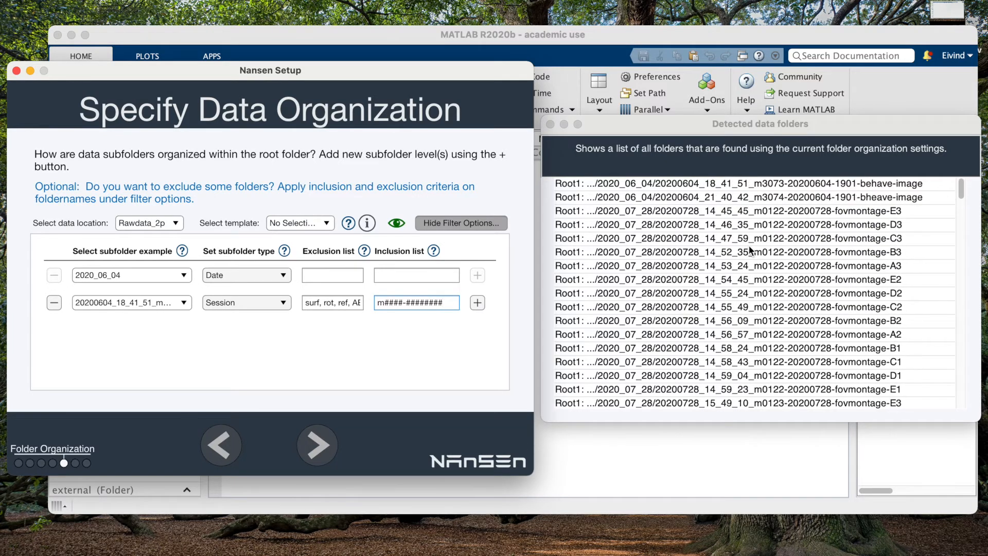
{"action": "scroll", "coordinate": [749, 251], "scroll_direction": "down", "scroll_amount": 20}
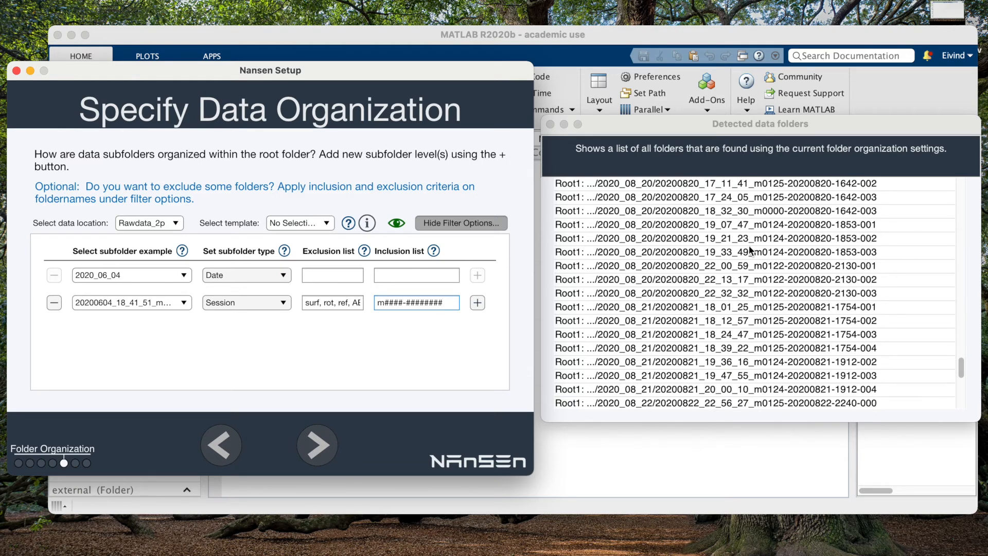
{"action": "scroll", "coordinate": [748, 247], "scroll_direction": "down", "scroll_amount": 5}
{"action": "scroll", "coordinate": [748, 245], "scroll_direction": "up", "scroll_amount": 1}
{"action": "scroll", "coordinate": [749, 246], "scroll_direction": "down", "scroll_amount": 1}
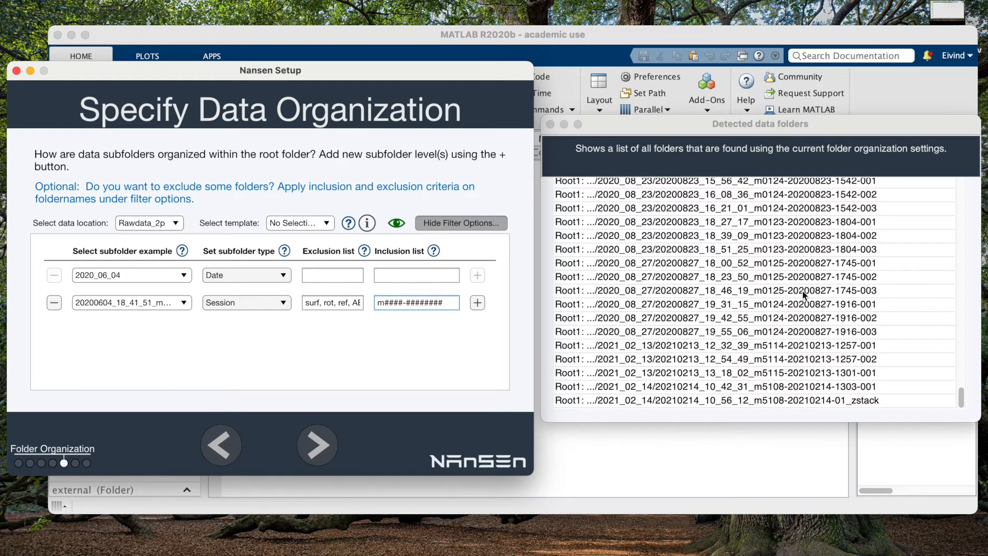
Extend the Session level's inclusion pattern to m####-########-#### and check the filtered folder list.
{"action": "scroll", "coordinate": [802, 294], "scroll_direction": "up", "scroll_amount": 2}
{"action": "type", "text": "-####"}
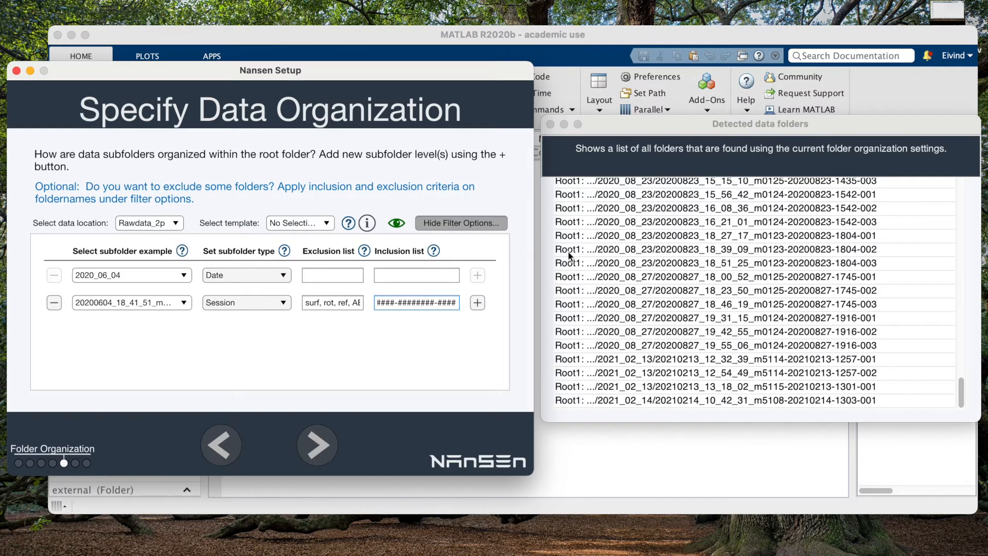
{"action": "scroll", "coordinate": [864, 295], "scroll_direction": "up", "scroll_amount": 15}
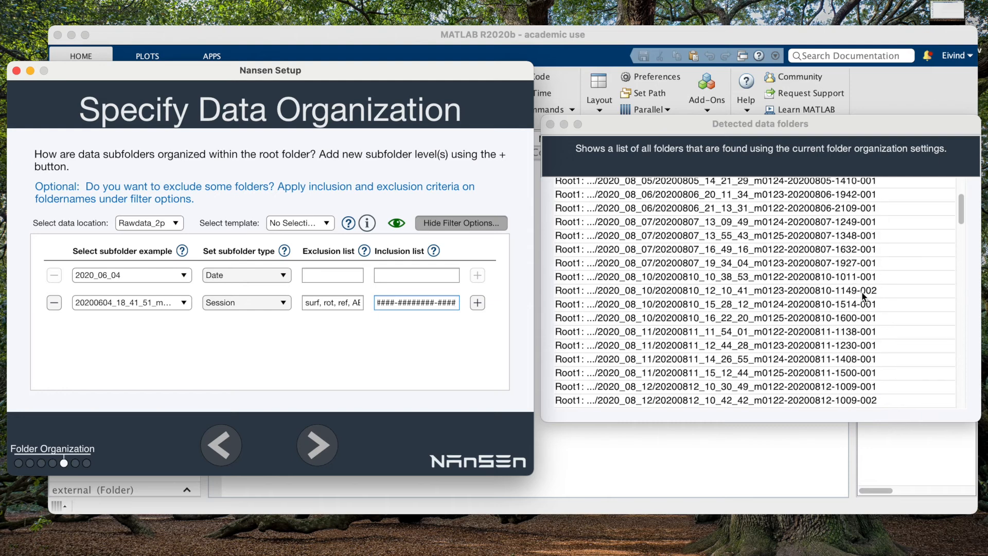
{"action": "scroll", "coordinate": [862, 295], "scroll_direction": "up", "scroll_amount": 4}
{"action": "type", "text": "m"}
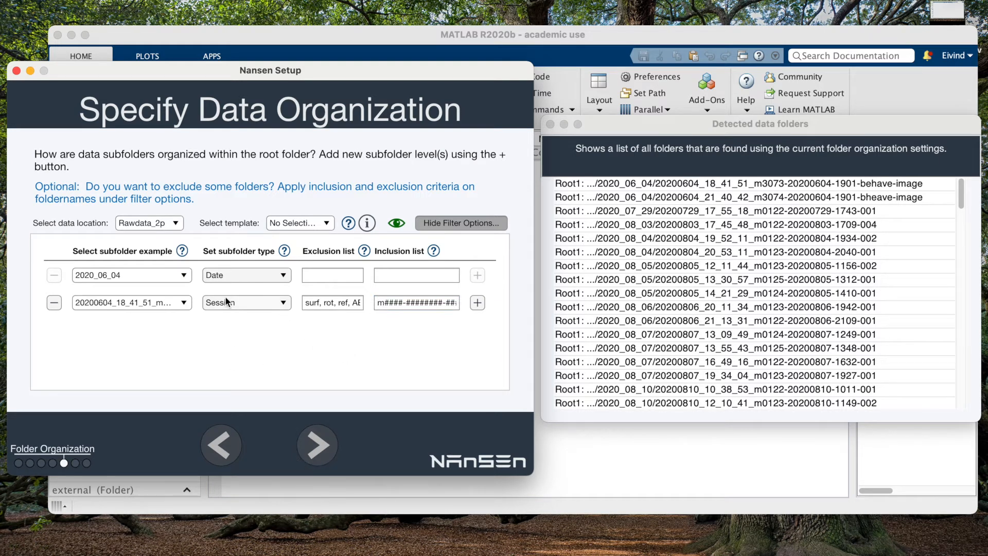
Check the folder organization of the Processed data location and switch to the Rawdata_rig location.
{"action": "left_click", "coordinate": [145, 222]}
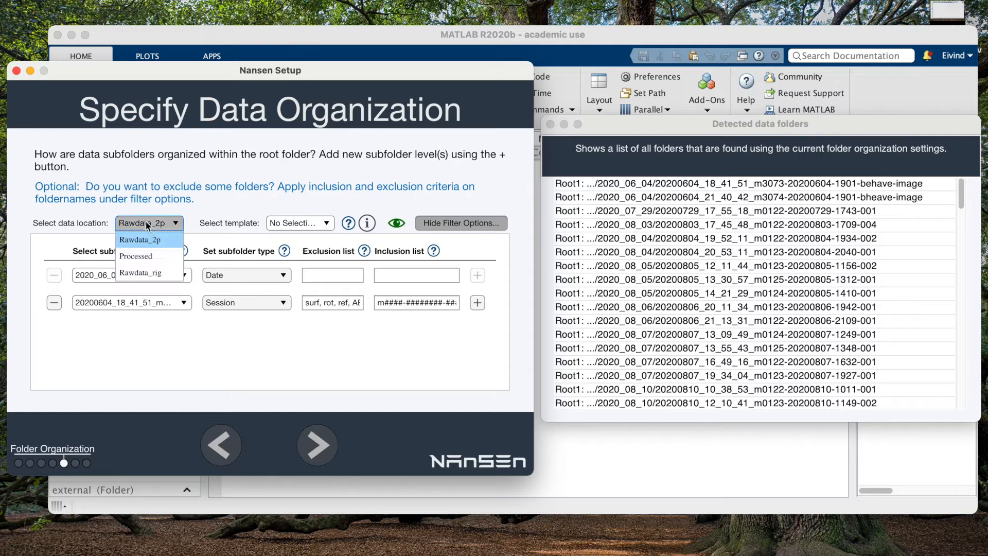
{"action": "left_click", "coordinate": [146, 255]}
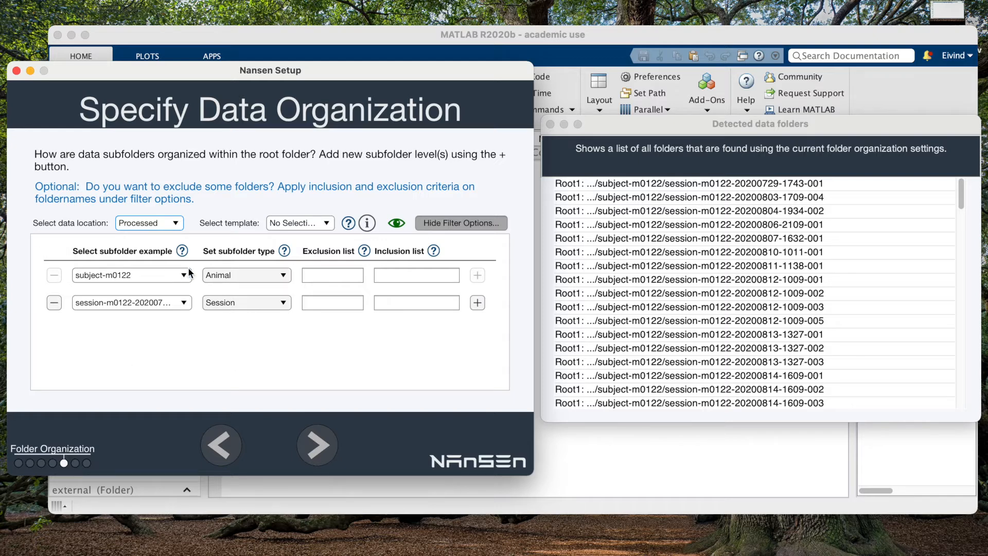
{"action": "left_click", "coordinate": [150, 222]}
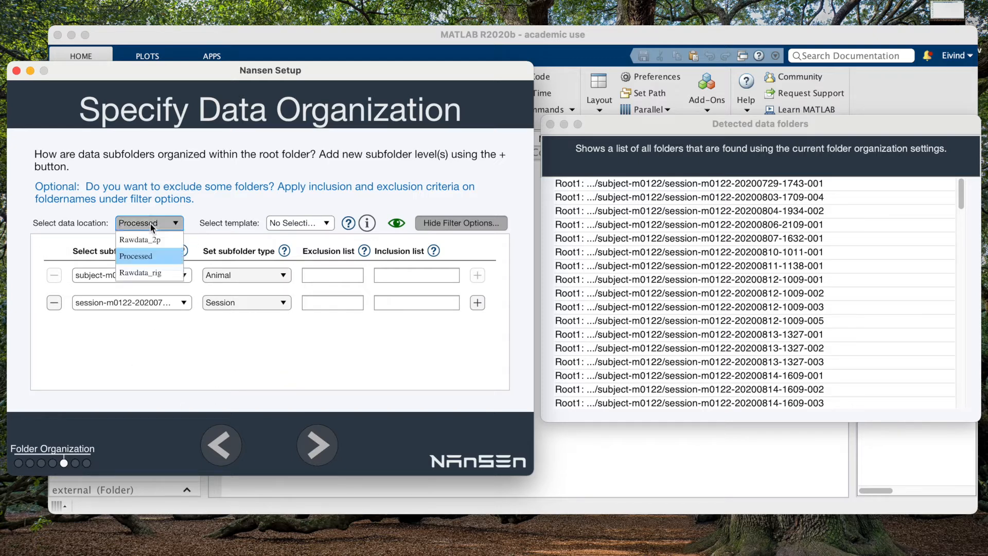
{"action": "left_click", "coordinate": [149, 272]}
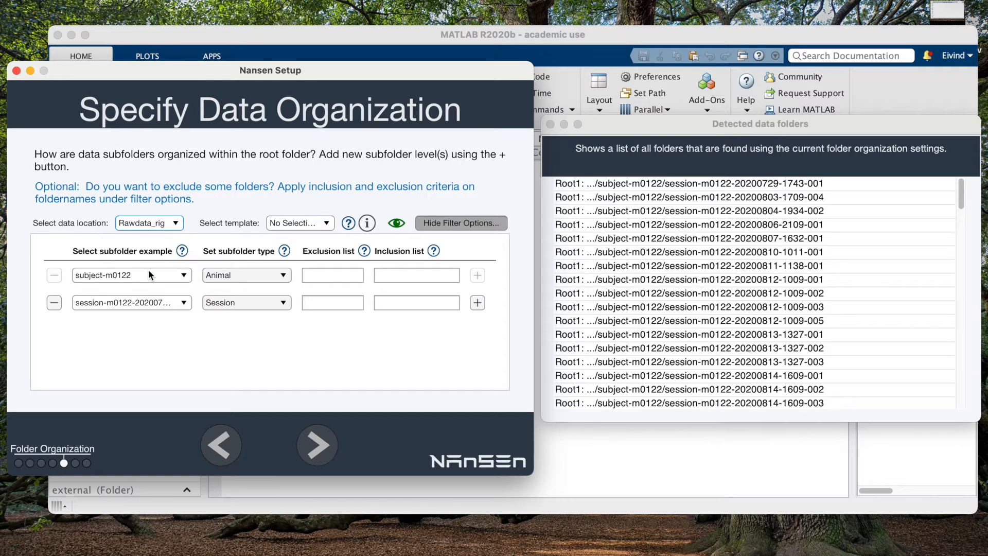
Set Rawdata_rig's first subfolder level to Date and add a second level of type Animal.
{"action": "left_click", "coordinate": [227, 273]}
{"action": "left_click", "coordinate": [228, 306]}
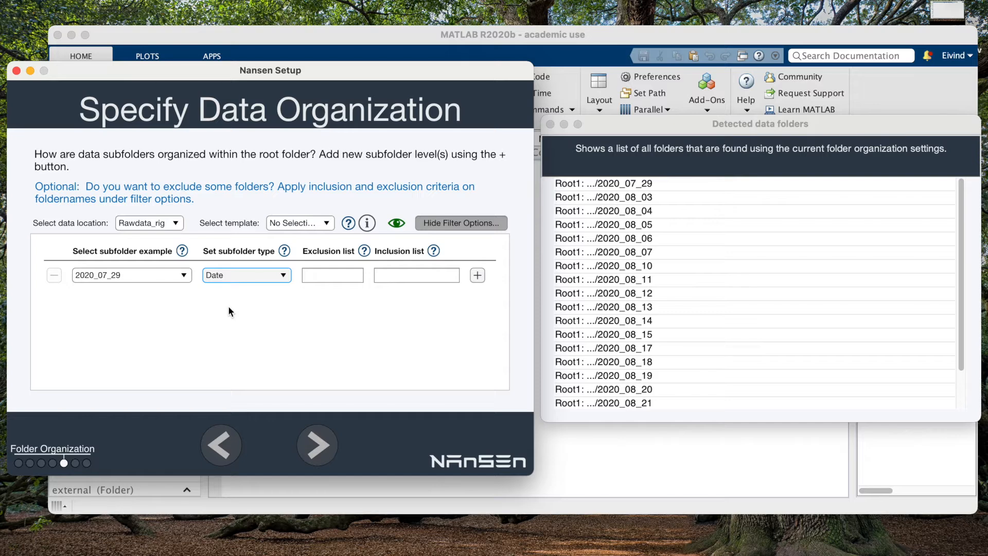
{"action": "left_click", "coordinate": [477, 275]}
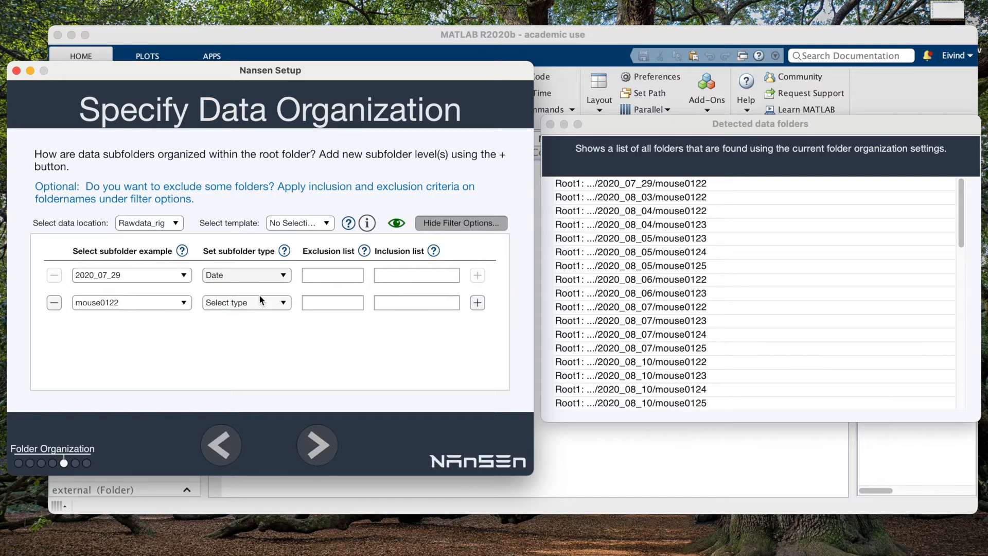
{"action": "left_click", "coordinate": [260, 298]}
{"action": "left_click", "coordinate": [231, 348]}
Add a third subfolder level of type Session and a fourth labview_data level of type Other.
{"action": "left_click", "coordinate": [478, 302]}
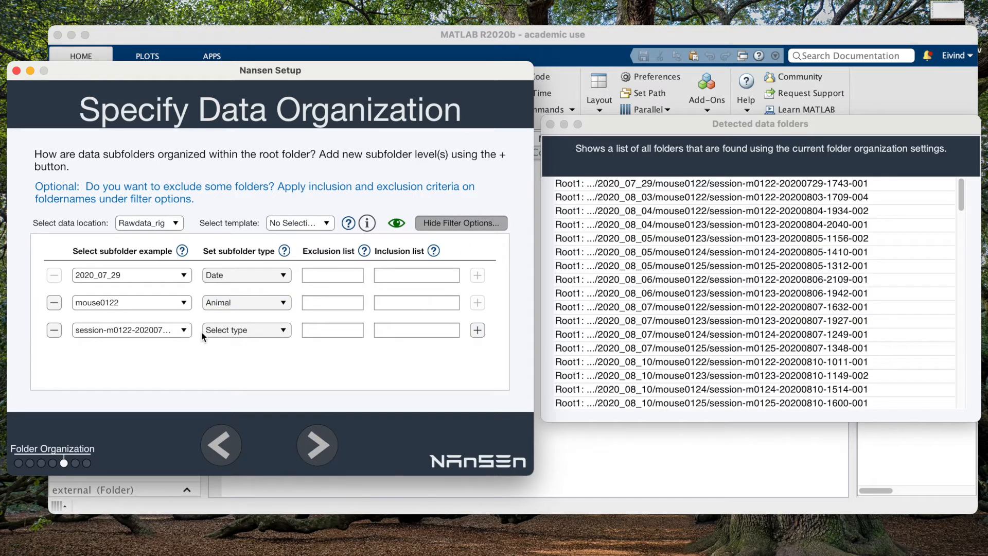
{"action": "left_click", "coordinate": [203, 332]}
{"action": "left_click", "coordinate": [221, 396]}
{"action": "left_click", "coordinate": [224, 357]}
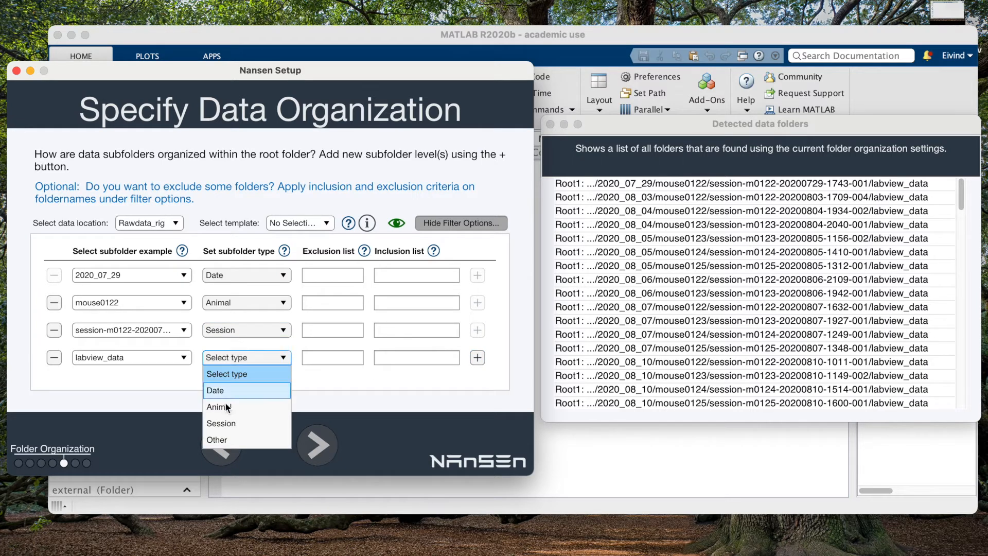
{"action": "left_click", "coordinate": [225, 439]}
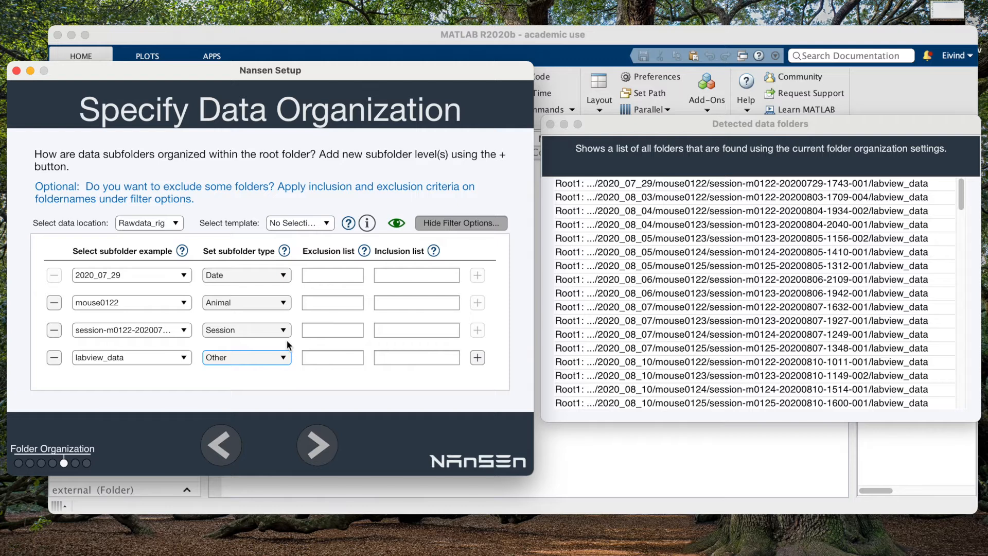
Add a fifth subfolder level of type Other and continue to the metadata page.
{"action": "left_click", "coordinate": [477, 357]}
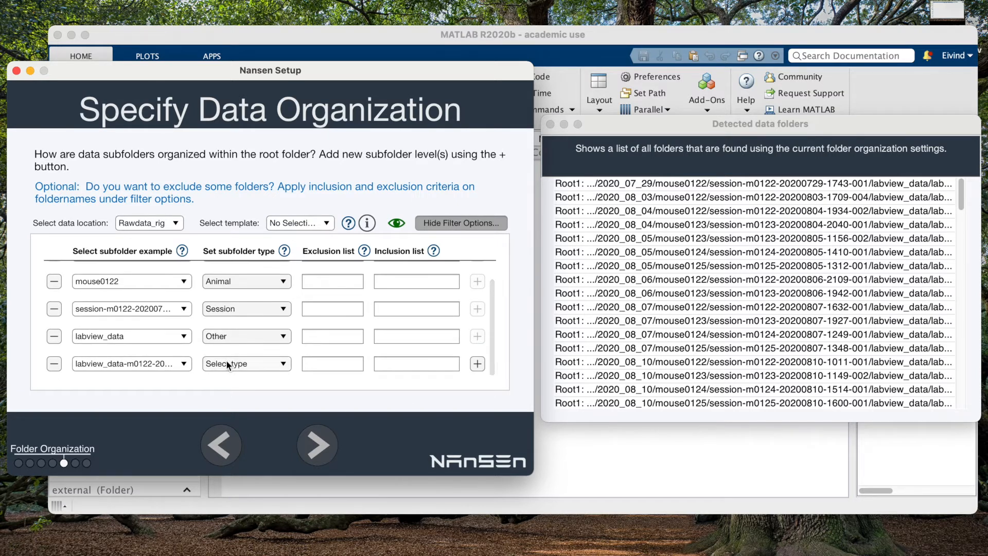
{"action": "left_click", "coordinate": [227, 363]}
{"action": "left_click", "coordinate": [224, 446]}
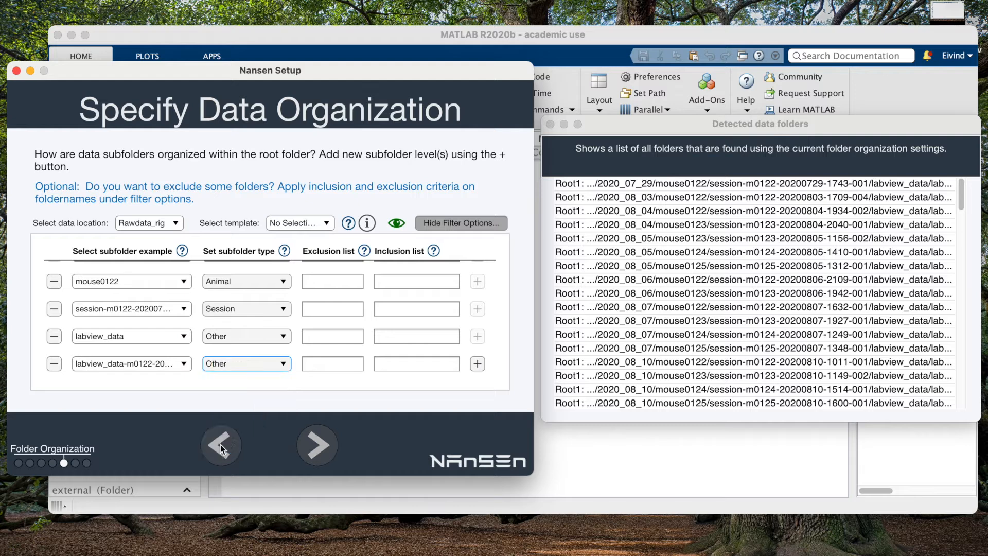
{"action": "scroll", "coordinate": [334, 356], "scroll_direction": "up", "scroll_amount": 2}
{"action": "scroll", "coordinate": [335, 356], "scroll_direction": "down", "scroll_amount": 2}
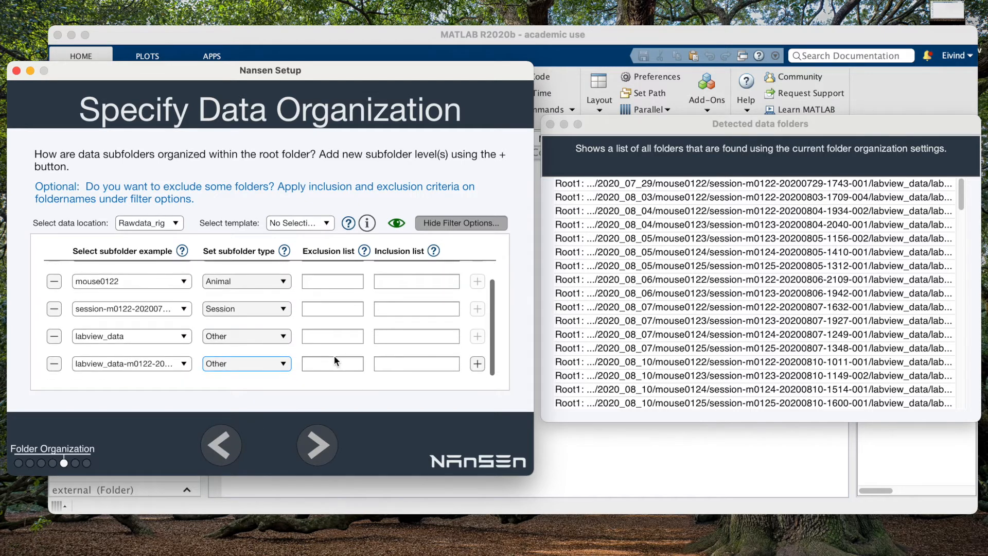
{"action": "left_click", "coordinate": [325, 439]}
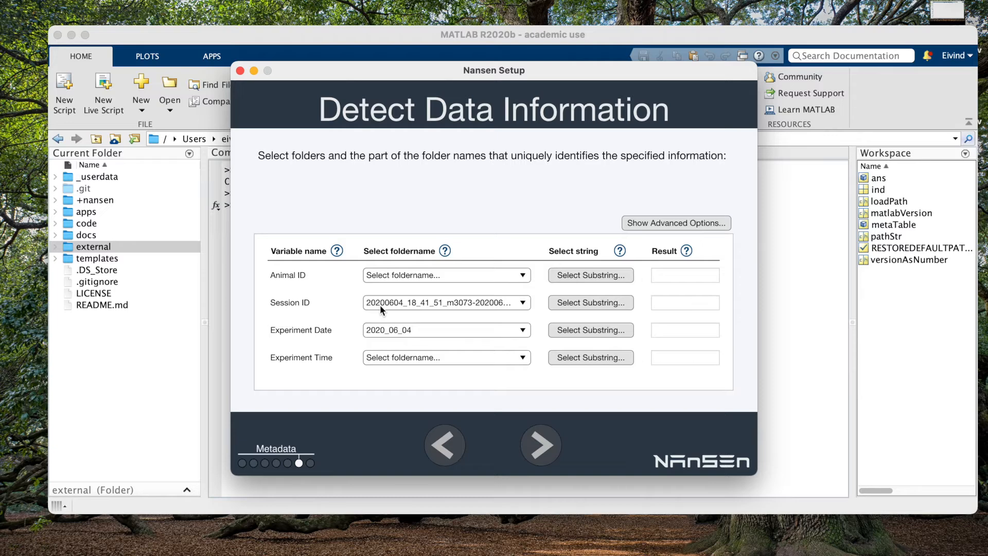
{"action": "left_click", "coordinate": [404, 301]}
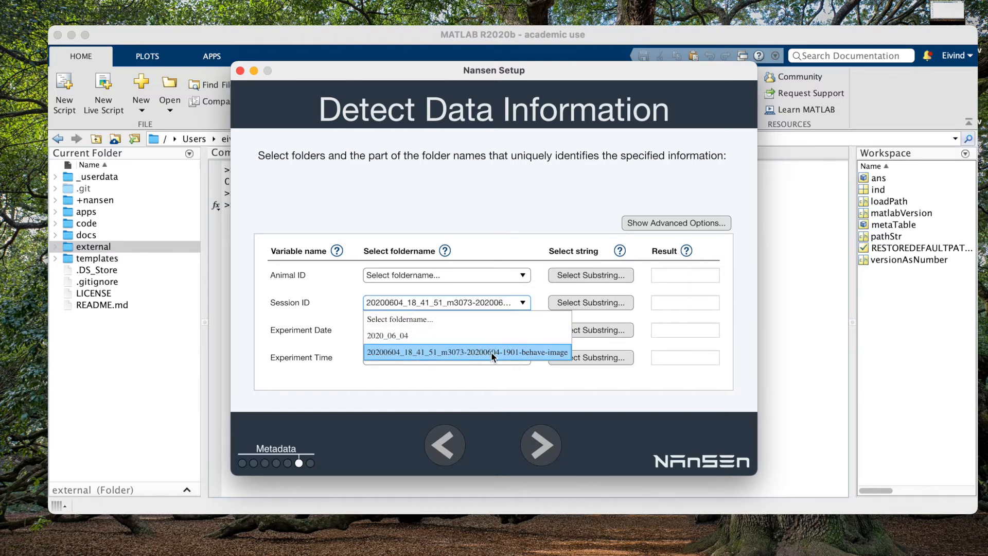
{"action": "left_click", "coordinate": [453, 353]}
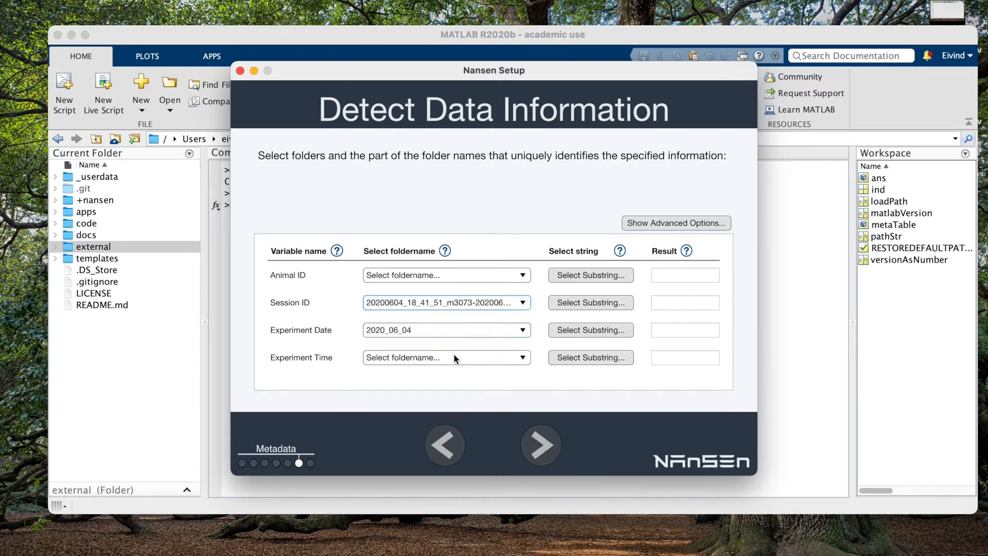
{"action": "left_click", "coordinate": [403, 275]}
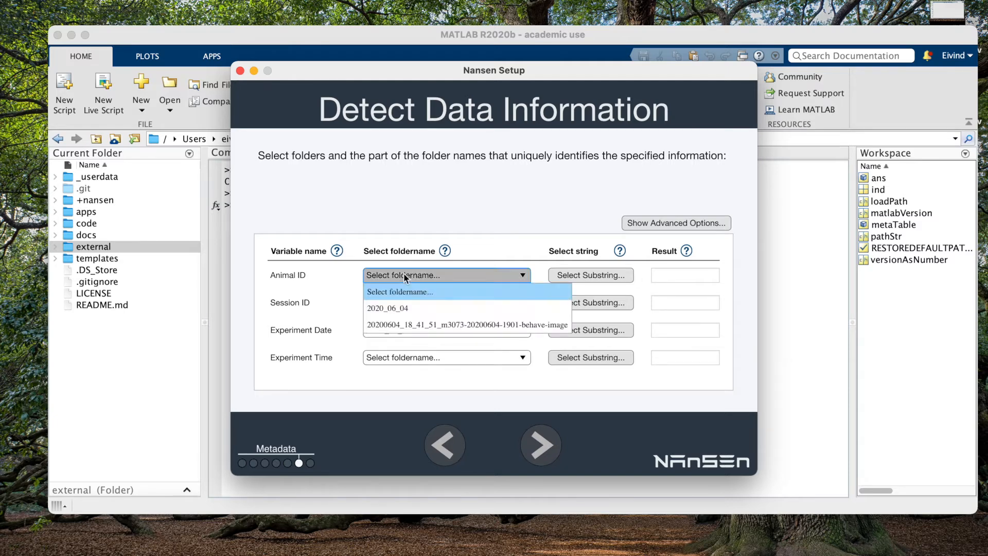
{"action": "left_click", "coordinate": [433, 324]}
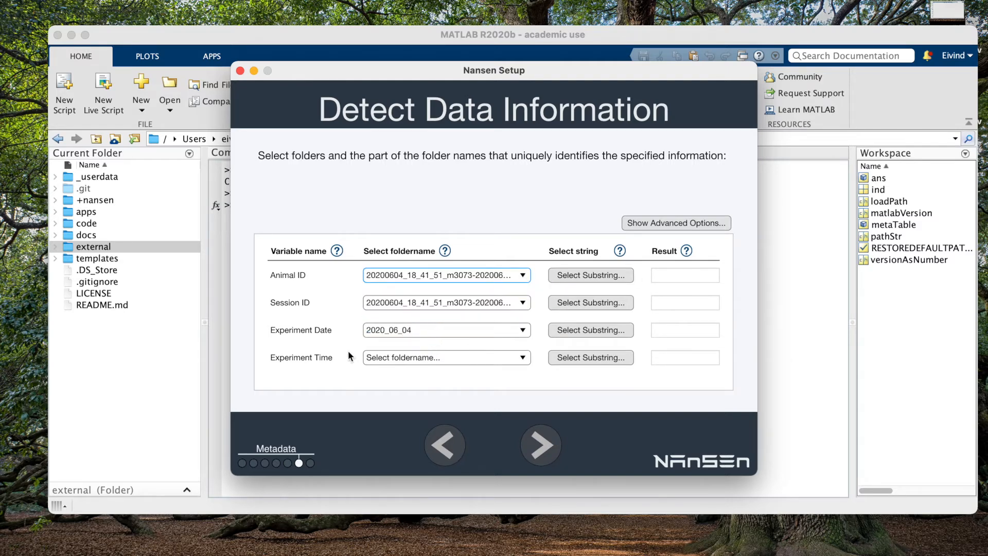
{"action": "left_click", "coordinate": [412, 355]}
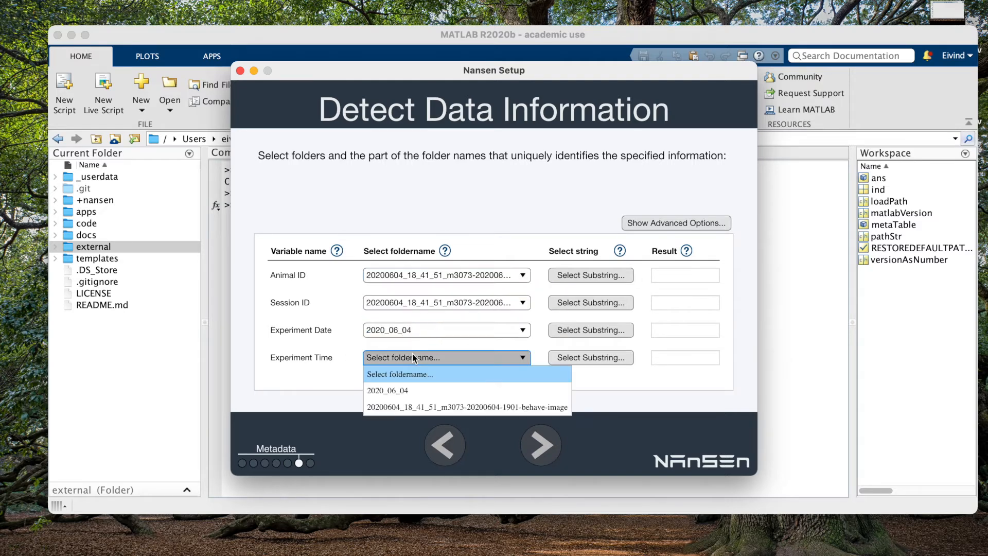
{"action": "left_click", "coordinate": [415, 407]}
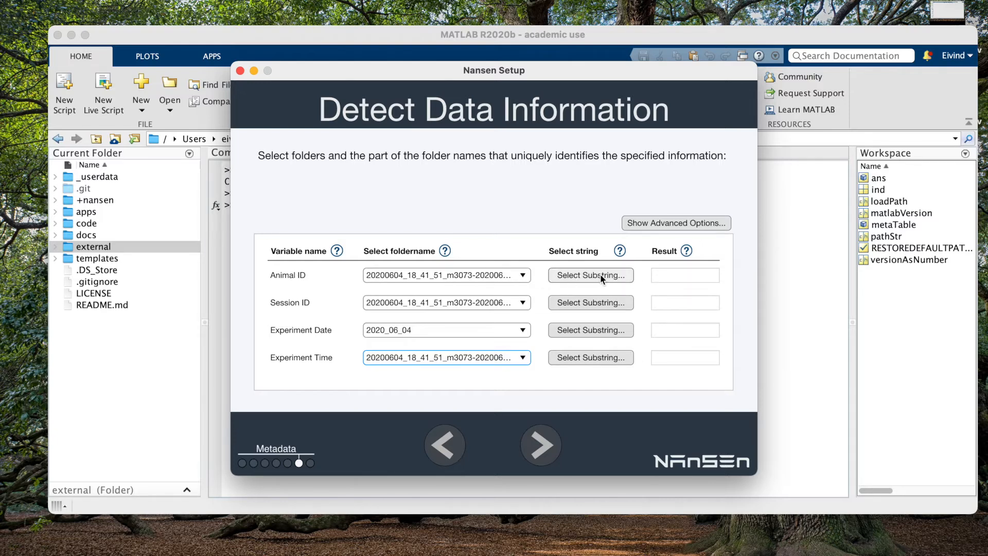
Select the substring m3073 of the folder name as the Animal ID.
{"action": "left_click", "coordinate": [601, 275]}
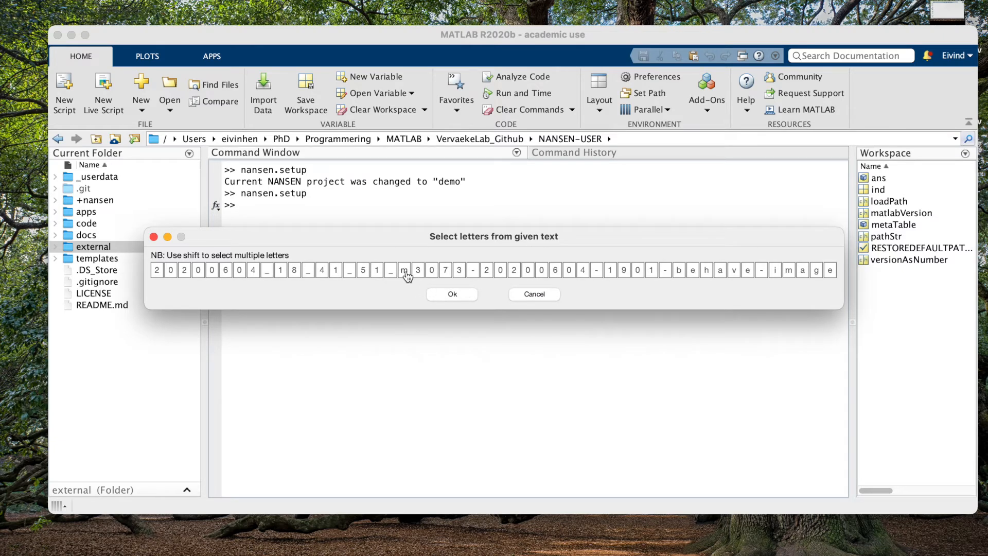
{"action": "left_click", "coordinate": [404, 272]}
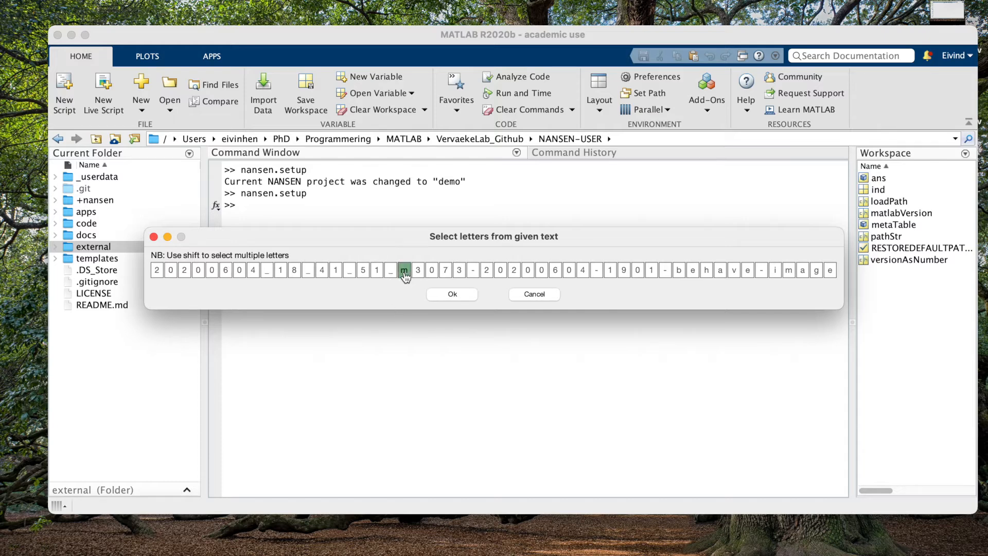
{"action": "left_click", "coordinate": [459, 271], "text": "shift"}
{"action": "left_click", "coordinate": [452, 294]}
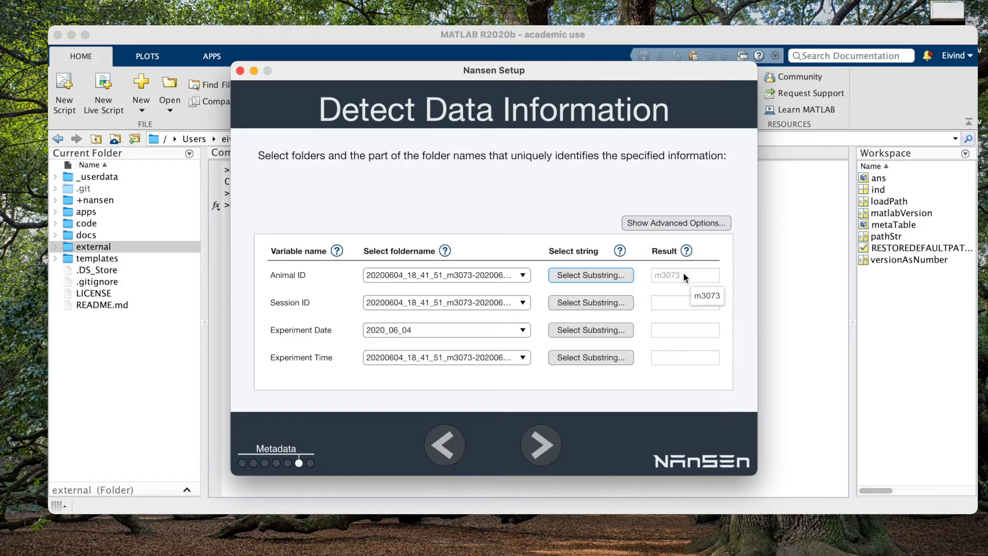
{"action": "left_click", "coordinate": [585, 304]}
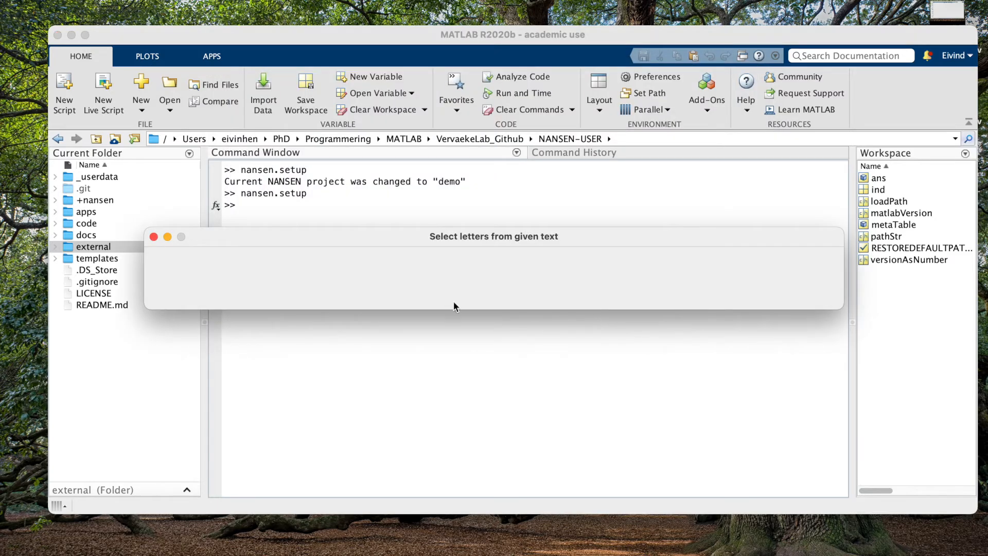
{"action": "left_click", "coordinate": [409, 270]}
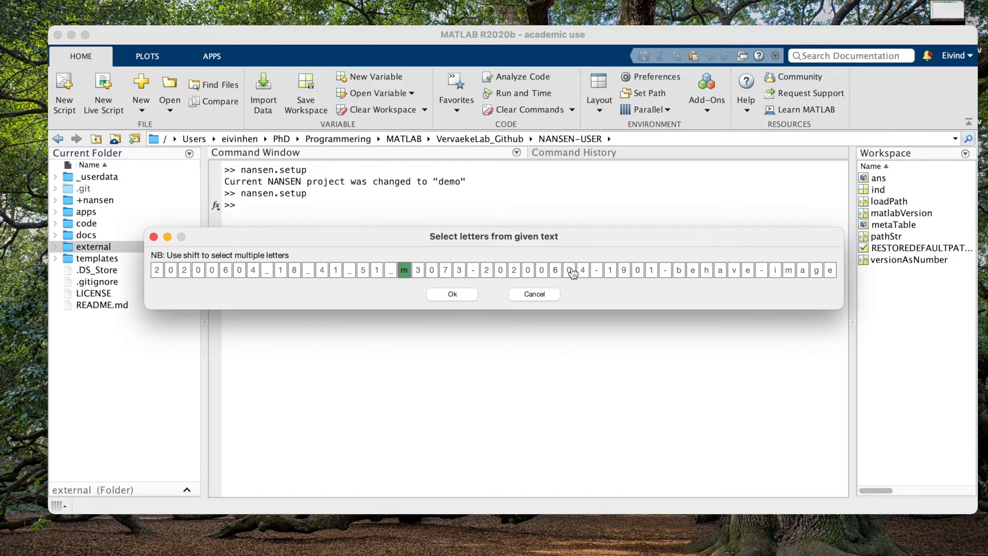
{"action": "left_click", "coordinate": [830, 273], "text": "shift"}
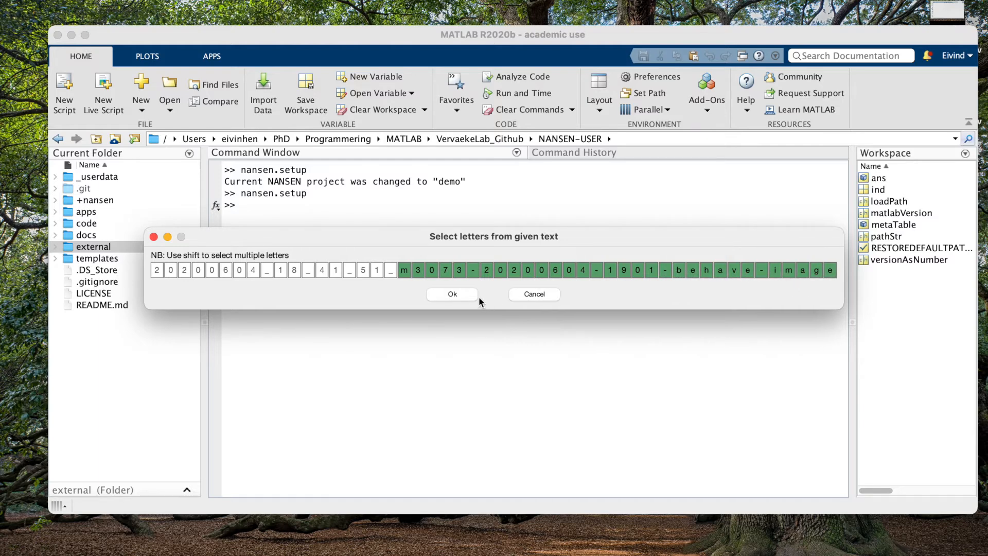
{"action": "left_click", "coordinate": [459, 293]}
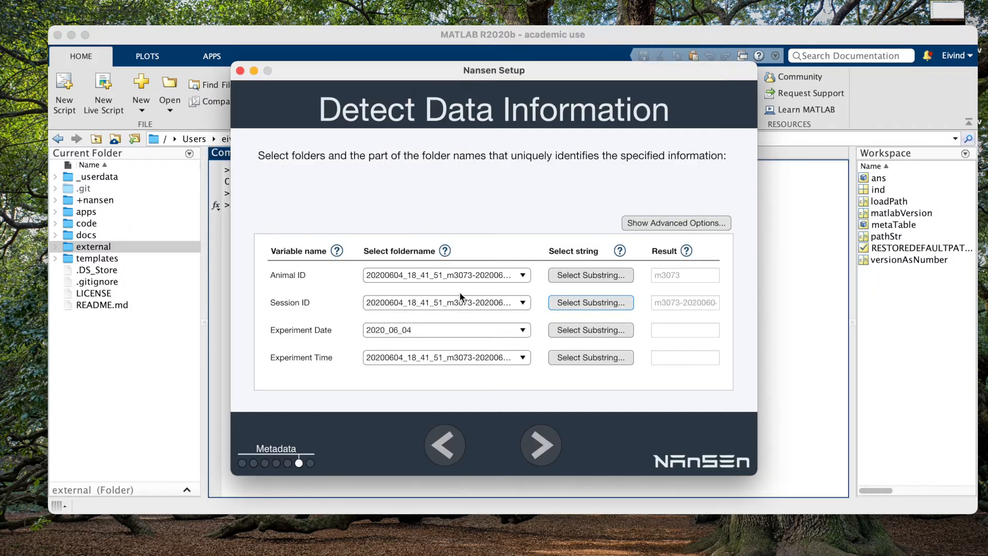
Set the Session ID's index input to 19:end in the advanced options, and hide those options again.
{"action": "left_click", "coordinate": [704, 221]}
{"action": "left_click", "coordinate": [608, 303]}
{"action": "key", "text": "BackSpace"}
{"action": "key", "text": "BackSpace"}
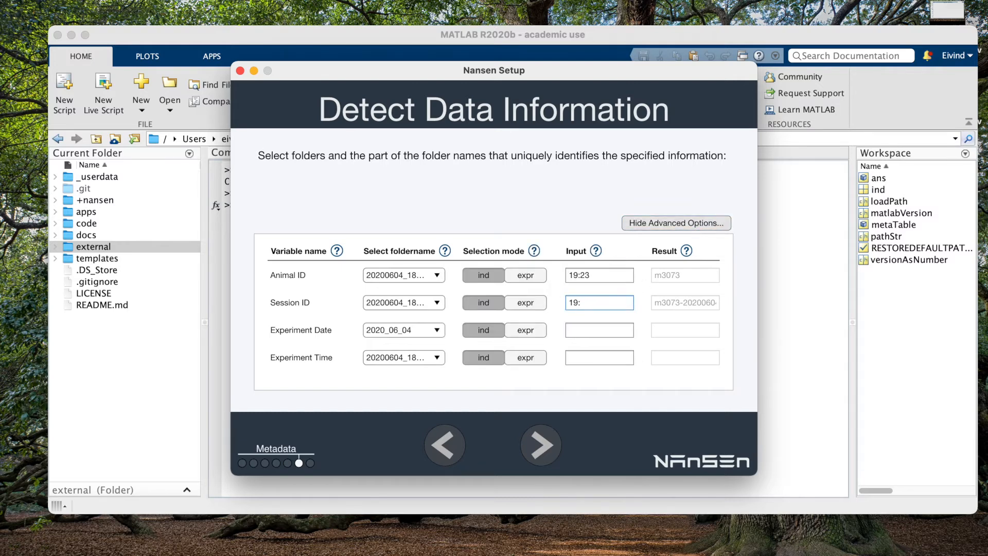
{"action": "type", "text": "end"}
{"action": "left_click", "coordinate": [668, 221]}
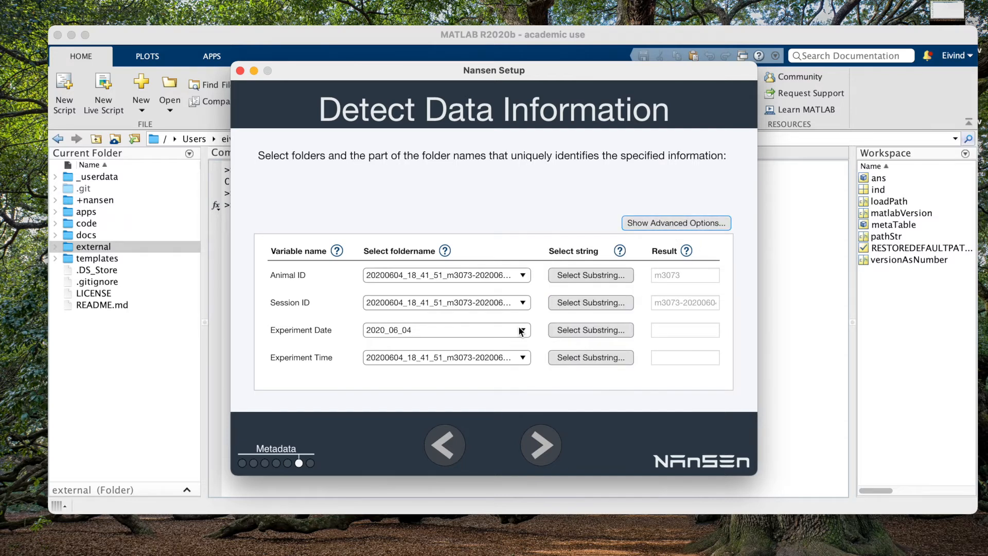
Select the whole folder name 2020_06_04 as the Experiment Date, with the date format yyyy_MM_dd.
{"action": "left_click", "coordinate": [592, 331]}
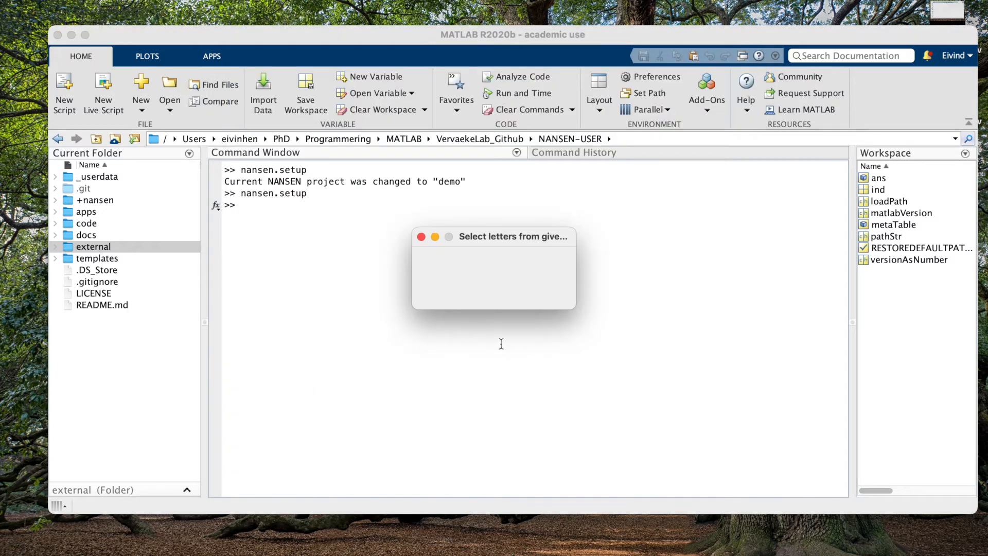
{"action": "left_click", "coordinate": [431, 272]}
{"action": "left_click", "coordinate": [555, 271], "text": "shift"}
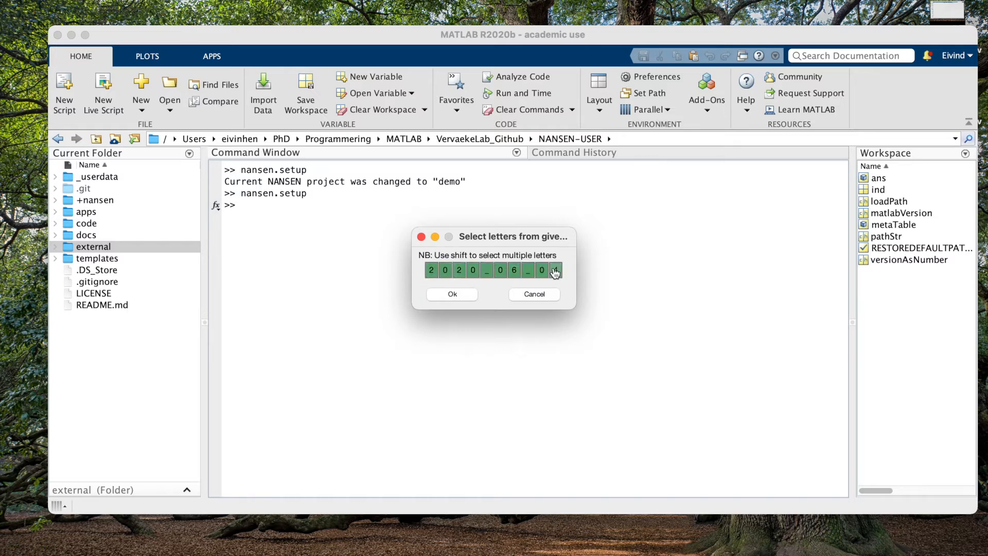
{"action": "left_click", "coordinate": [465, 295]}
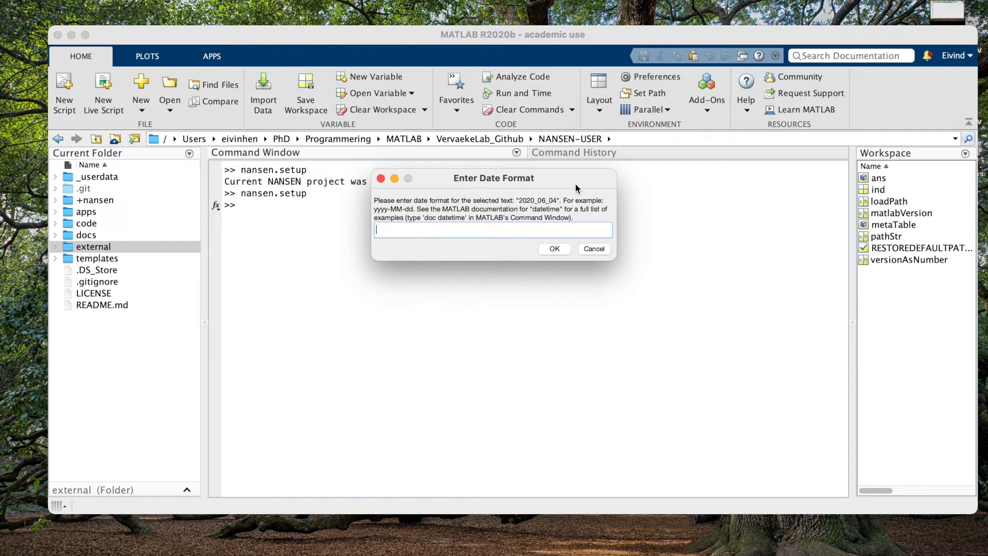
{"action": "type", "text": "yyyy_MM_dd"}
{"action": "left_click", "coordinate": [555, 249]}
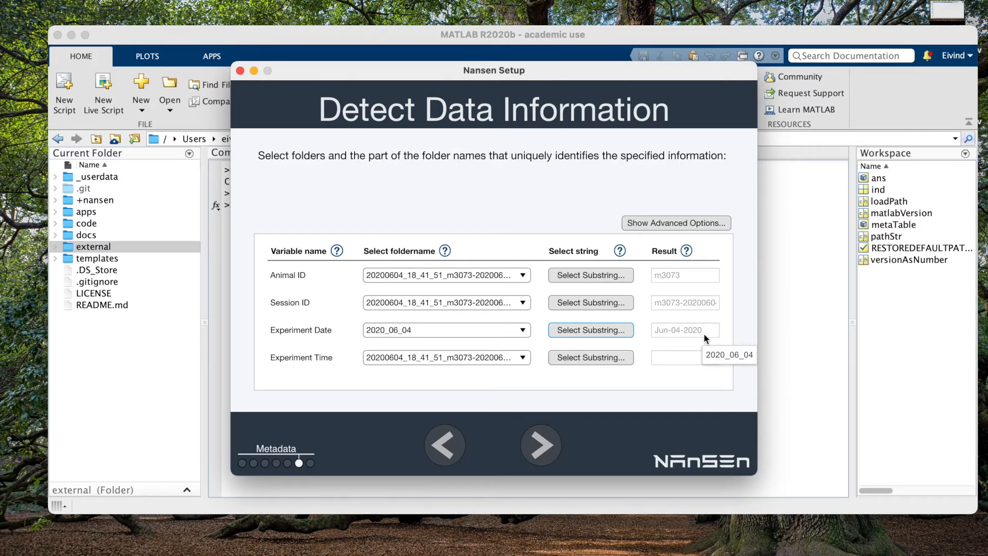
Select the digits 18, 41 and 51 of the folder name, without underscores, as the Experiment Time, with the time format HHmmss.
{"action": "left_click", "coordinate": [598, 359]}
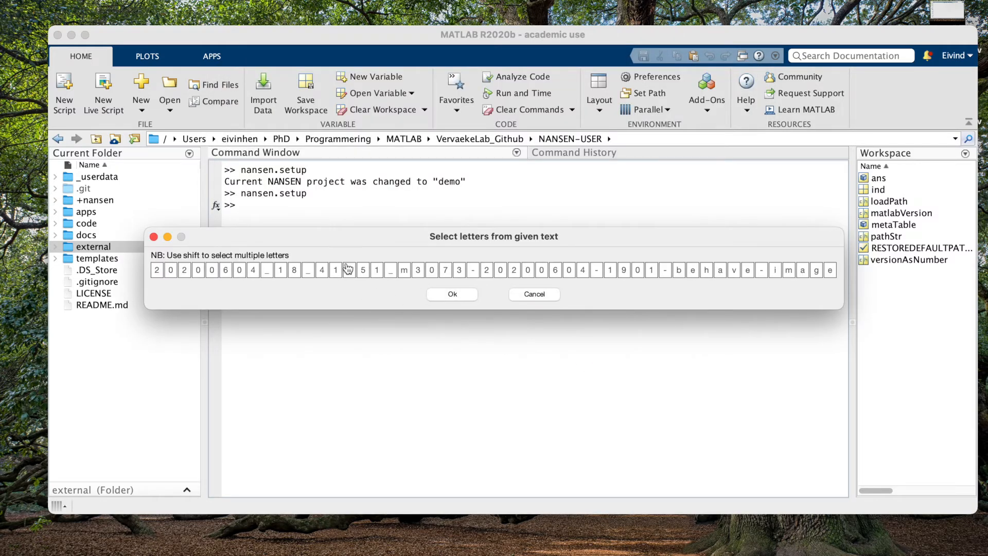
{"action": "left_click", "coordinate": [280, 270]}
{"action": "left_click", "coordinate": [292, 274], "text": "shift"}
{"action": "left_click", "coordinate": [322, 271], "text": "shift"}
{"action": "left_click", "coordinate": [335, 272], "text": "shift"}
{"action": "left_click", "coordinate": [363, 272], "text": "shift"}
{"action": "left_click", "coordinate": [376, 272], "text": "shift"}
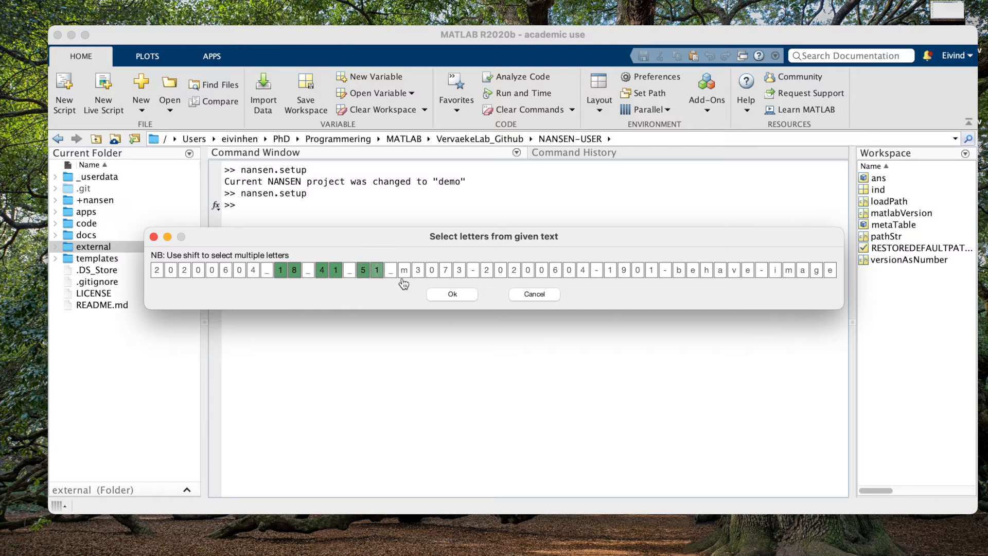
{"action": "left_click", "coordinate": [452, 294]}
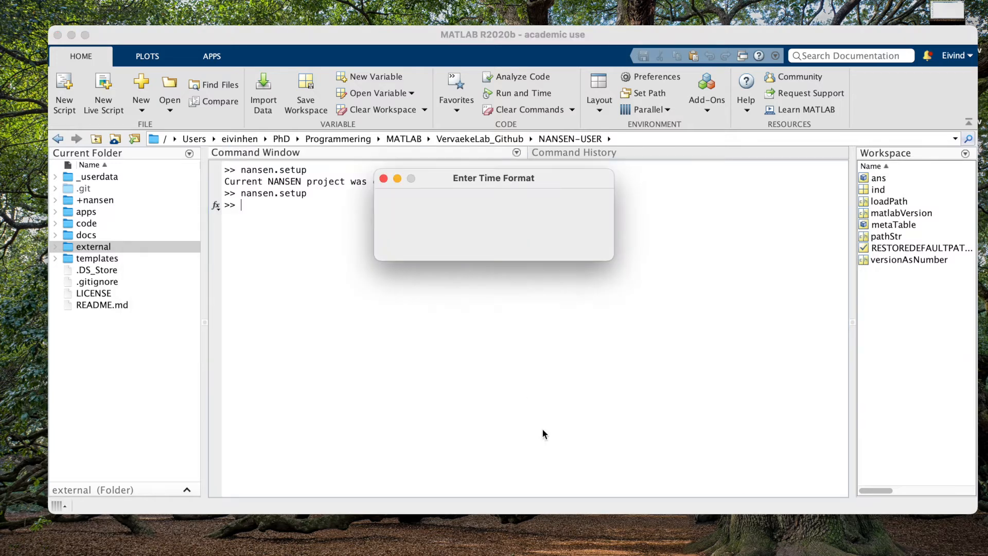
{"action": "type", "text": "HH"}
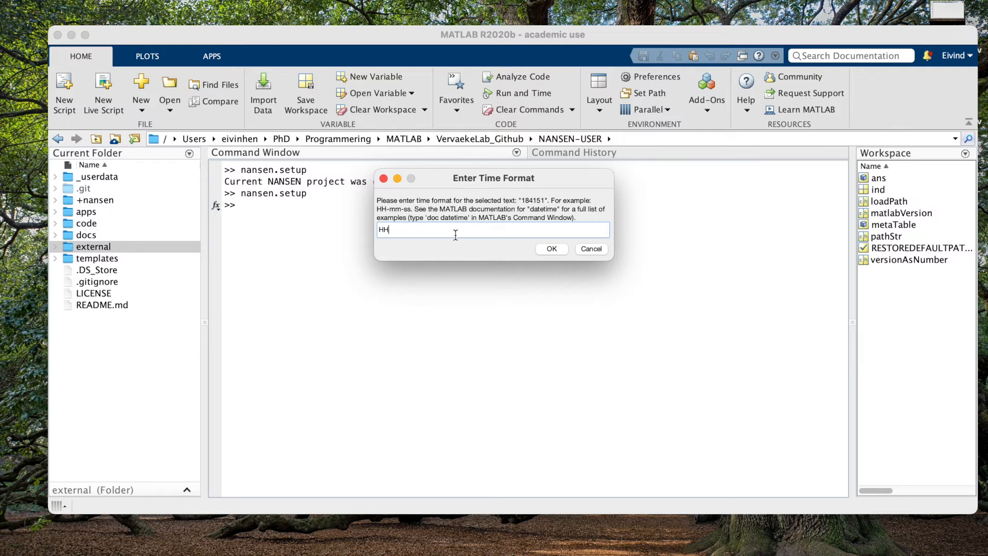
{"action": "type", "text": "mmss"}
{"action": "left_click", "coordinate": [545, 251]}
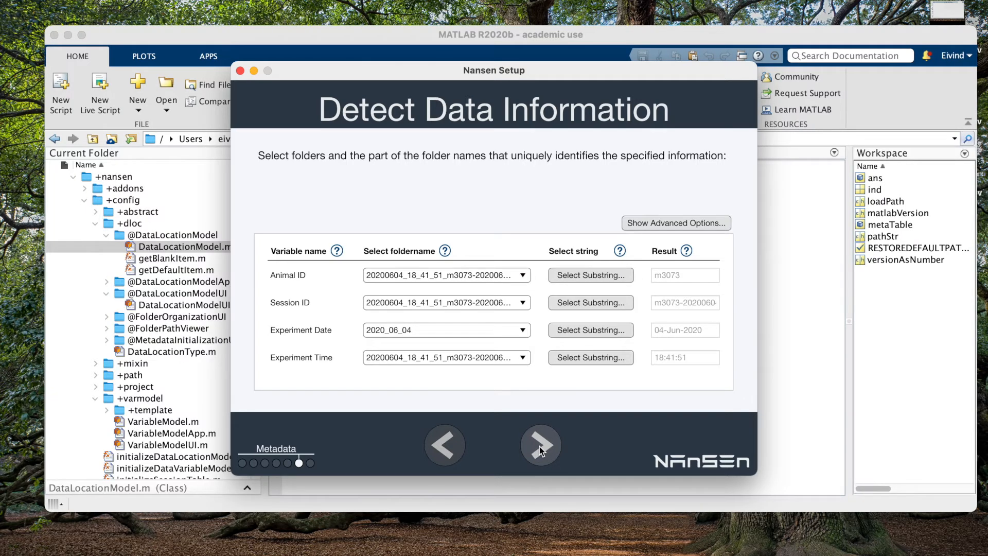
Continue to the data variables page and open the TwoPhotonSeries_Original data folder to inspect the name of the raw imaging file.
{"action": "left_click", "coordinate": [541, 446]}
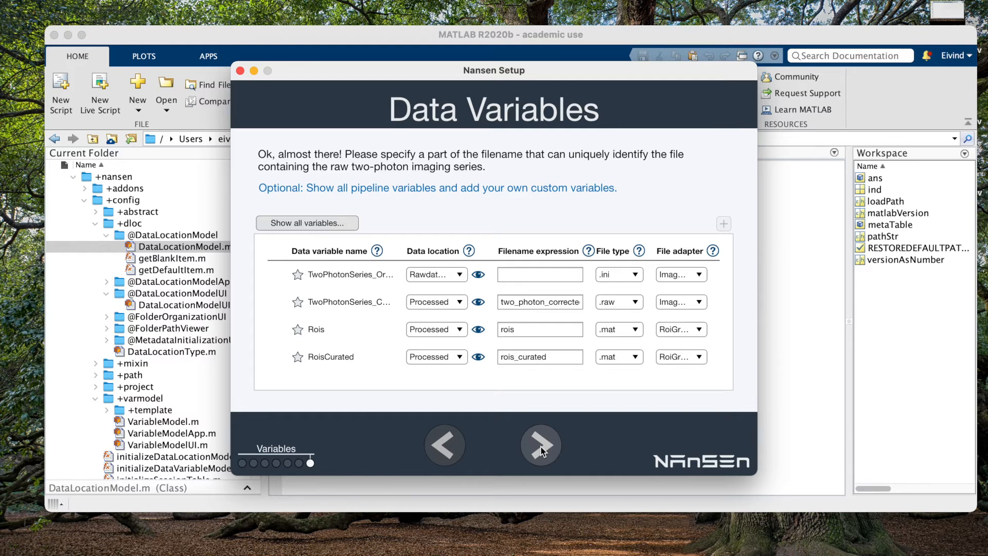
{"action": "scroll", "coordinate": [353, 323], "scroll_direction": "down", "scroll_amount": 5}
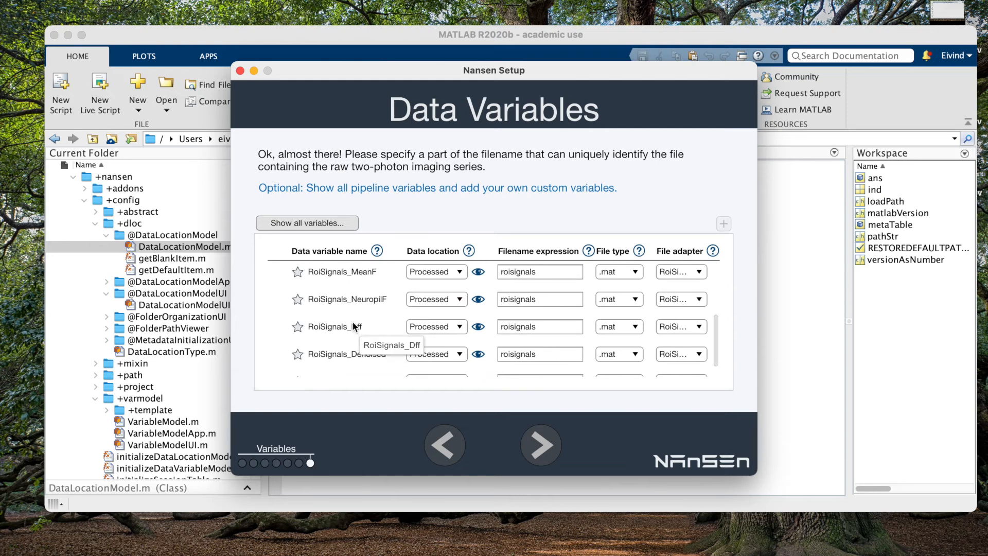
{"action": "scroll", "coordinate": [353, 324], "scroll_direction": "up", "scroll_amount": 5}
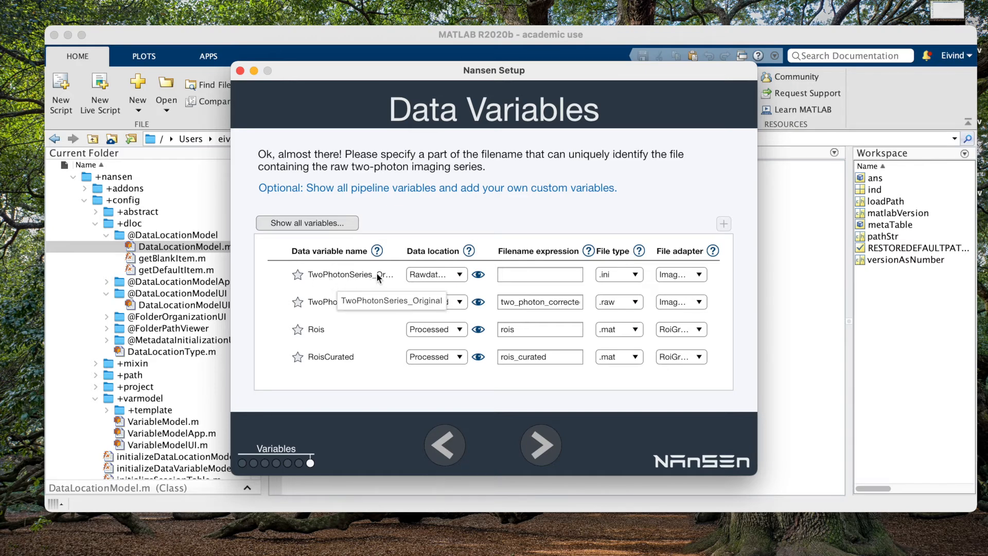
{"action": "left_click", "coordinate": [417, 275]}
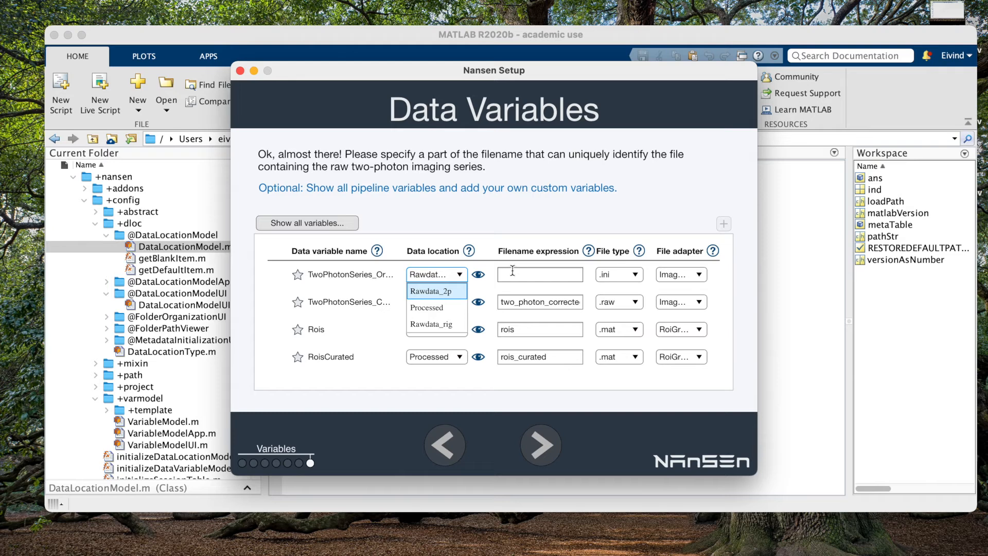
{"action": "left_click", "coordinate": [486, 286]}
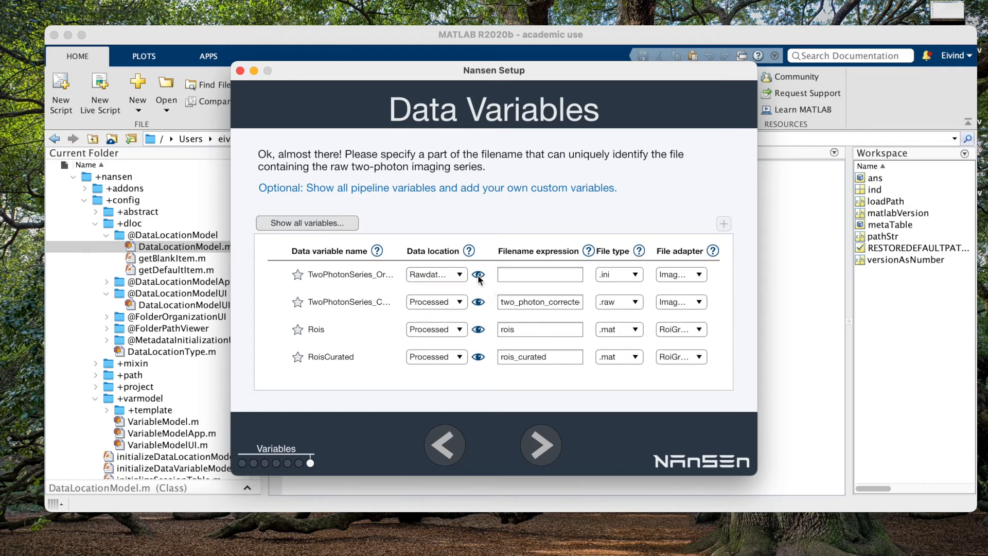
{"action": "left_click", "coordinate": [478, 277]}
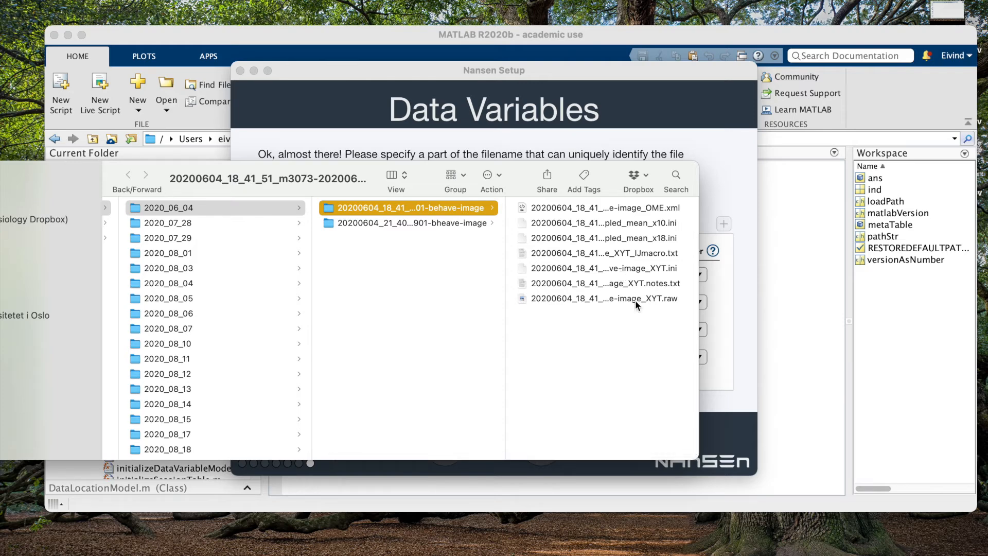
{"action": "left_click", "coordinate": [622, 298]}
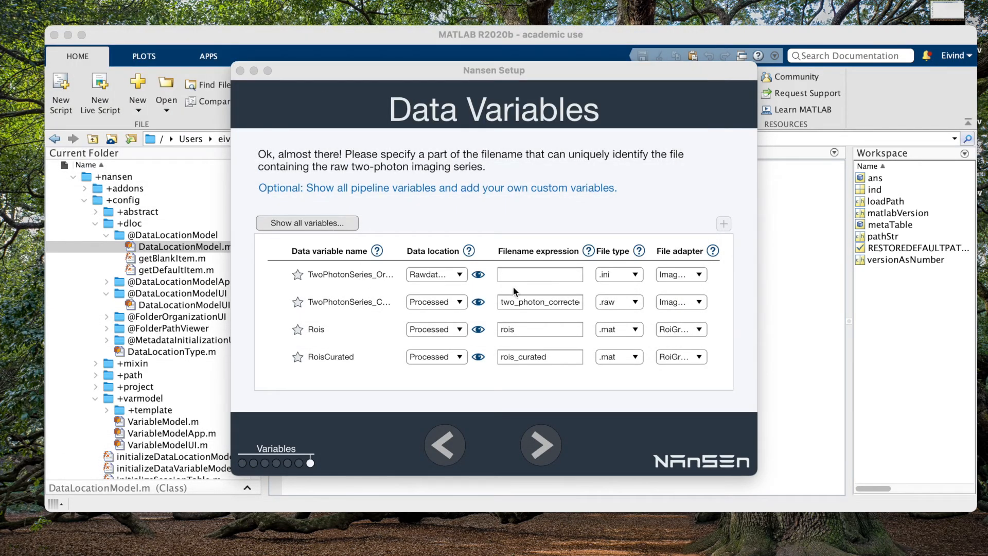
Set TwoPhotonSeries_Original to filename expression XYT, file type .raw and file adapter SciScan2PSeries.
{"action": "left_click", "coordinate": [534, 280]}
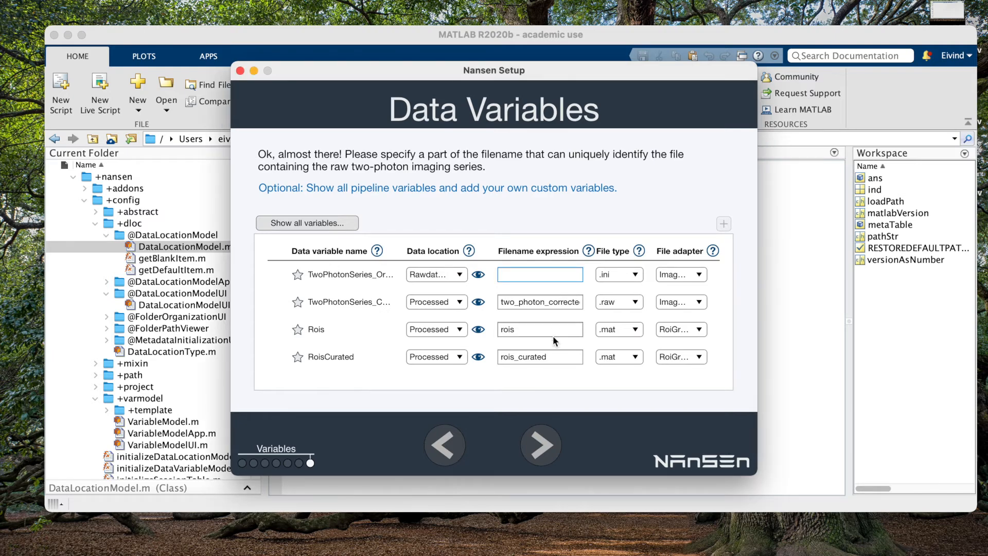
{"action": "type", "text": "XYT"}
{"action": "left_click", "coordinate": [609, 276]}
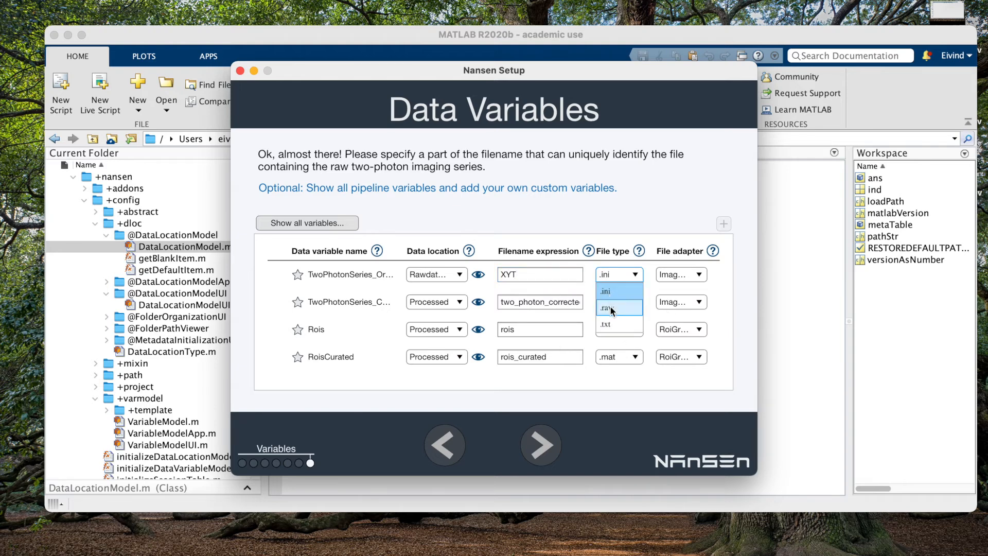
{"action": "left_click", "coordinate": [611, 307]}
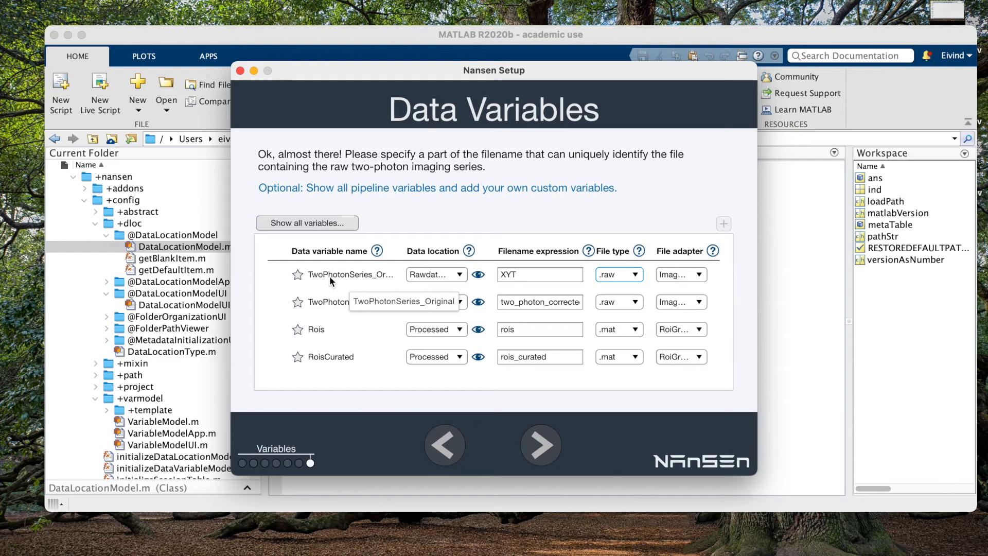
{"action": "left_click", "coordinate": [686, 277]}
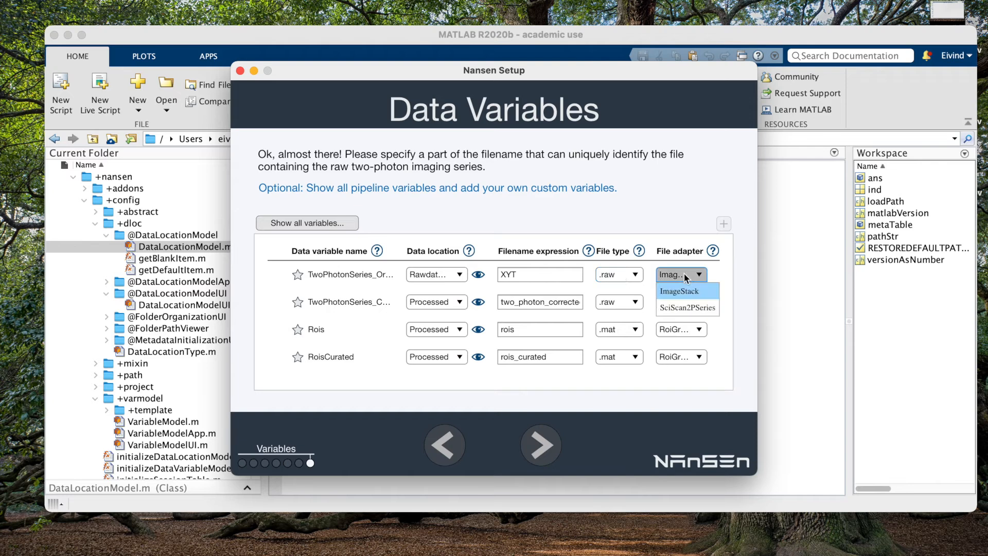
{"action": "left_click", "coordinate": [683, 307]}
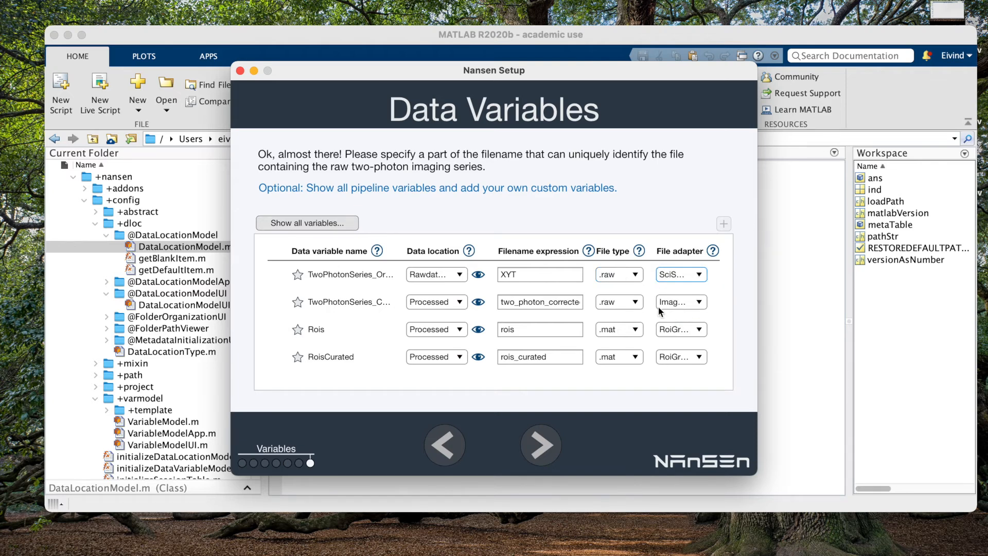
Examine the preset data variables, from the corrected two-photon series and ROIs through the ROI signals.
{"action": "scroll", "coordinate": [360, 366], "scroll_direction": "down", "scroll_amount": 2}
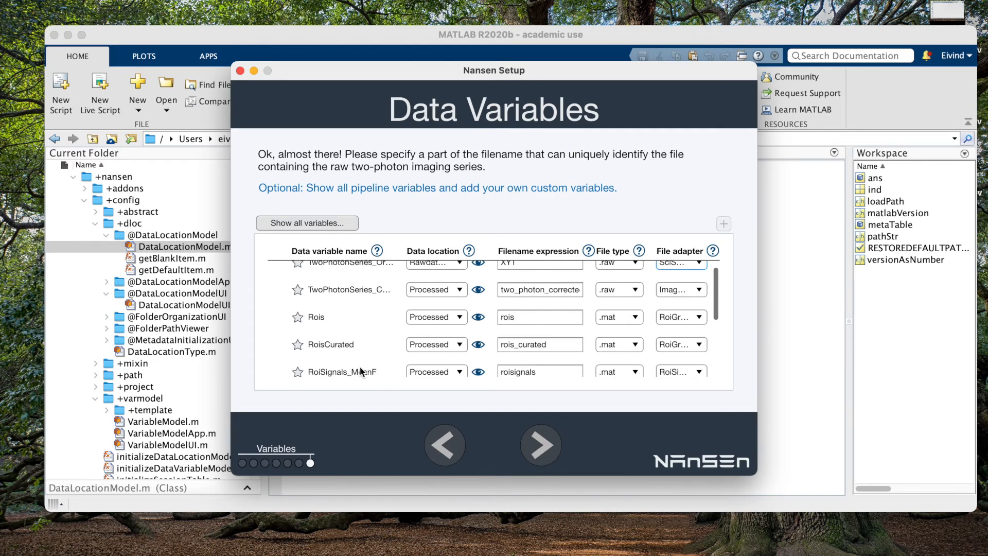
{"action": "scroll", "coordinate": [396, 355], "scroll_direction": "down", "scroll_amount": 3}
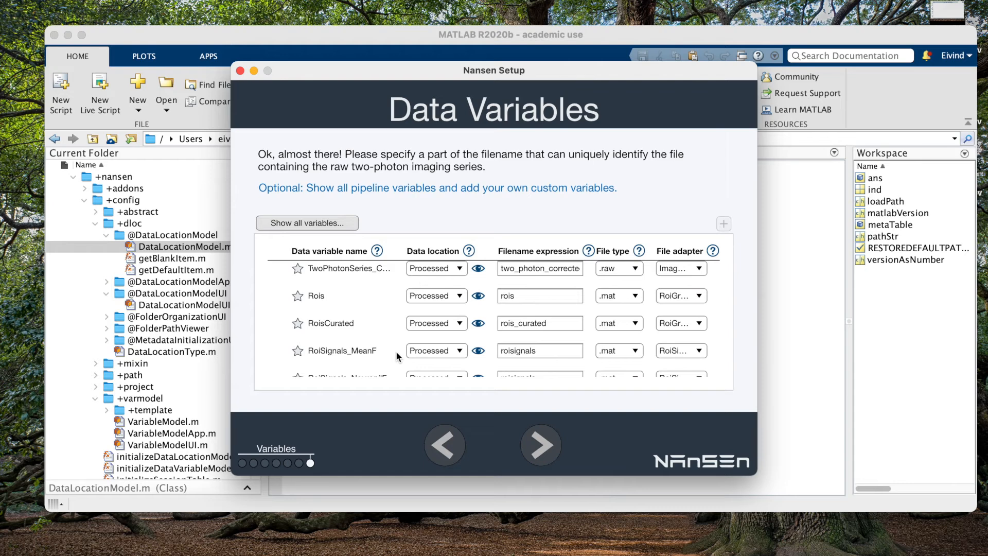
{"action": "scroll", "coordinate": [367, 320], "scroll_direction": "up", "scroll_amount": 5}
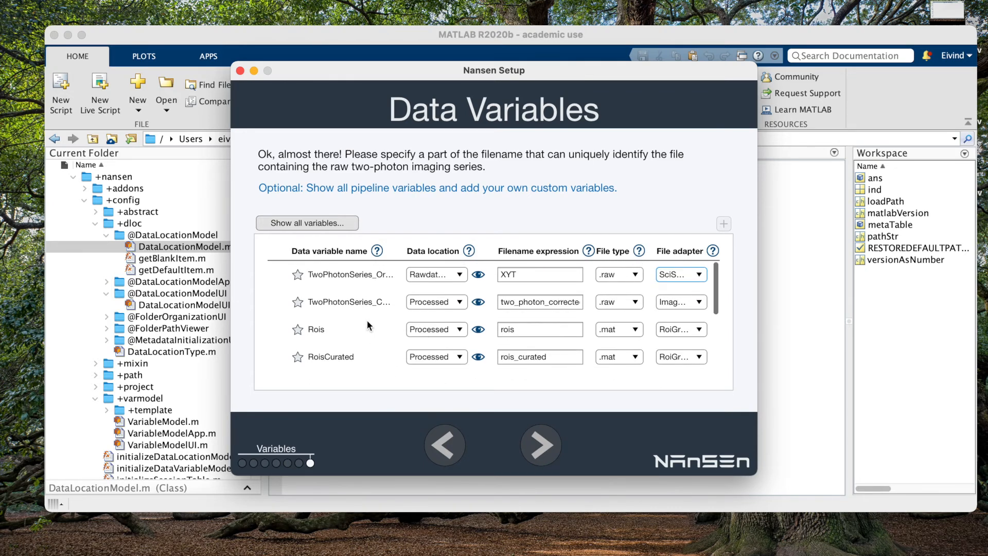
{"action": "scroll", "coordinate": [366, 320], "scroll_direction": "down", "scroll_amount": 1}
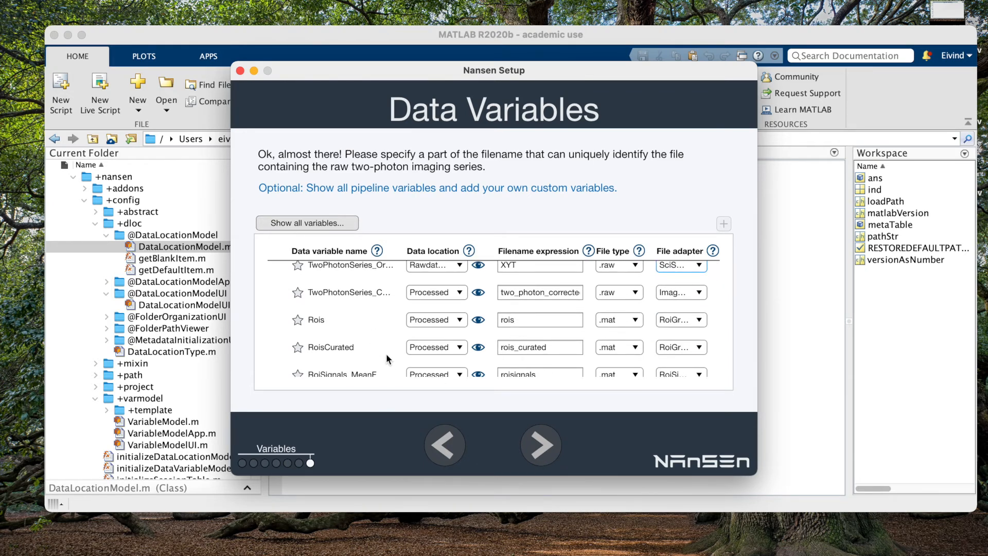
{"action": "scroll", "coordinate": [365, 308], "scroll_direction": "up", "scroll_amount": 1}
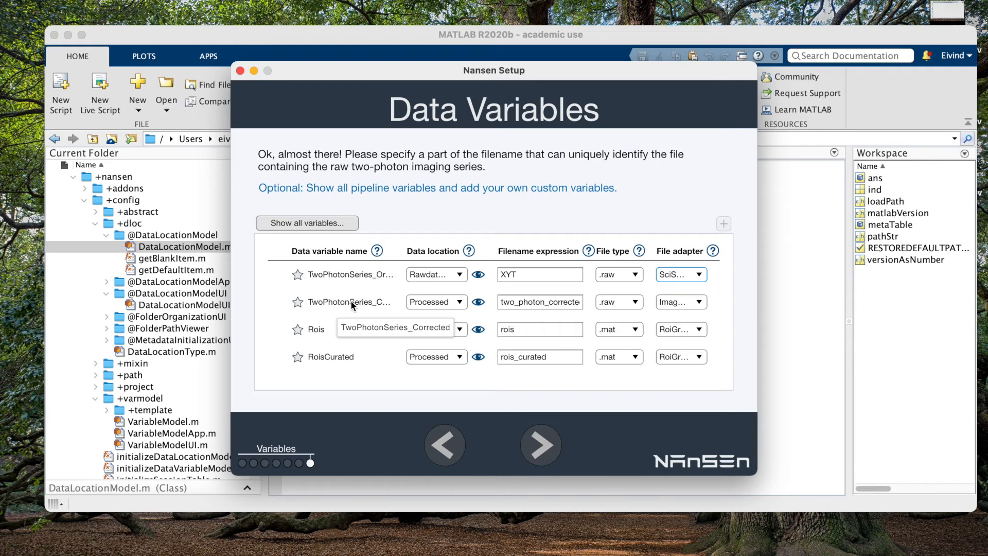
{"action": "scroll", "coordinate": [477, 345], "scroll_direction": "down", "scroll_amount": 1}
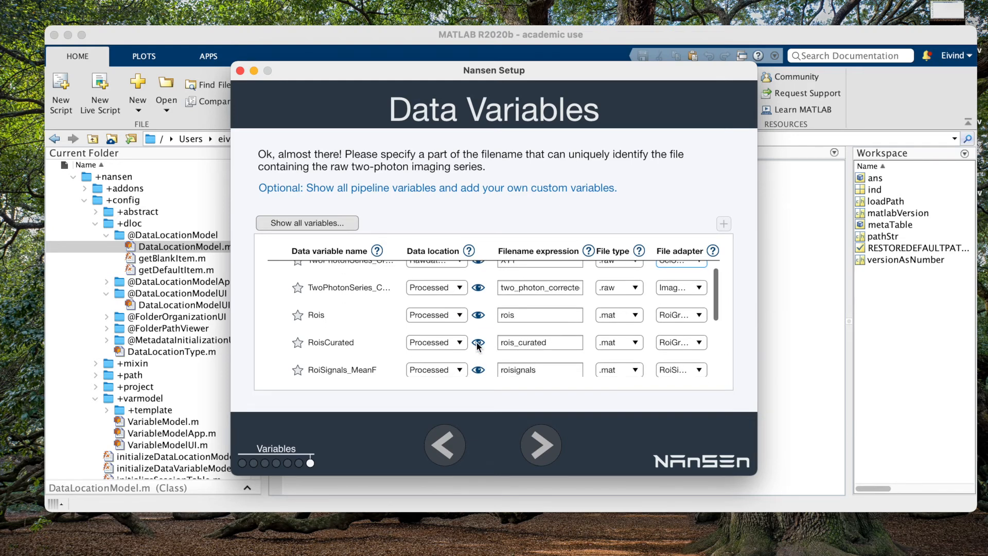
{"action": "scroll", "coordinate": [402, 339], "scroll_direction": "up", "scroll_amount": 2}
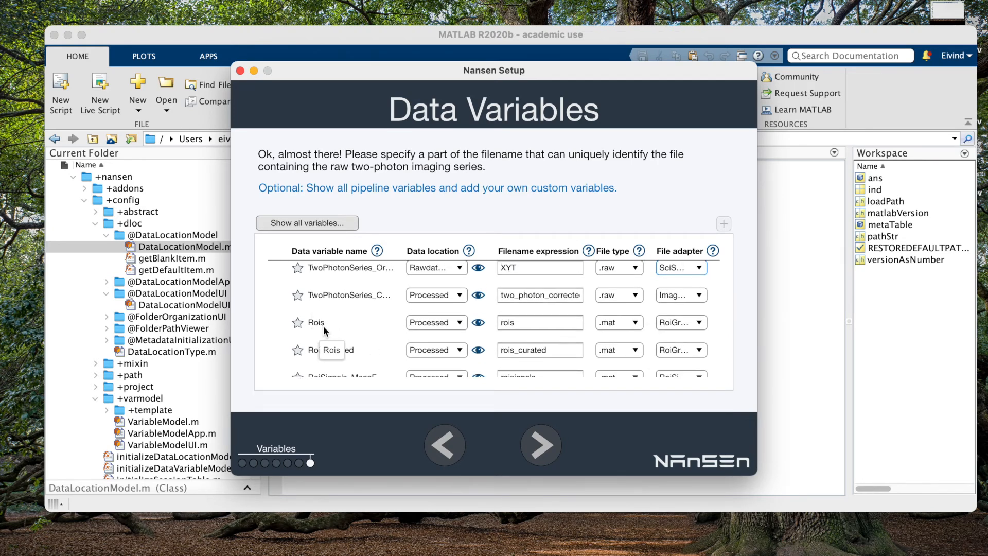
{"action": "scroll", "coordinate": [312, 326], "scroll_direction": "down", "scroll_amount": 2}
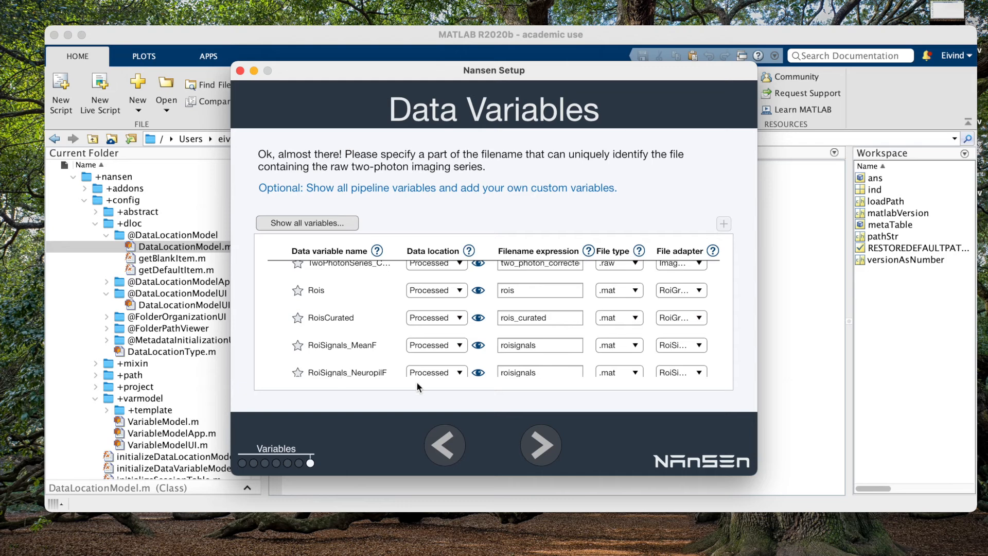
{"action": "scroll", "coordinate": [514, 307], "scroll_direction": "down", "scroll_amount": 5}
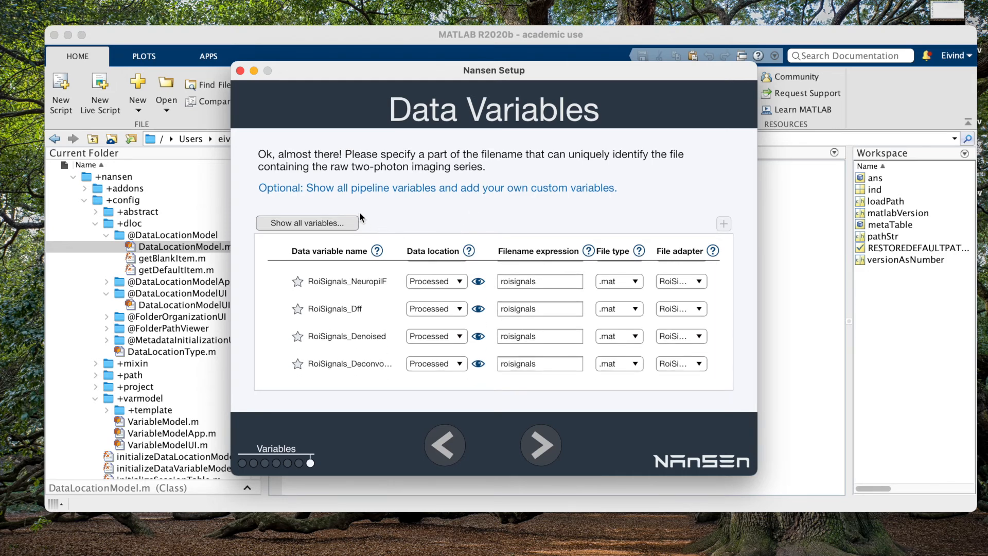
Show all variables and add a custom data variable with Rawdata_rig as its data location.
{"action": "left_click", "coordinate": [320, 225]}
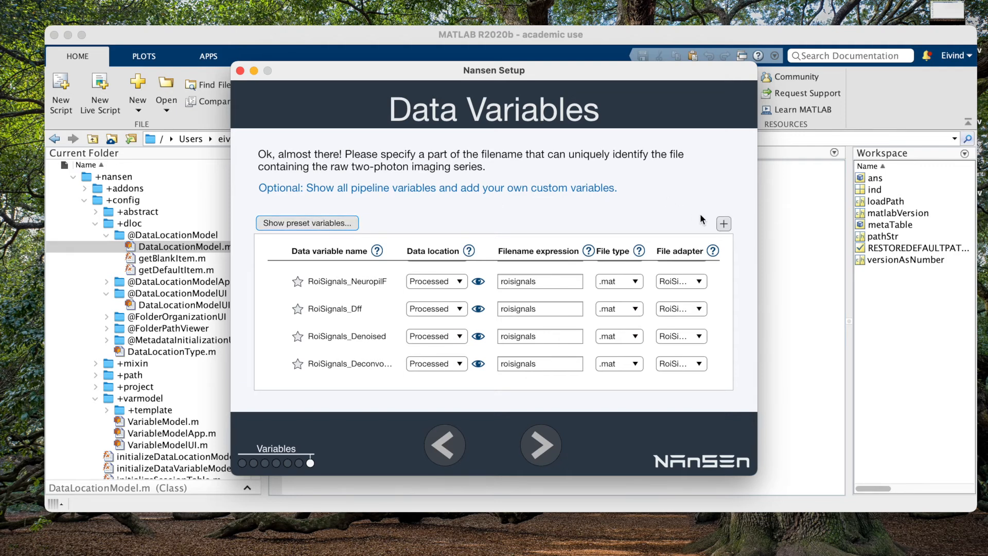
{"action": "left_click", "coordinate": [723, 225]}
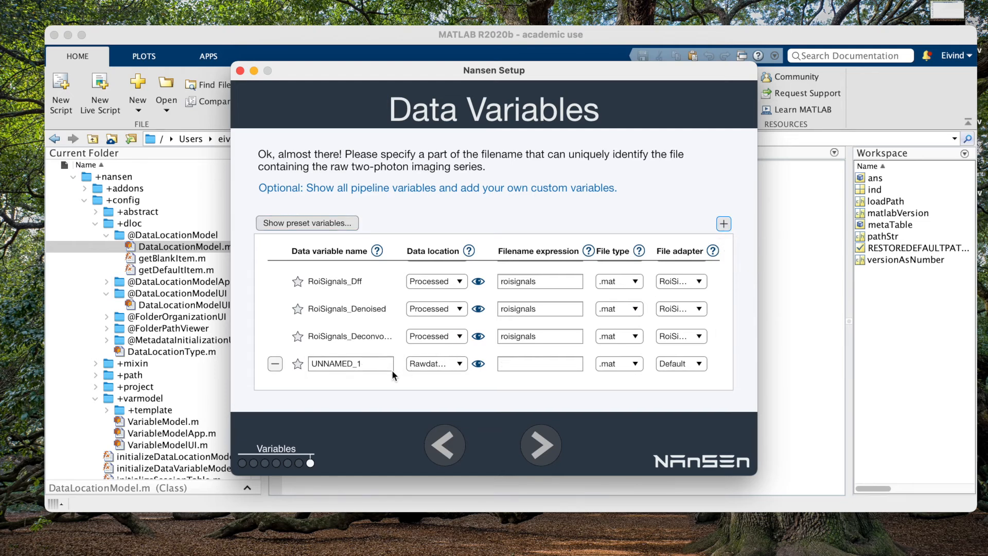
{"action": "left_click", "coordinate": [419, 366]}
{"action": "left_click", "coordinate": [425, 412]}
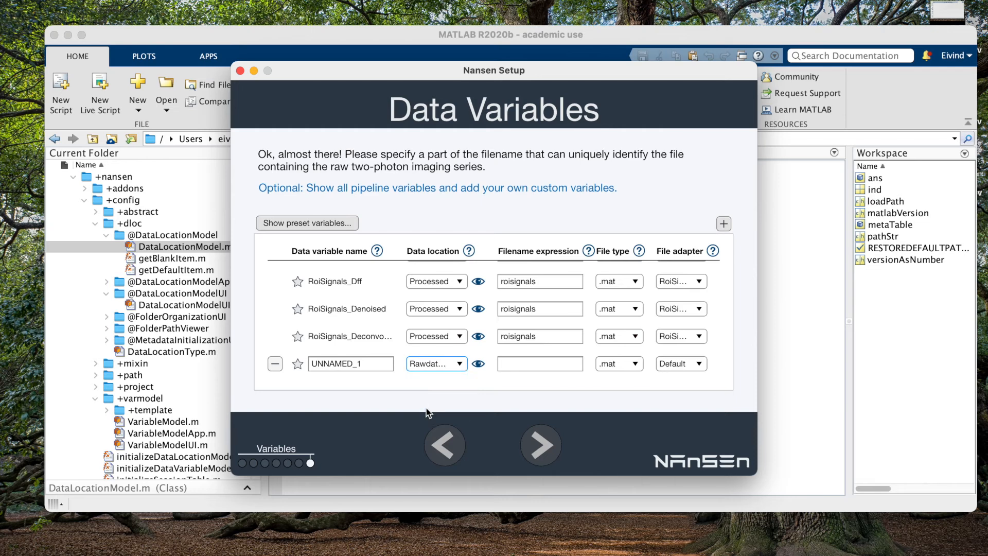
Open the new variable's data folder and inspect the file names in the labview_data block001 folder.
{"action": "left_click", "coordinate": [477, 364]}
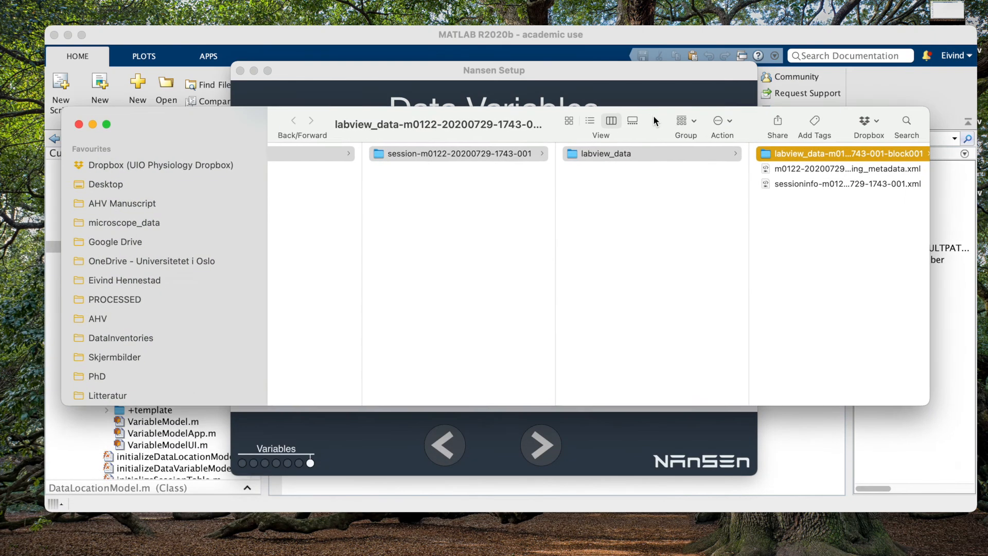
{"action": "left_click_drag", "start_coordinate": [653, 117], "coordinate": [634, 100]}
{"action": "left_click", "coordinate": [797, 138]}
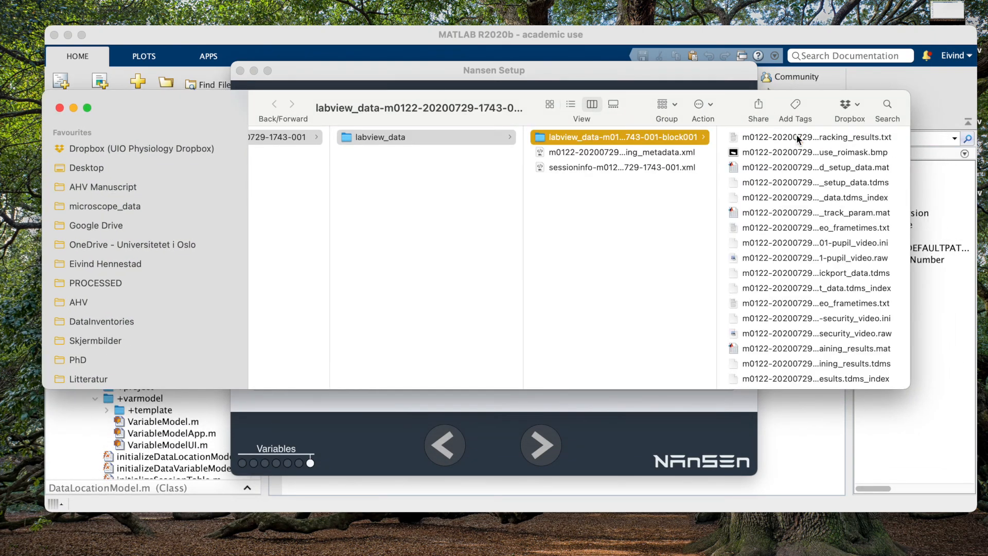
Locate the raw pupil video file, then name the new variable PupilVideo with filename expression pupil_video.
{"action": "scroll", "coordinate": [797, 348], "scroll_direction": "down", "scroll_amount": 1}
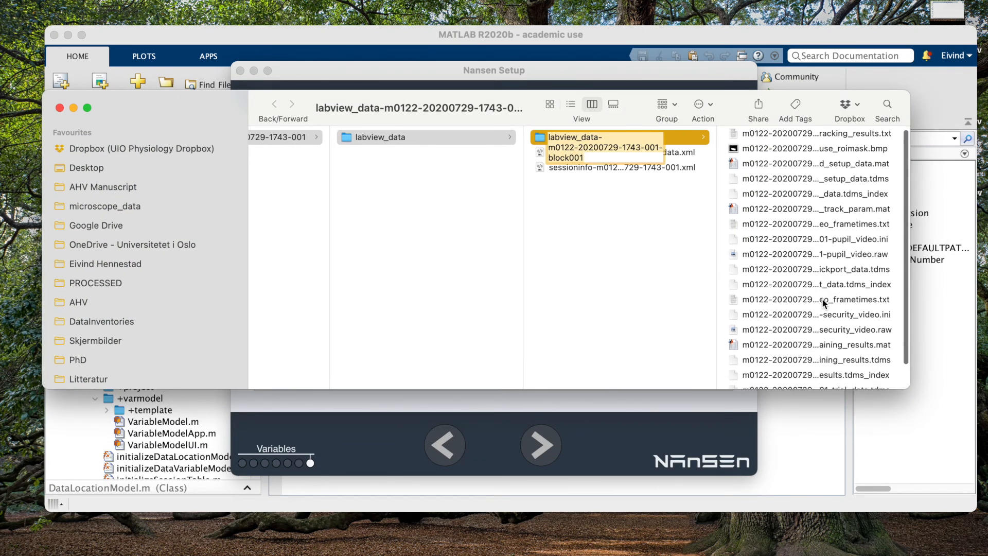
{"action": "left_click", "coordinate": [823, 252]}
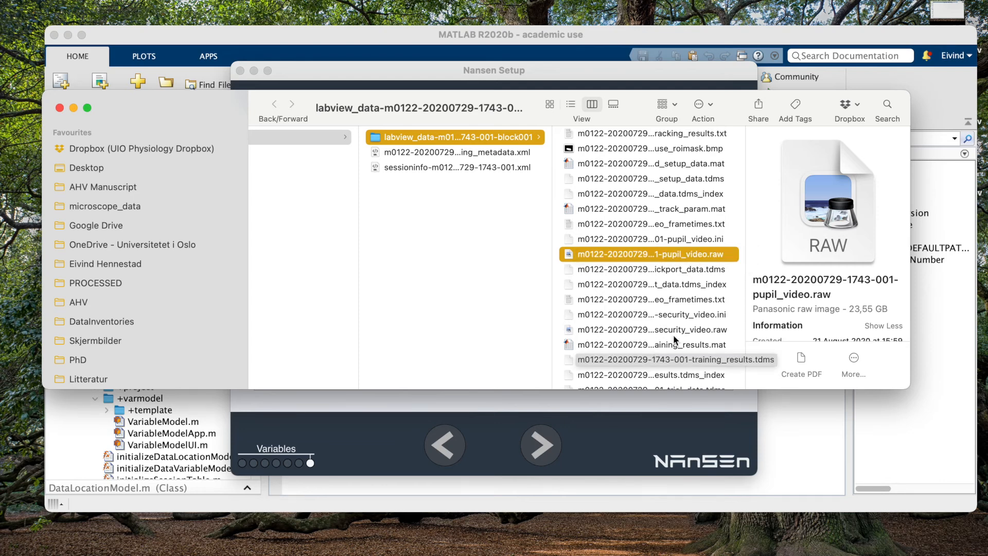
{"action": "left_click", "coordinate": [369, 474]}
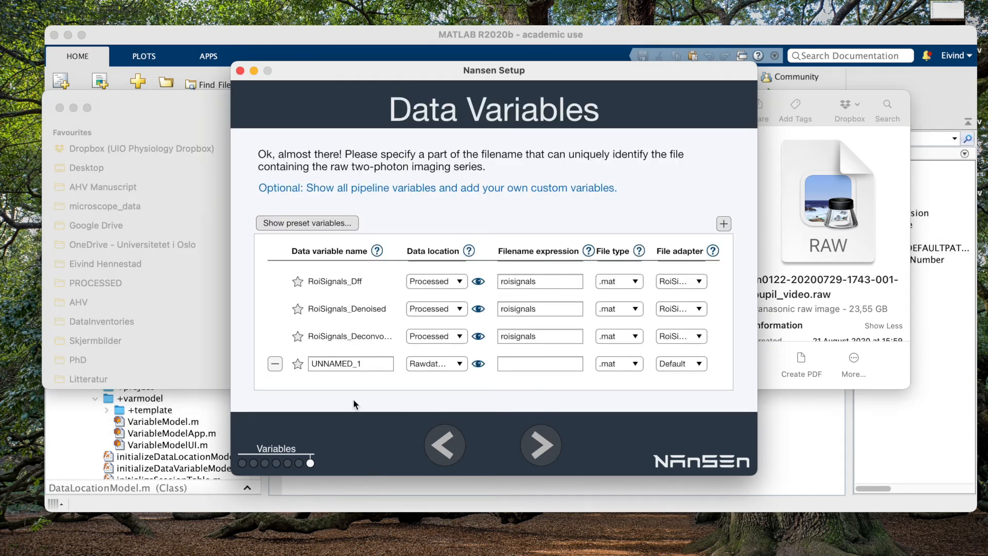
{"action": "double_click", "coordinate": [342, 364]}
{"action": "type", "text": "PupilVid"}
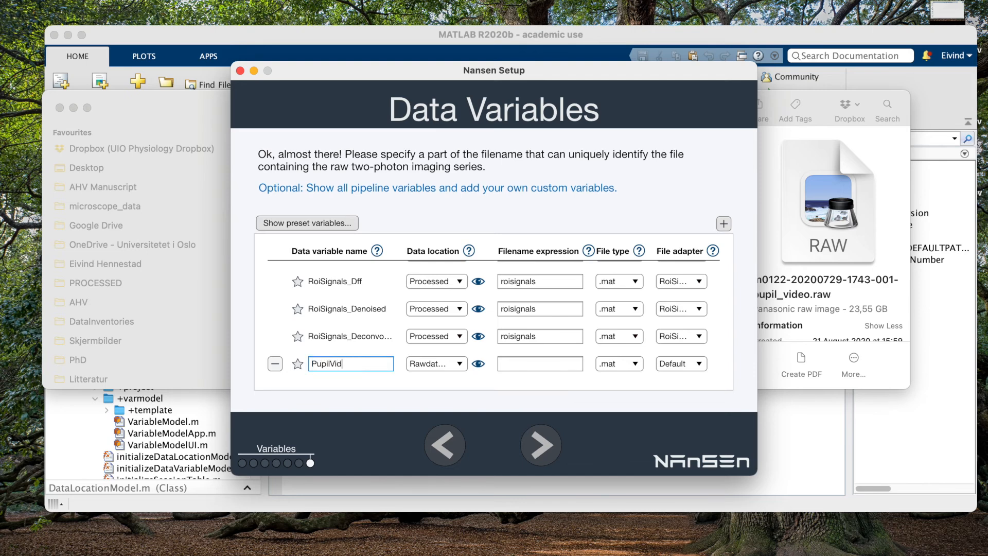
{"action": "type", "text": "eo"}
{"action": "left_click", "coordinate": [530, 362]}
{"action": "type", "text": "pupil_video"}
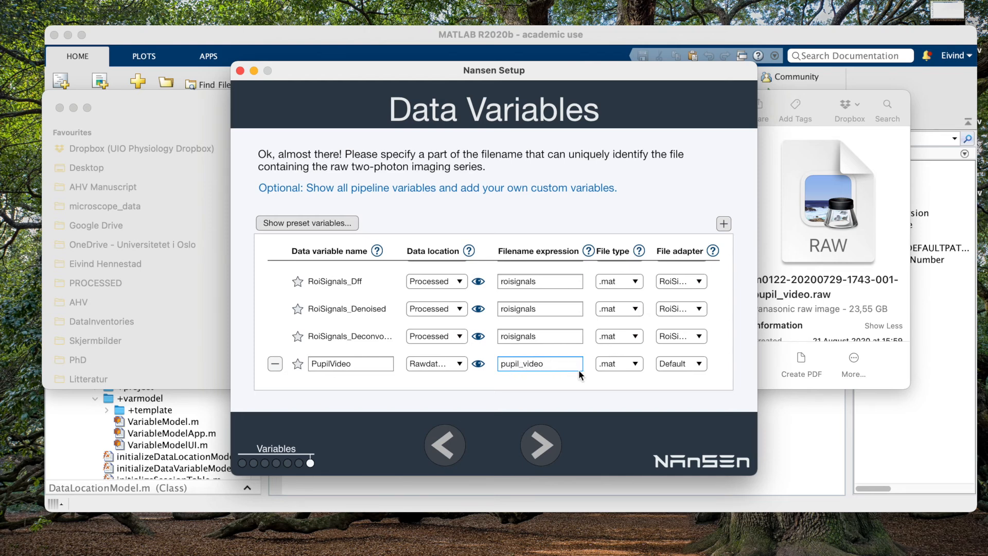
Set PupilVideo to file type .raw and file adapter ImageStack.
{"action": "left_click", "coordinate": [613, 366]}
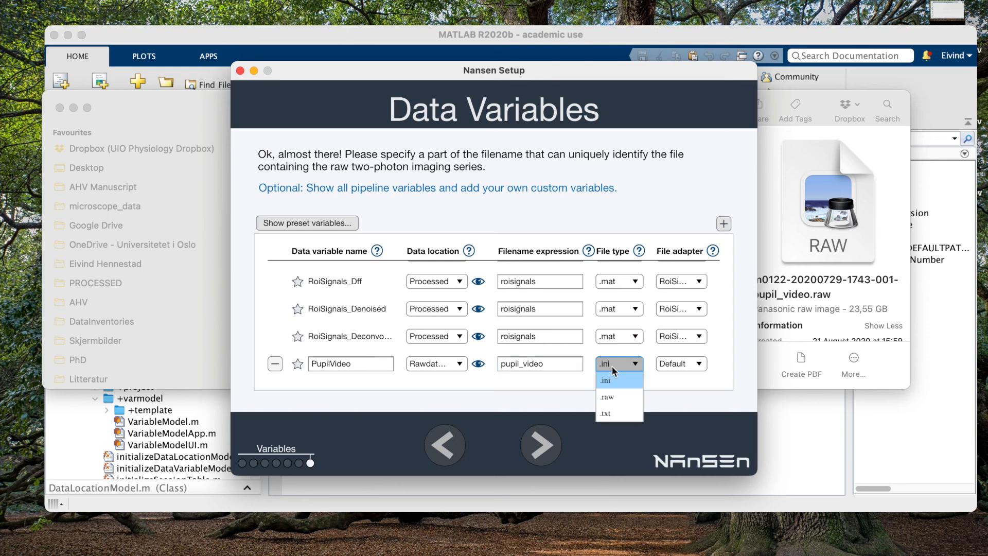
{"action": "left_click", "coordinate": [610, 403]}
{"action": "left_click", "coordinate": [679, 365]}
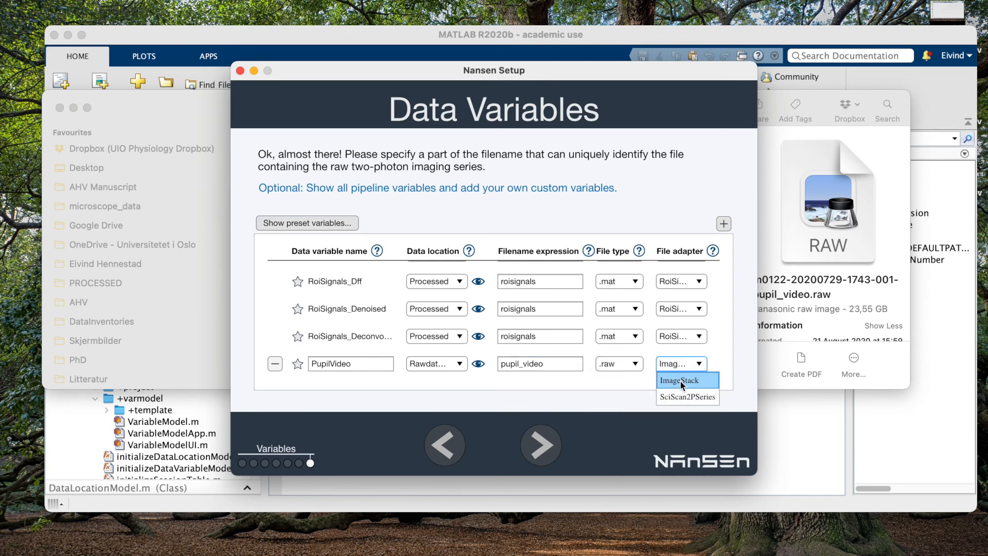
{"action": "left_click", "coordinate": [684, 380]}
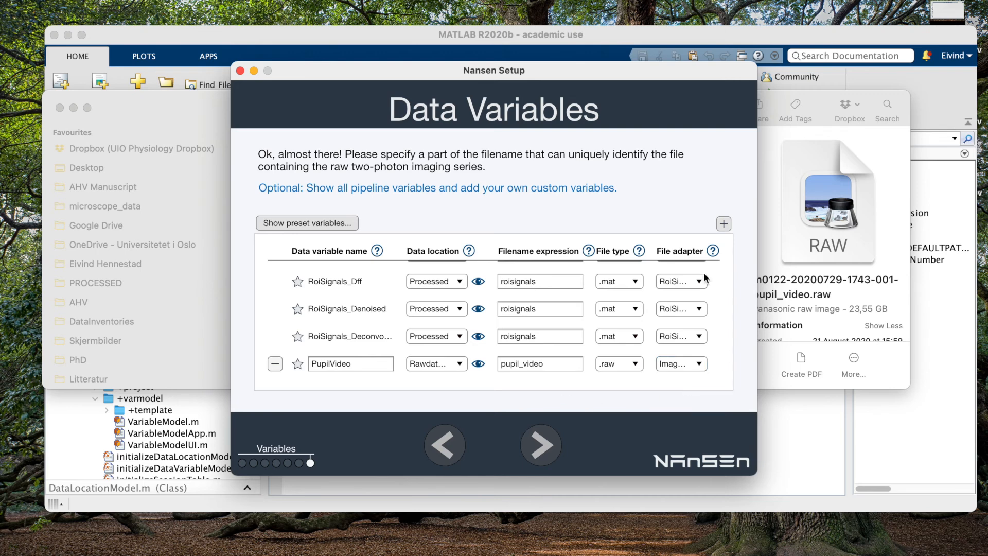
Add another custom data variable and locate the processed_setup_data.tdms file in the block001 folder.
{"action": "left_click", "coordinate": [726, 226]}
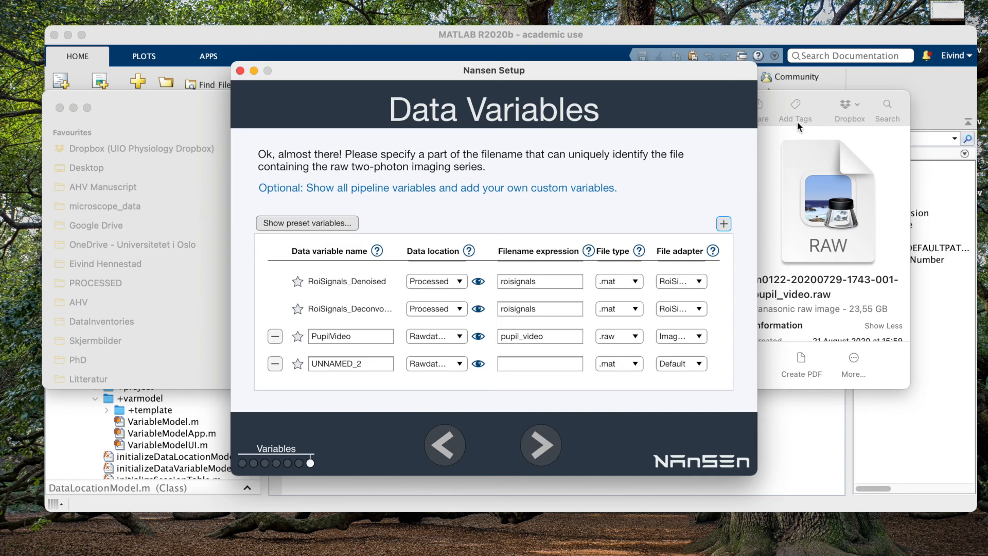
{"action": "left_click", "coordinate": [767, 149]}
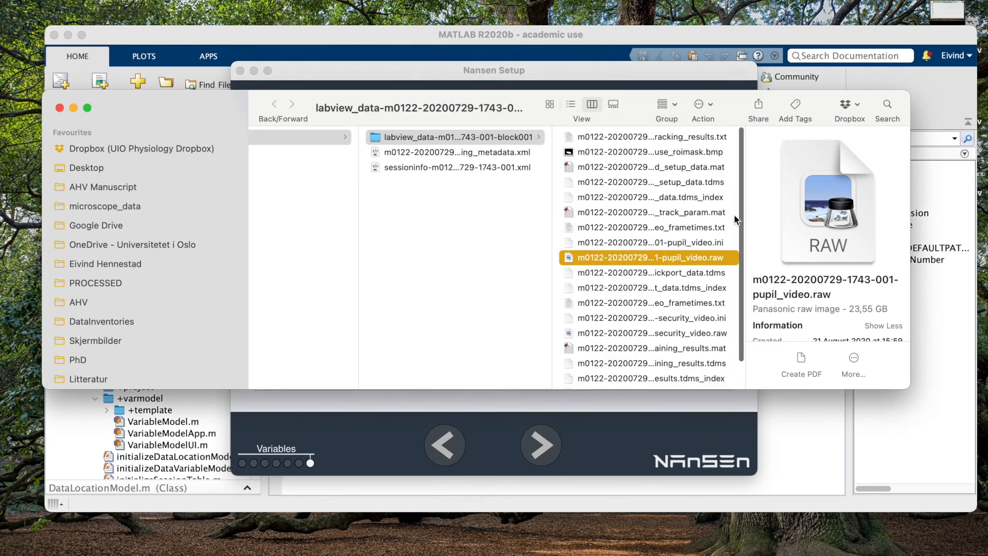
{"action": "left_click", "coordinate": [684, 181]}
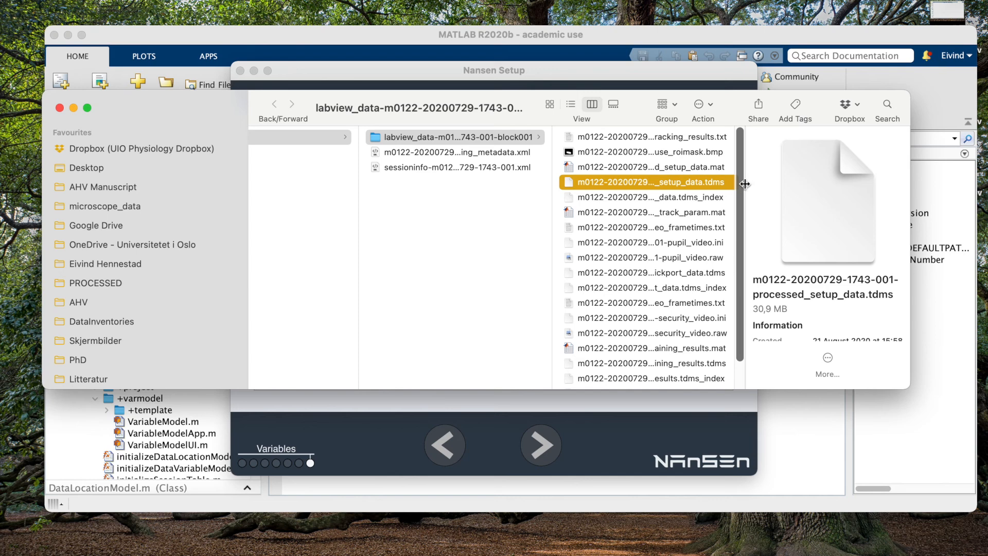
{"action": "left_click_drag", "start_coordinate": [744, 184], "coordinate": [818, 184]}
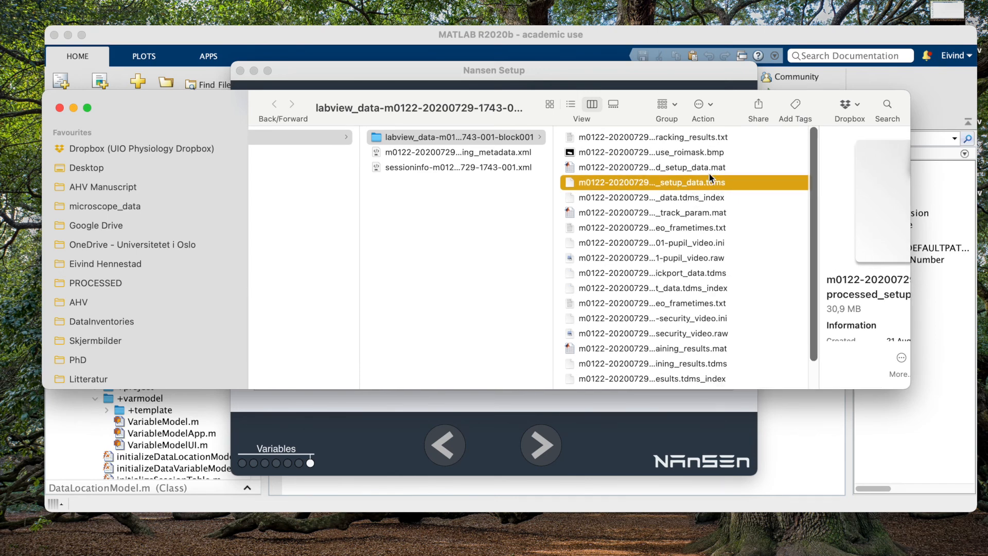
{"action": "scroll", "coordinate": [665, 208], "scroll_direction": "down", "scroll_amount": 1}
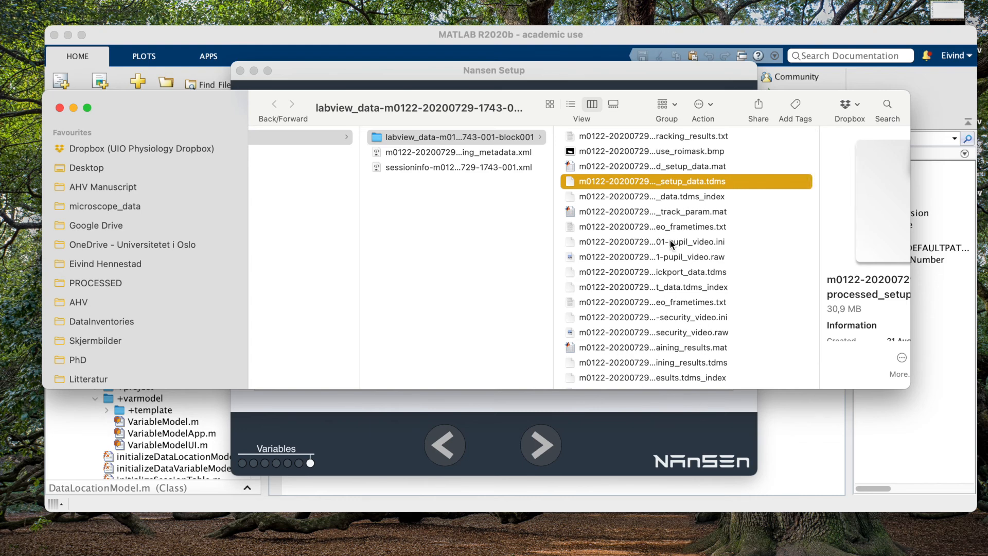
{"action": "scroll", "coordinate": [660, 194], "scroll_direction": "right", "scroll_amount": 3}
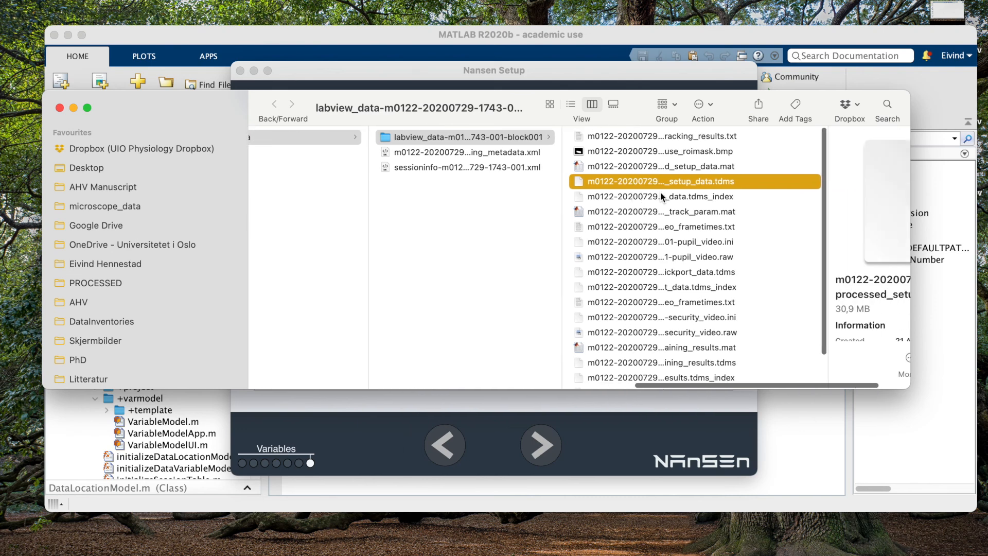
{"action": "left_click", "coordinate": [612, 447]}
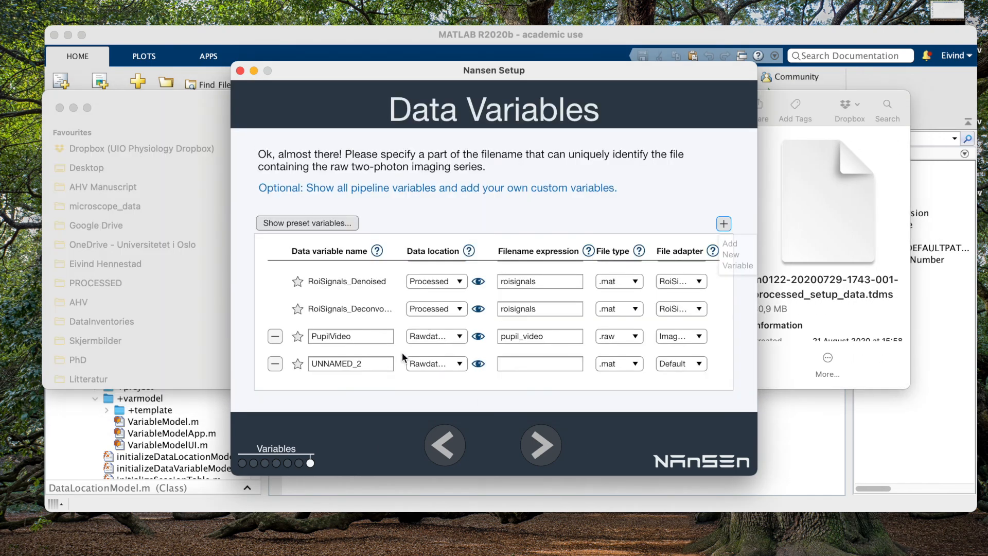
Name the new variable DaqData and set its filename expression to setup_data.
{"action": "left_click", "coordinate": [372, 363]}
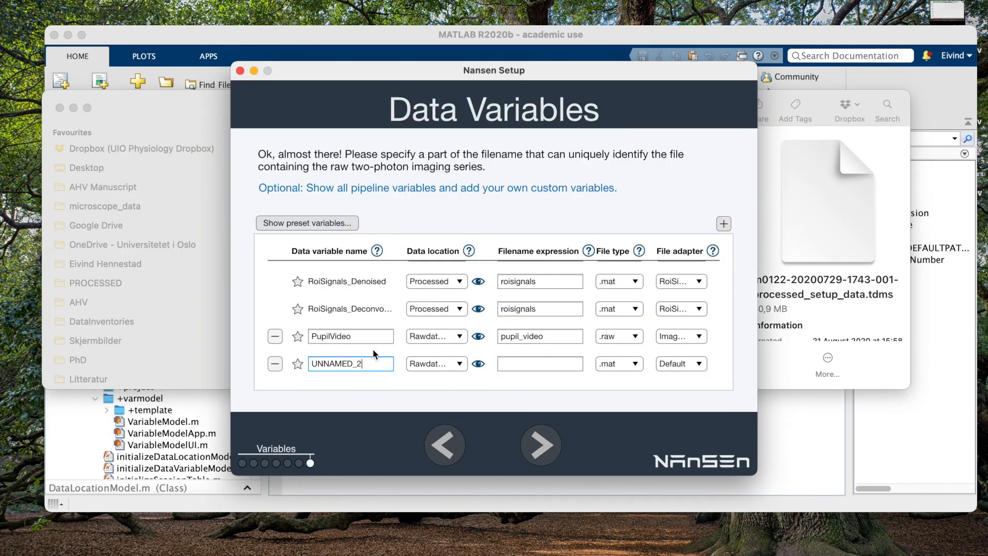
{"action": "type", "text": "Daq"}
{"action": "double_click", "coordinate": [333, 361]}
{"action": "type", "text": "DaqData"}
{"action": "left_click", "coordinate": [517, 358]}
{"action": "type", "text": "setup"}
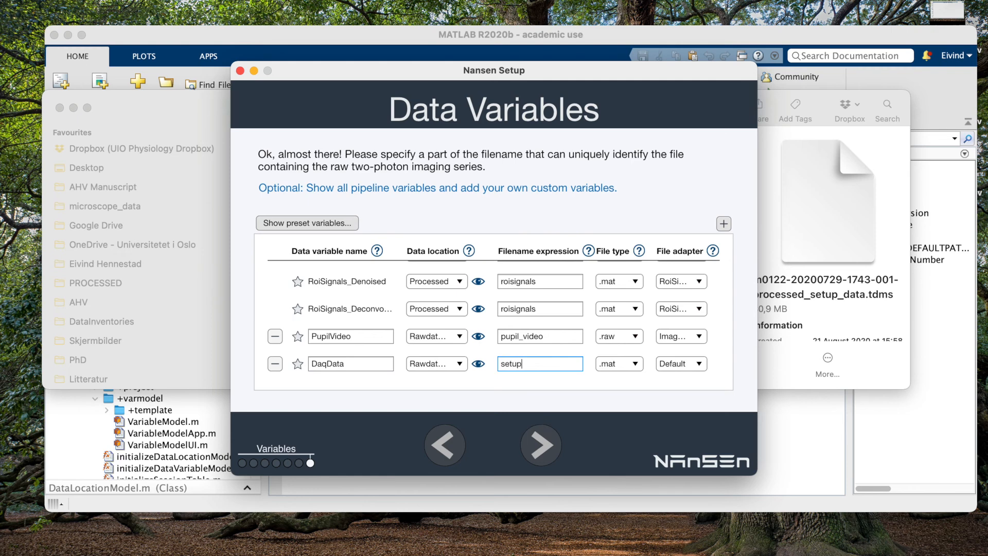
{"action": "type", "text": "_data"}
{"action": "left_click", "coordinate": [566, 384]}
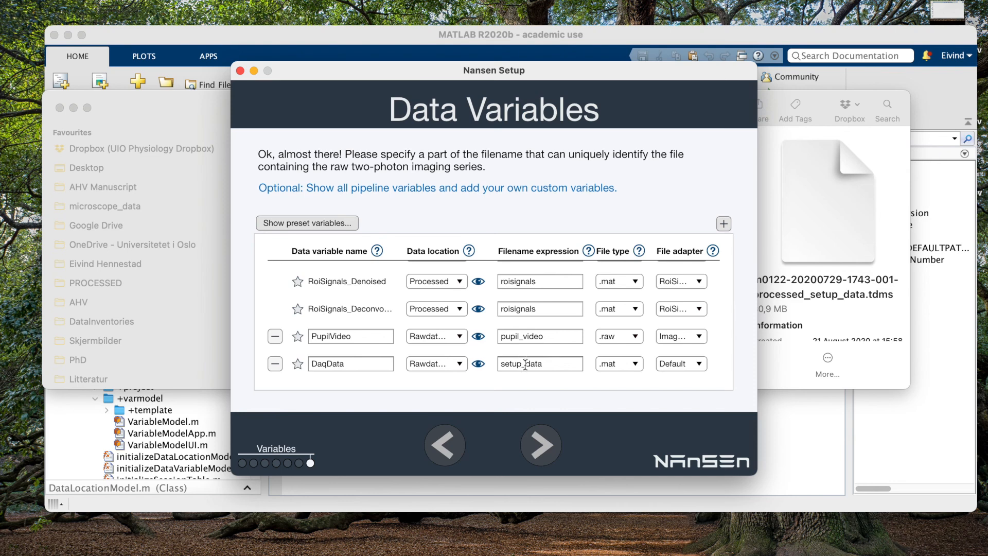
Check the file types offered for DaqData against the processed_setup_data file in the data folder.
{"action": "left_click", "coordinate": [614, 365]}
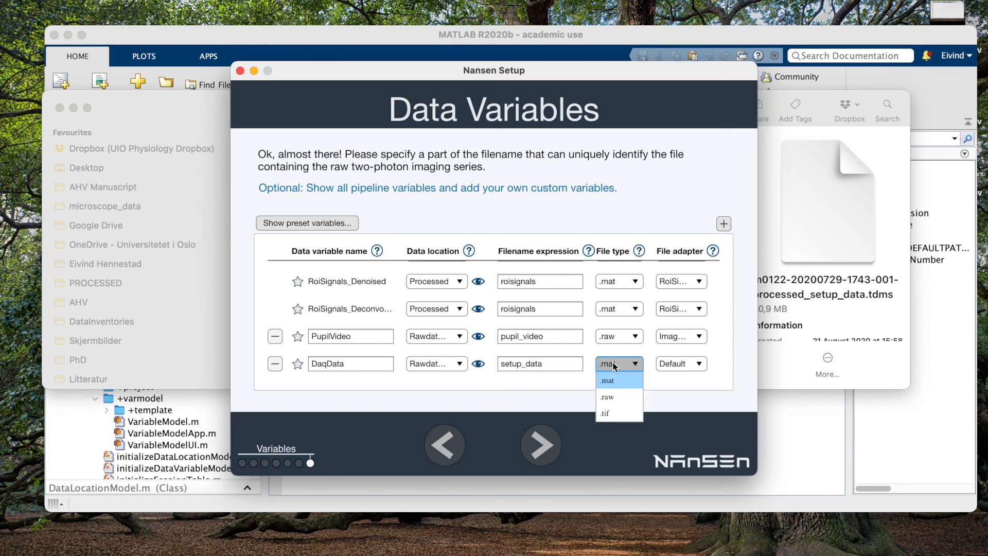
{"action": "left_click", "coordinate": [612, 380]}
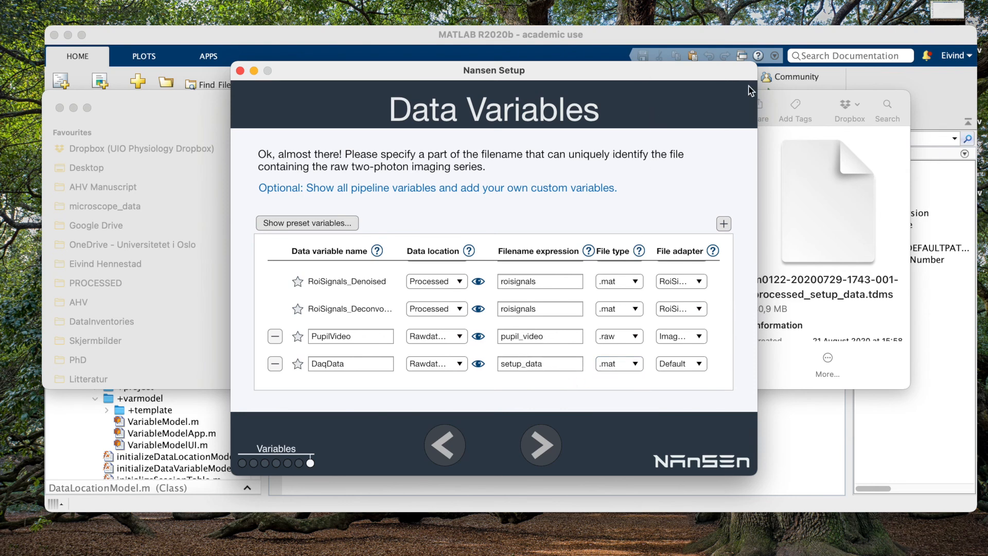
{"action": "left_click", "coordinate": [818, 105]}
{"action": "left_click", "coordinate": [598, 183]}
{"action": "left_click", "coordinate": [570, 195]}
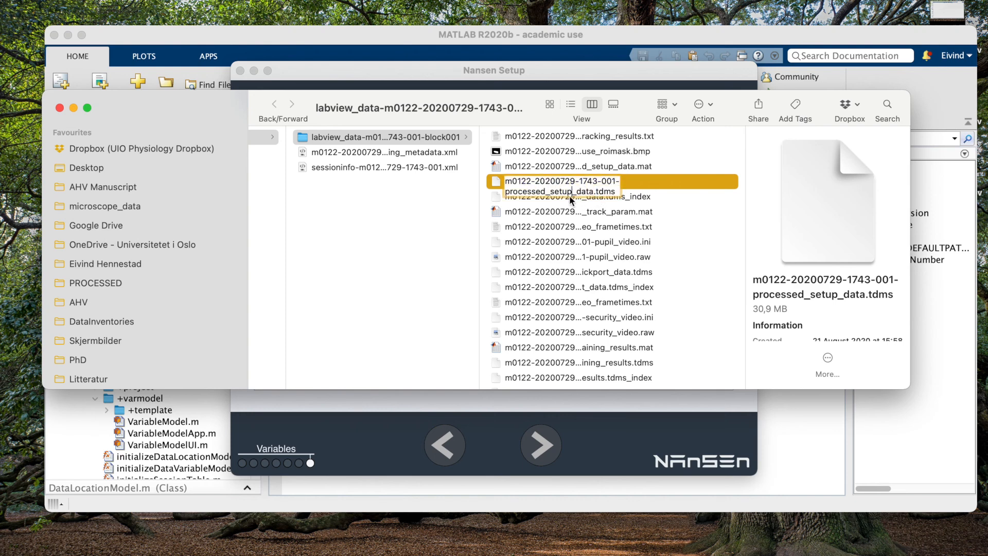
{"action": "left_click", "coordinate": [681, 75]}
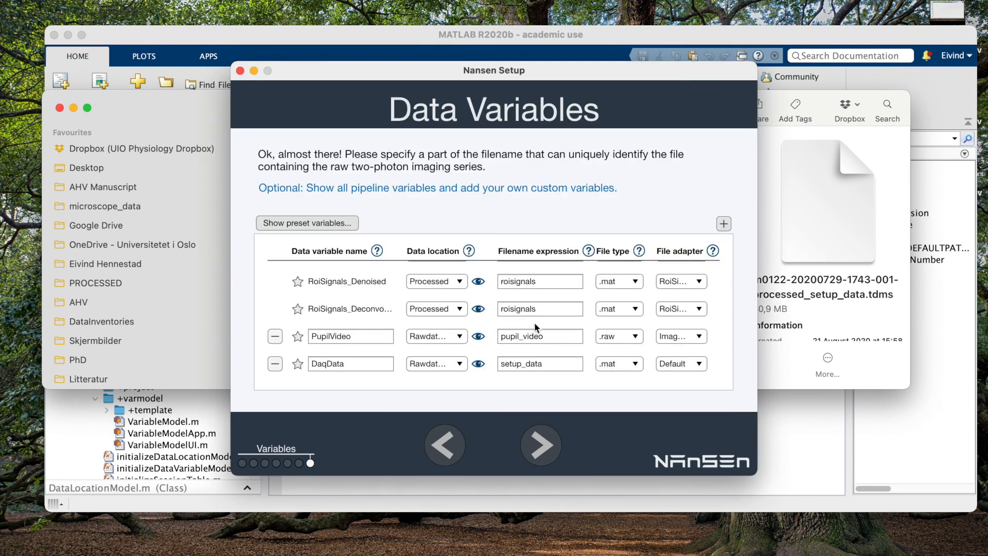
Set DaqData's data location to Rawdata_rig and its file type to .tdms, leaving the file adapter at N/A.
{"action": "left_click", "coordinate": [426, 364]}
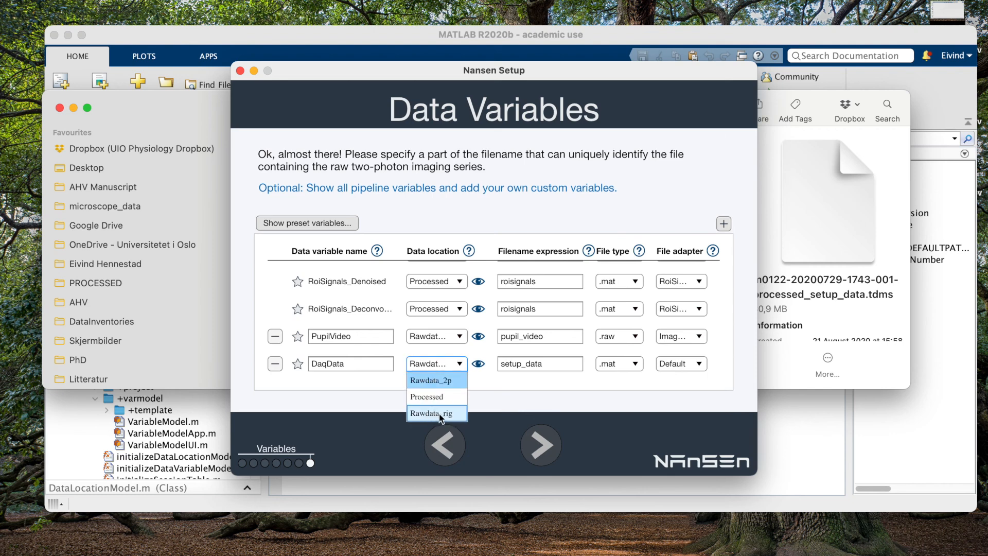
{"action": "left_click", "coordinate": [439, 414]}
{"action": "left_click", "coordinate": [544, 365]}
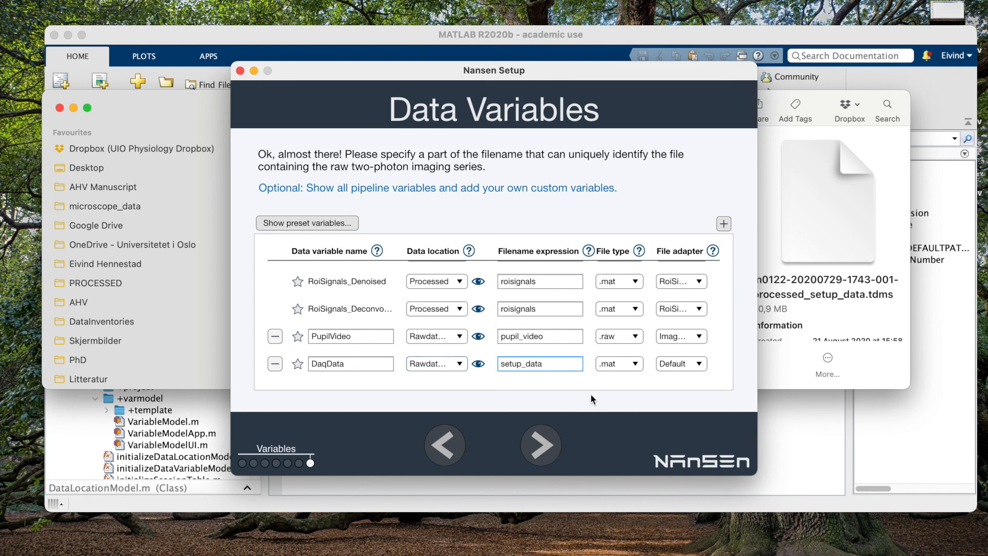
{"action": "left_click", "coordinate": [630, 364]}
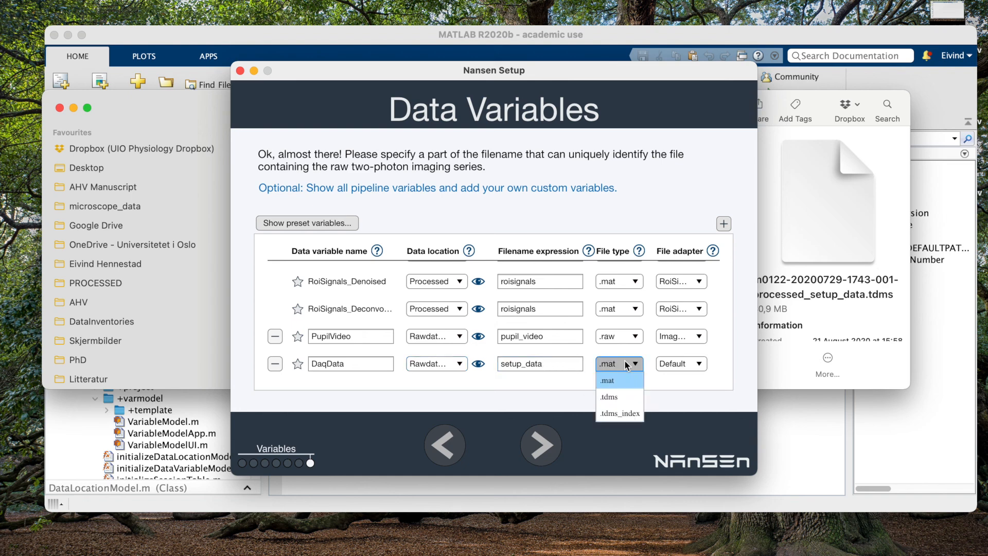
{"action": "left_click", "coordinate": [612, 398]}
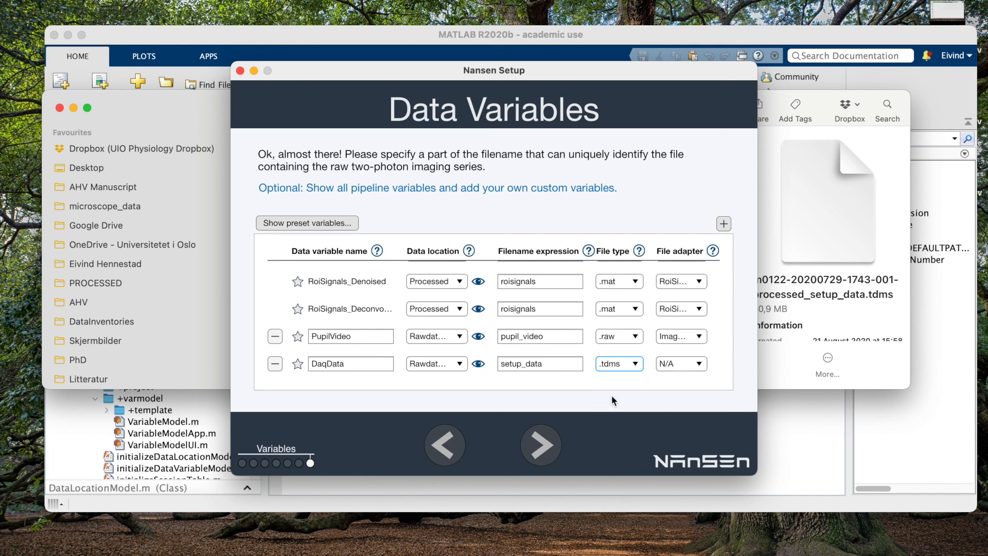
{"action": "left_click", "coordinate": [687, 365]}
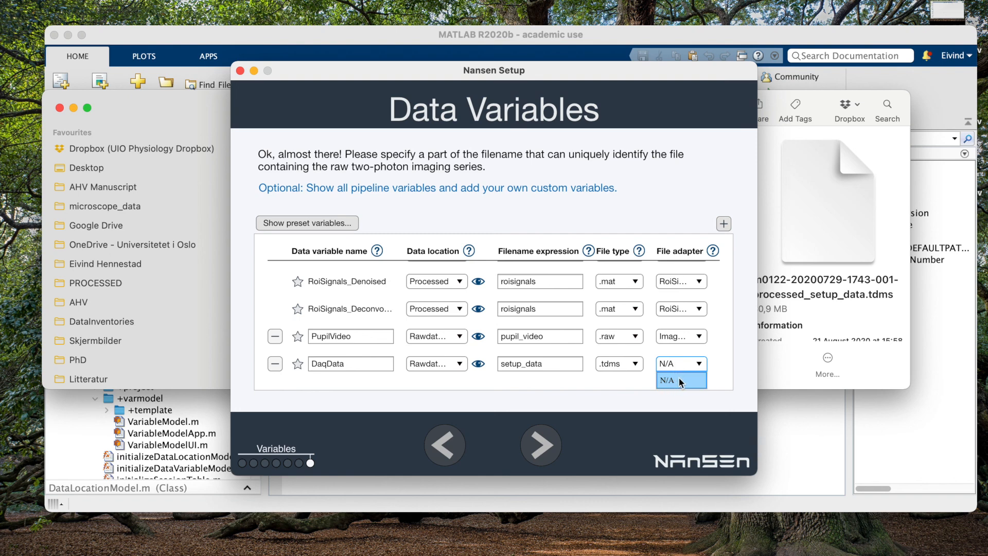
{"action": "left_click", "coordinate": [607, 389]}
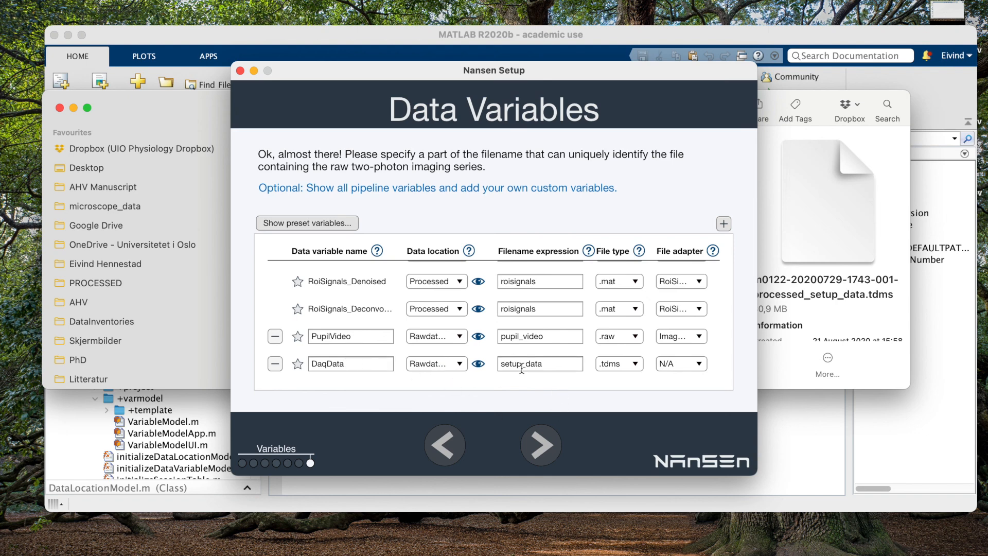
Finish the project setup and browse the sessions in the demo project's overview table.
{"action": "left_click", "coordinate": [549, 452]}
{"action": "left_click", "coordinate": [549, 450]}
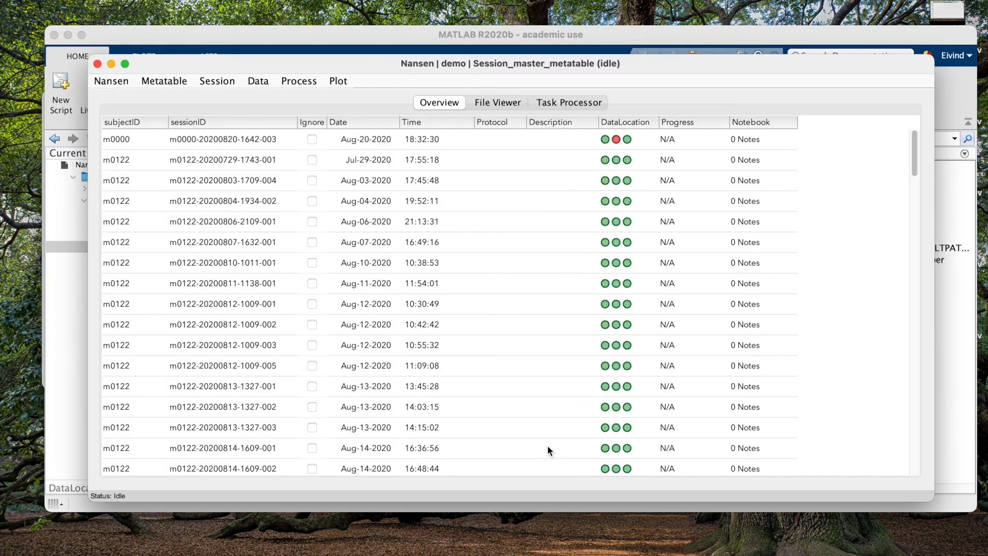
{"action": "scroll", "coordinate": [537, 415], "scroll_direction": "down", "scroll_amount": 15}
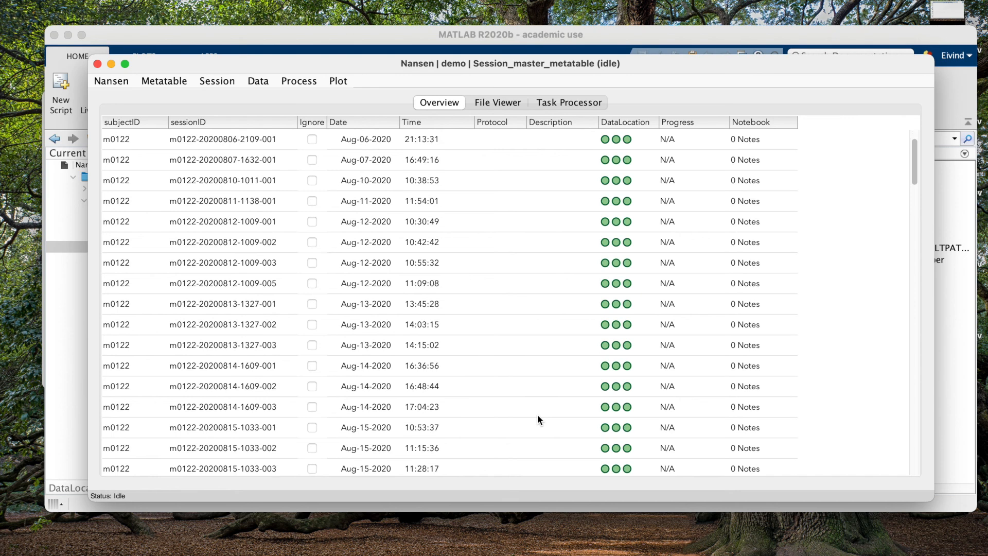
{"action": "mouse_move", "coordinate": [644, 175]}
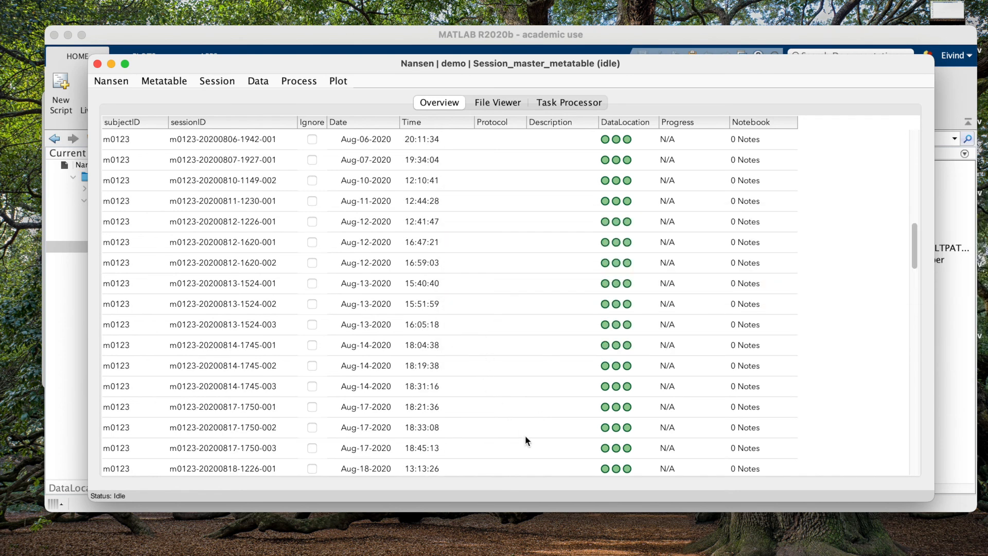
{"action": "scroll", "coordinate": [501, 262], "scroll_direction": "up", "scroll_amount": 15}
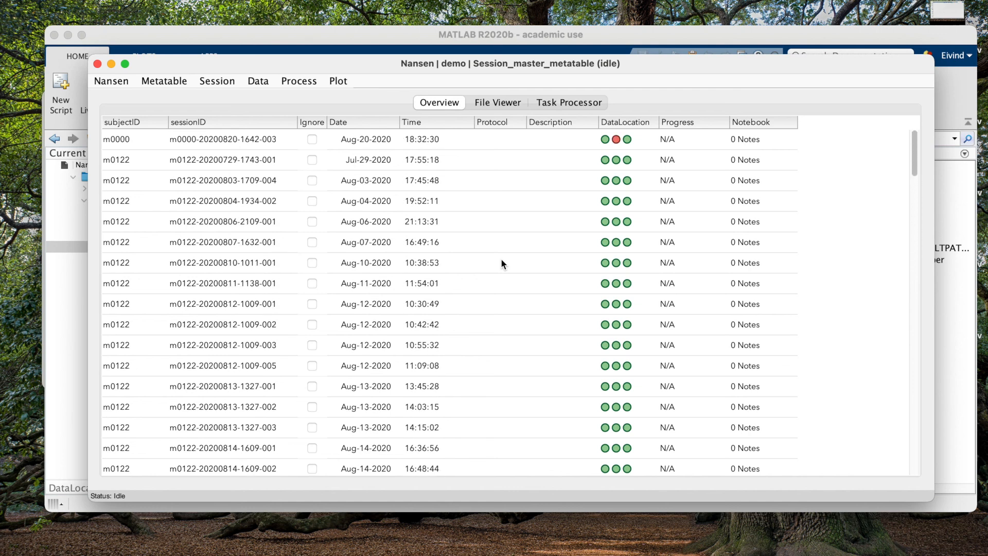
{"action": "scroll", "coordinate": [502, 262], "scroll_direction": "down", "scroll_amount": 15}
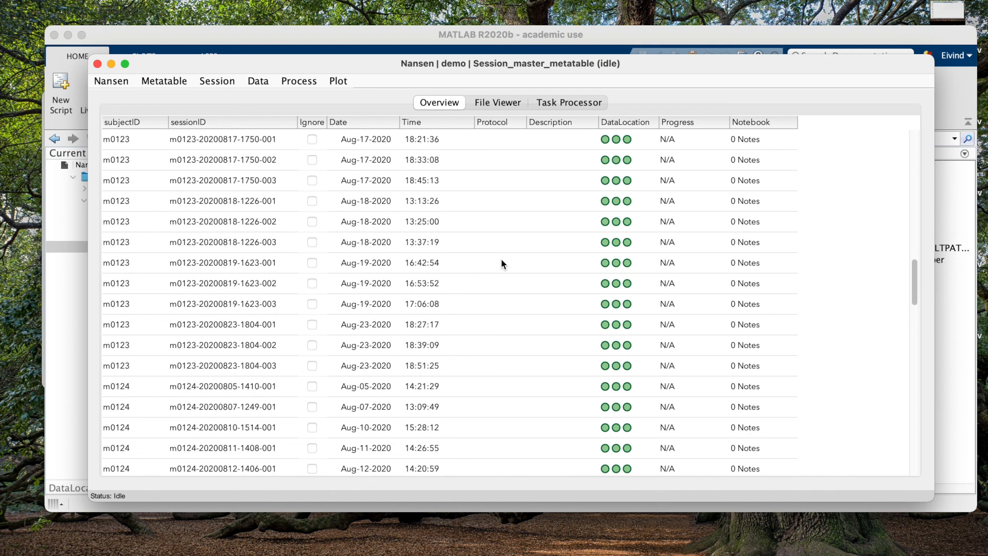